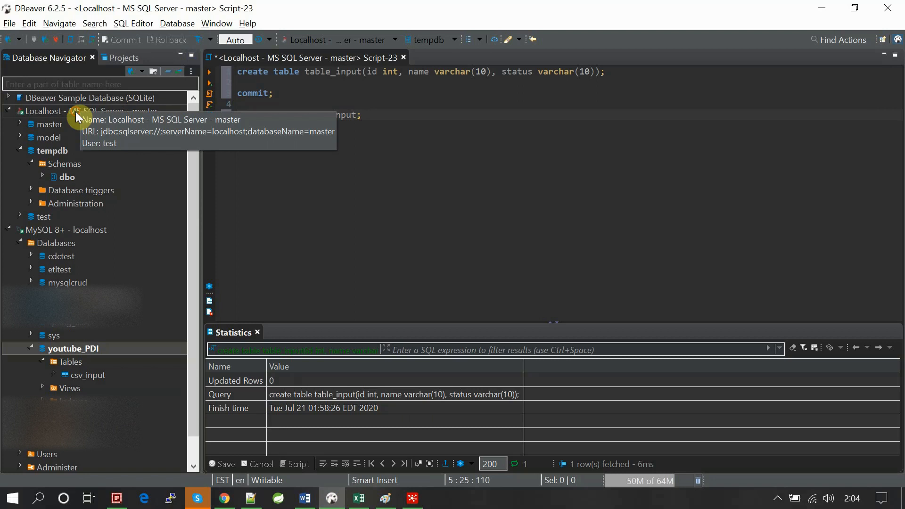
# - Examine the columns of the table_input table in the dbo schema of tempdb on the SQL Server connection, then collapse tempdb
pyautogui.click(90, 112)
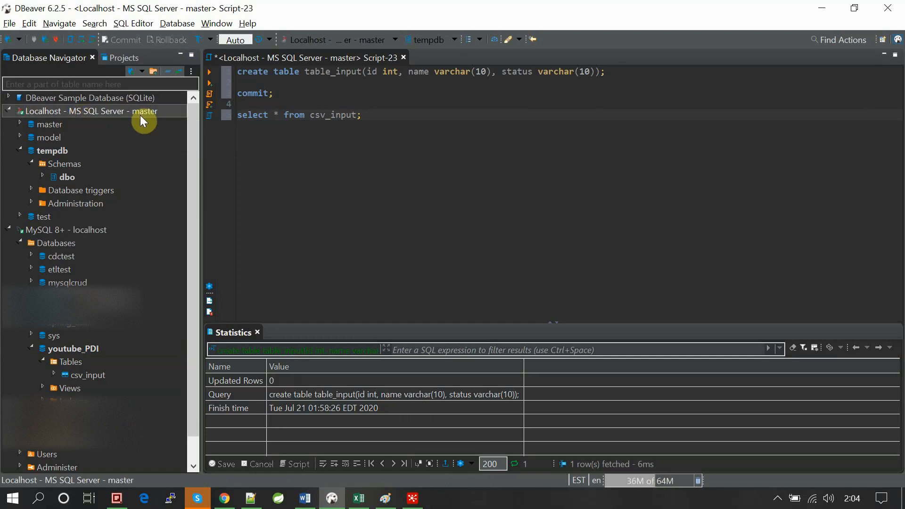
pyautogui.click(41, 177)
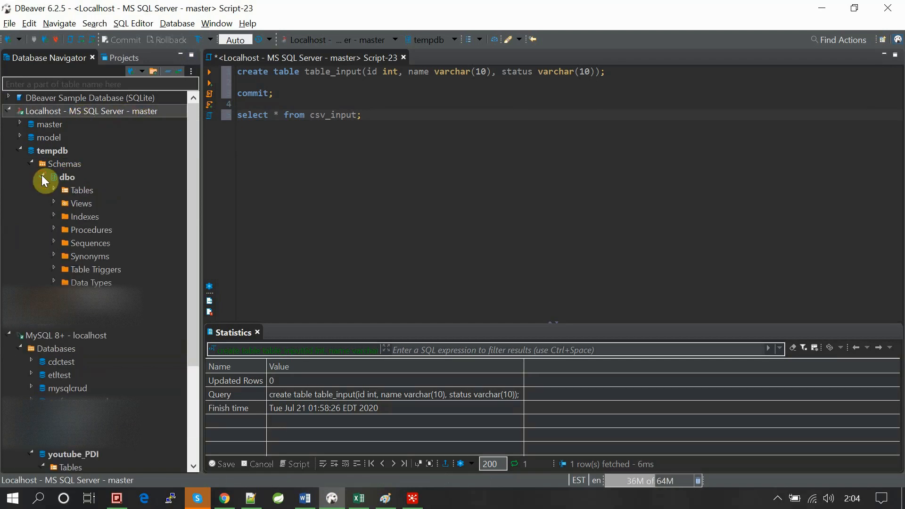
pyautogui.click(53, 188)
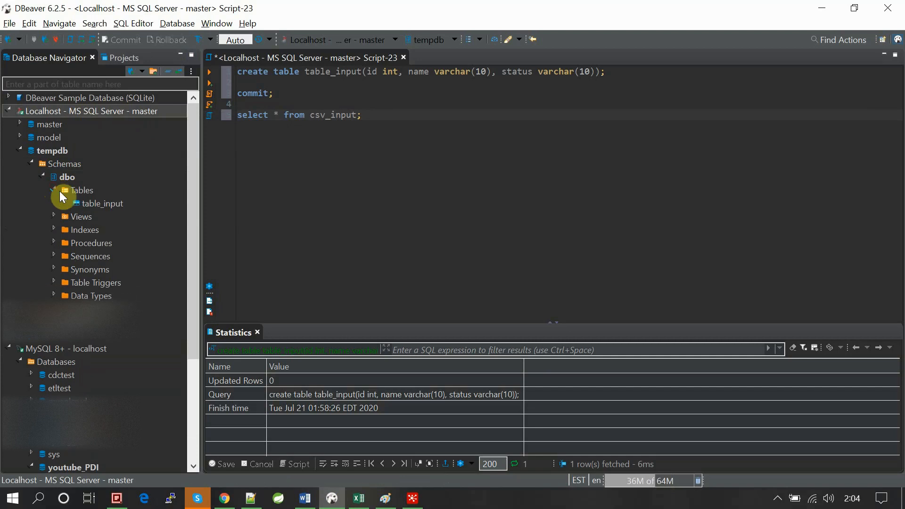
pyautogui.click(100, 205)
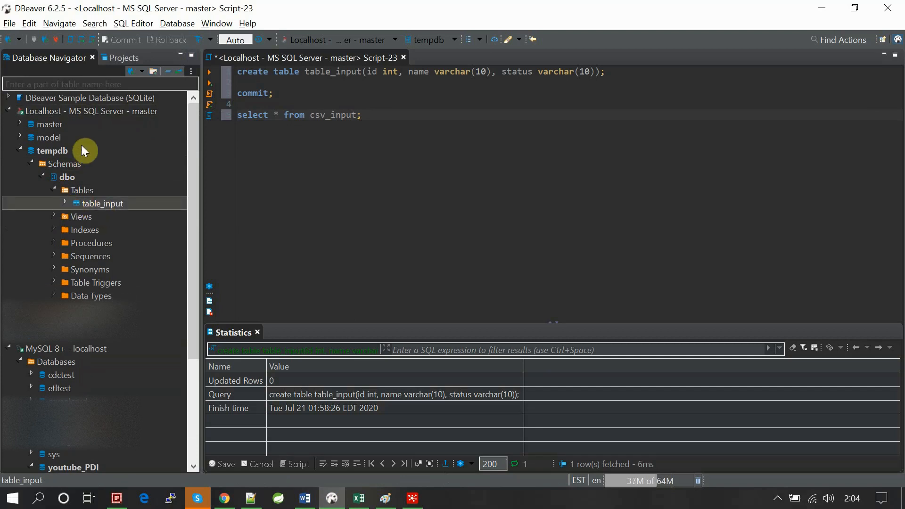
pyautogui.click(65, 202)
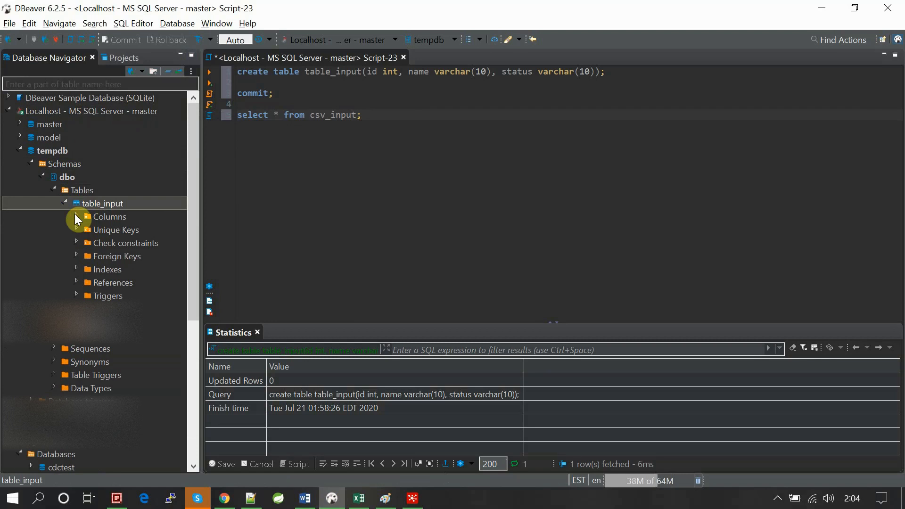
pyautogui.click(76, 214)
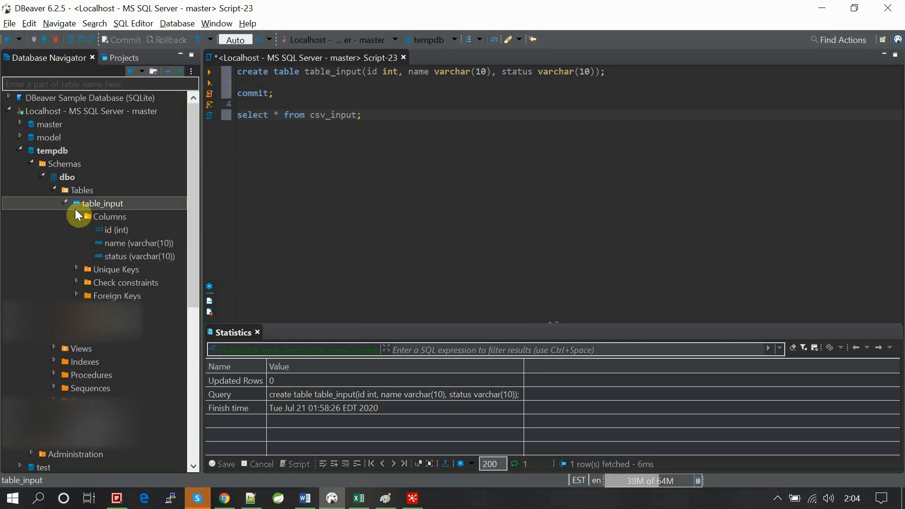
pyautogui.click(66, 202)
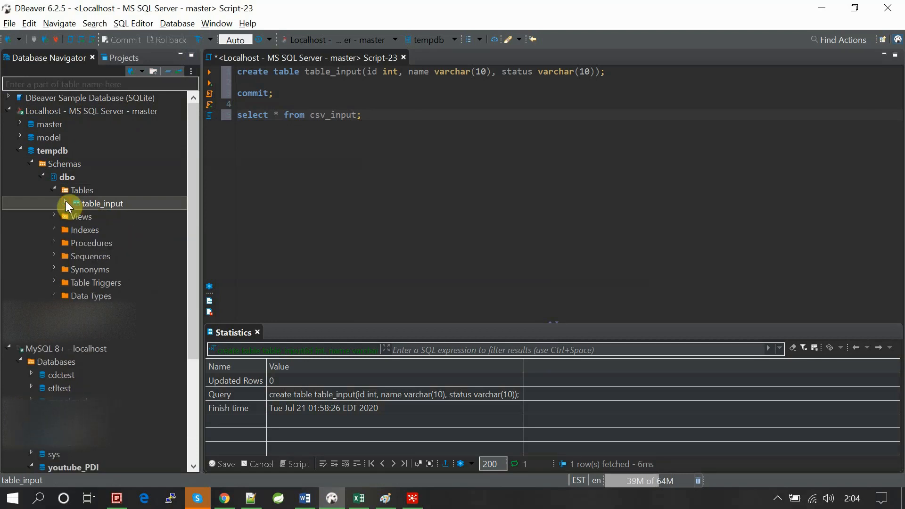
pyautogui.click(44, 175)
pyautogui.click(33, 162)
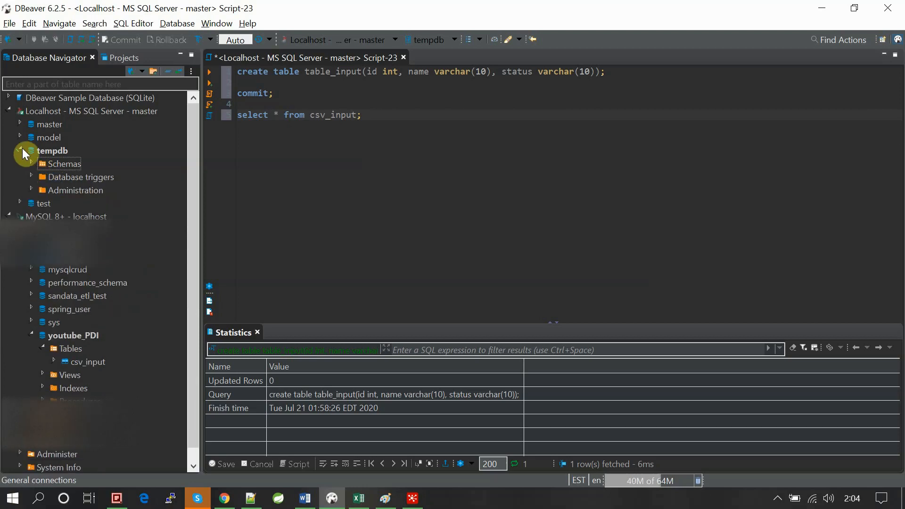
pyautogui.click(22, 149)
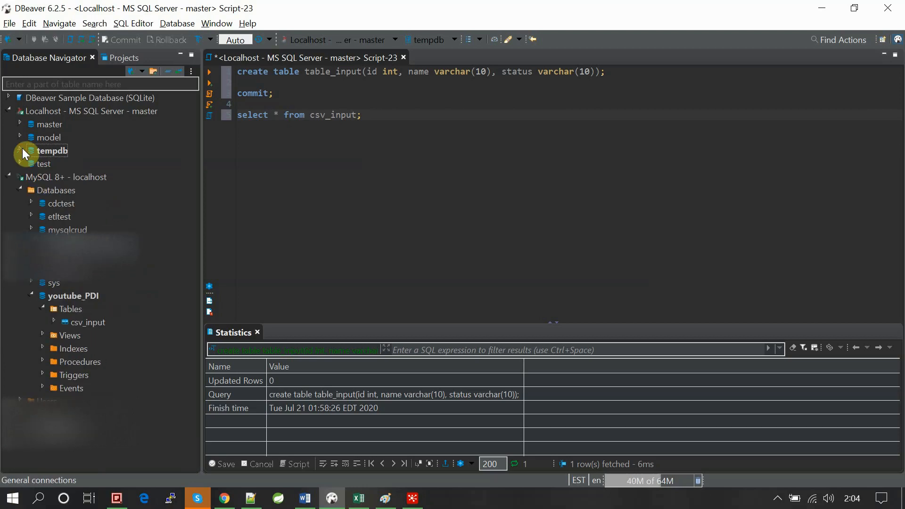
# - Examine the columns of the csv_input table in the youtube_PDI database on the MySQL connection
pyautogui.click(70, 180)
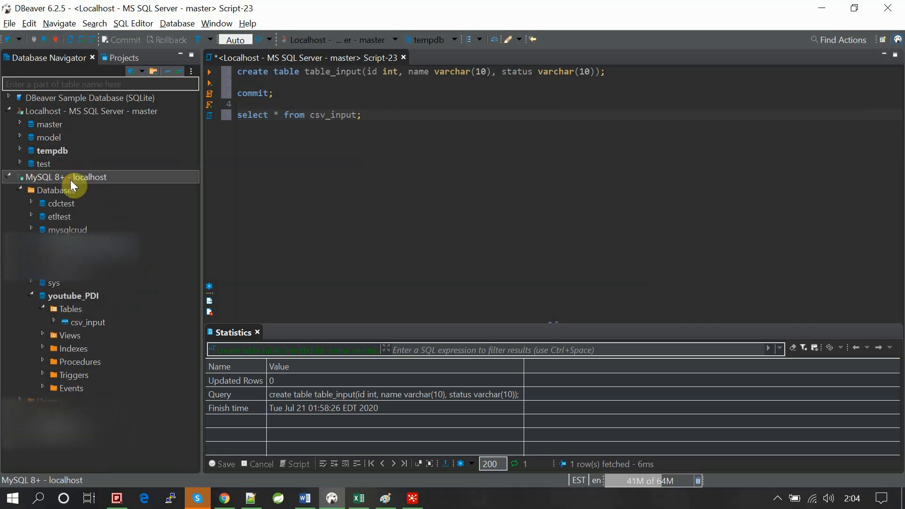
pyautogui.click(55, 317)
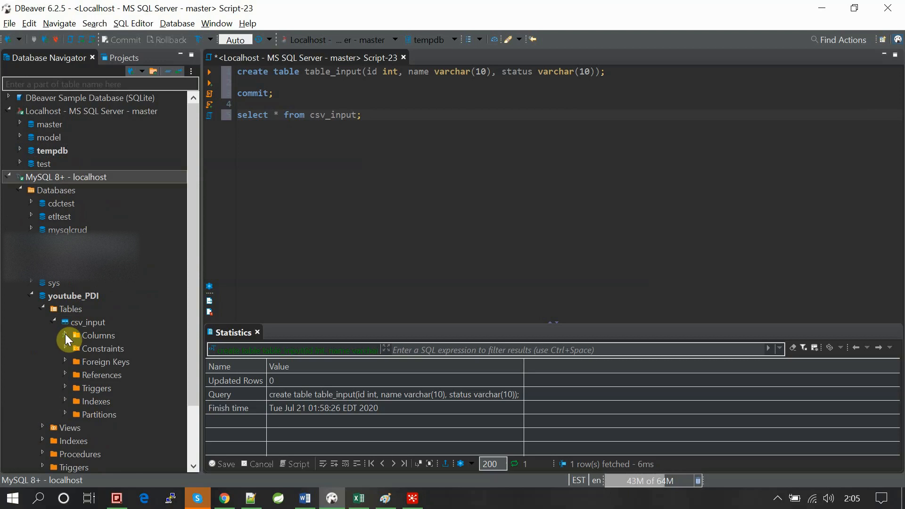
pyautogui.click(65, 333)
pyautogui.click(106, 350)
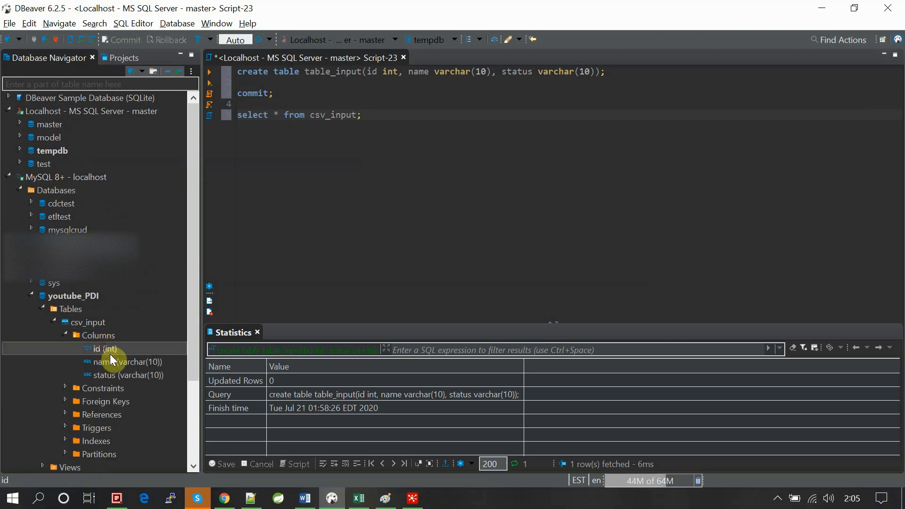
pyautogui.click(66, 335)
pyautogui.click(56, 321)
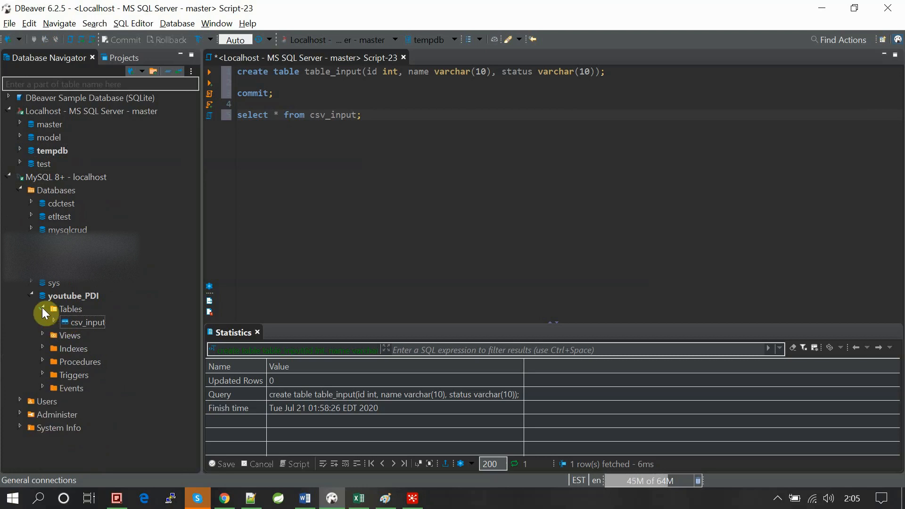
pyautogui.click(43, 309)
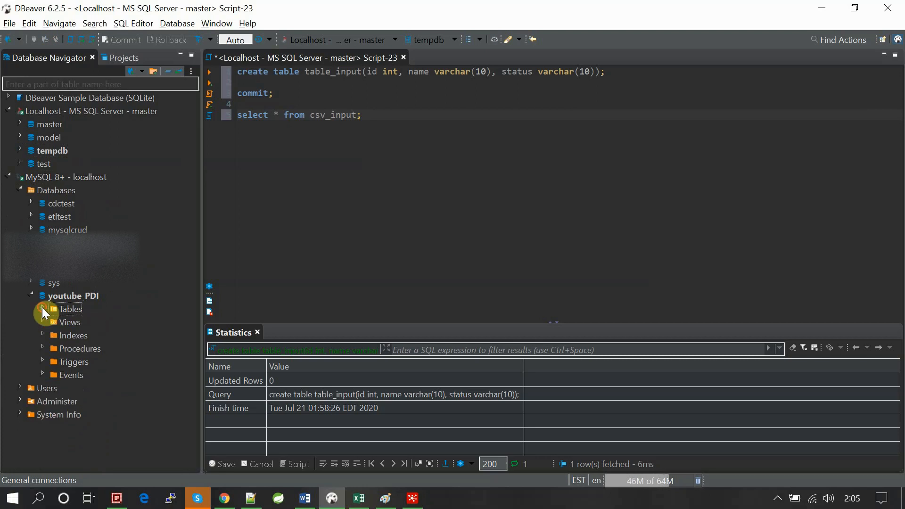
pyautogui.click(41, 309)
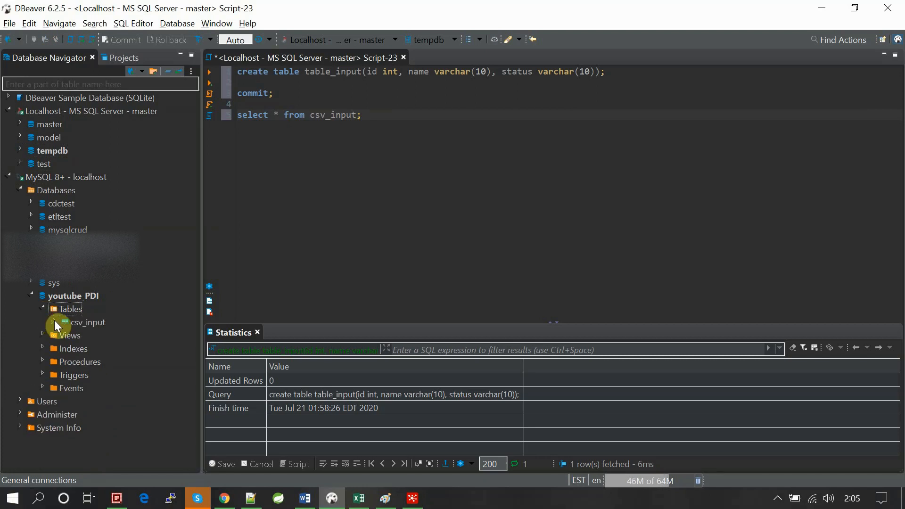
pyautogui.click(54, 320)
pyautogui.click(66, 331)
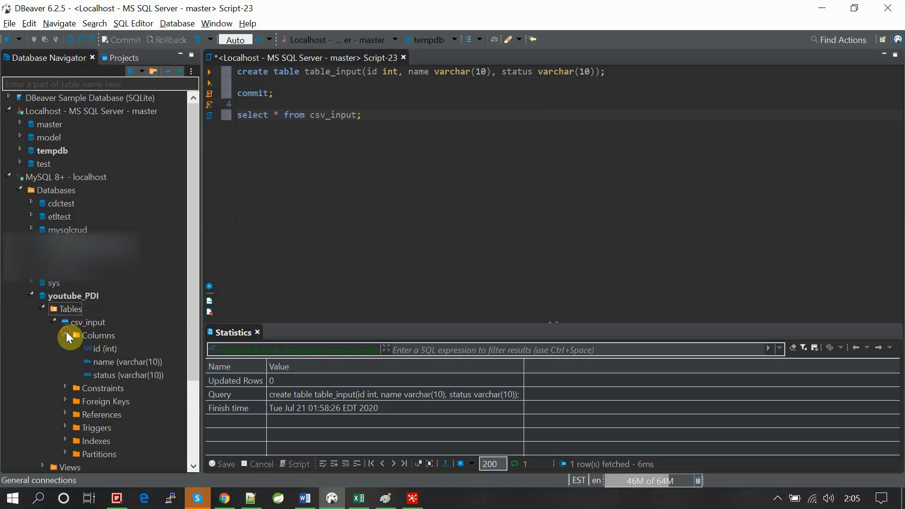
pyautogui.click(87, 320)
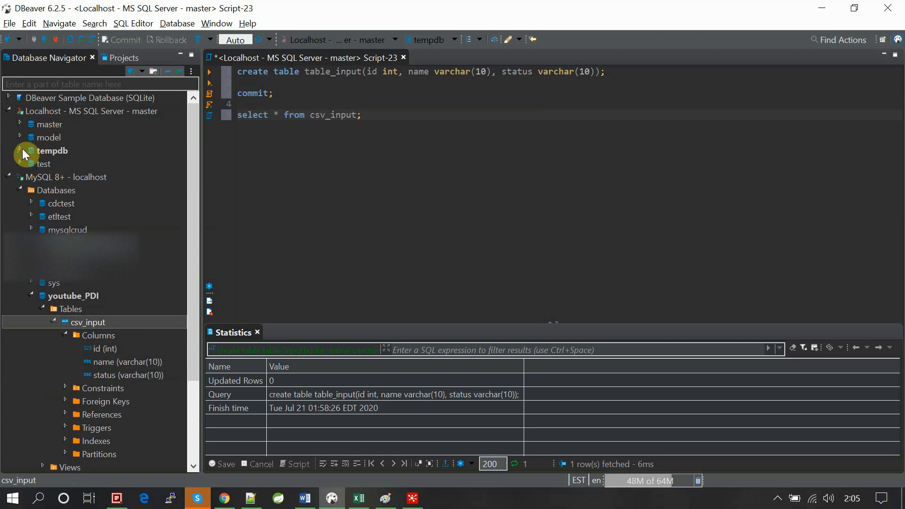
pyautogui.click(259, 166)
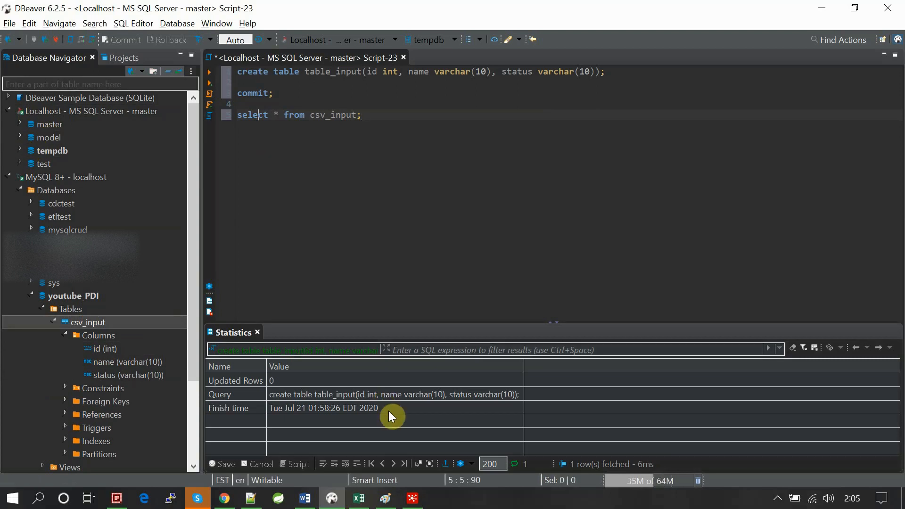
# - Switch to Spoon, close the open Table output dialog without applying it, and create a new transformation
pyautogui.click(423, 505)
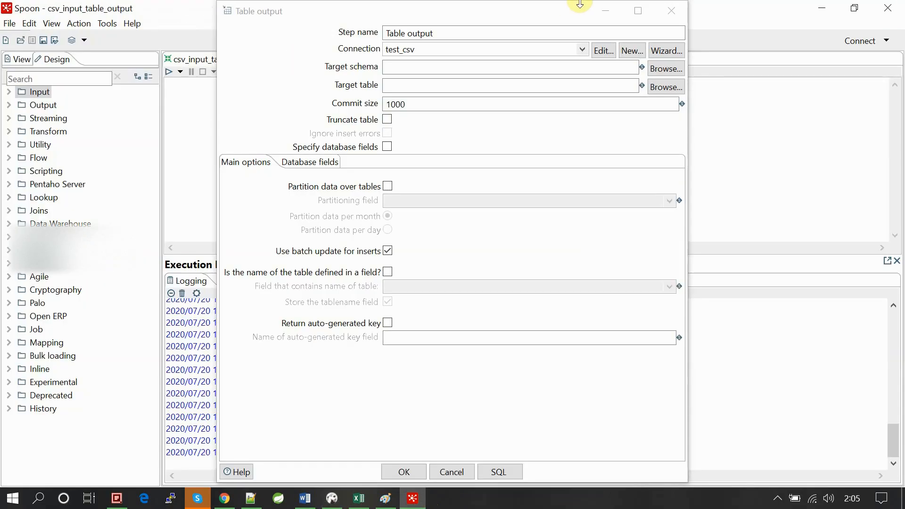
pyautogui.click(668, 12)
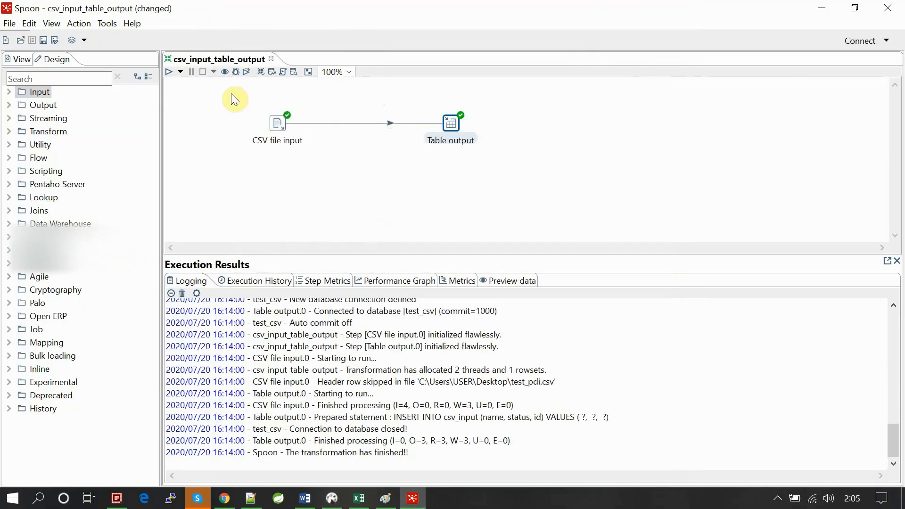
pyautogui.click(228, 106)
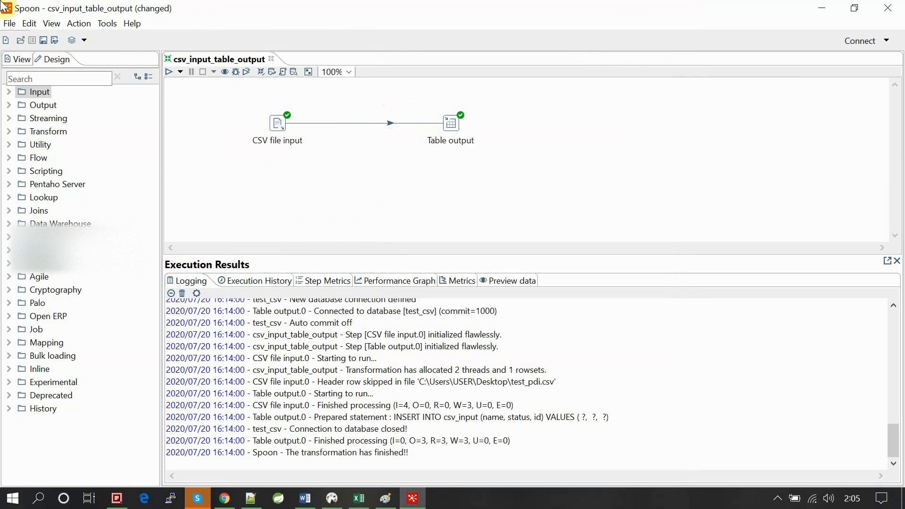
pyautogui.click(10, 23)
pyautogui.moveTo(31, 42)
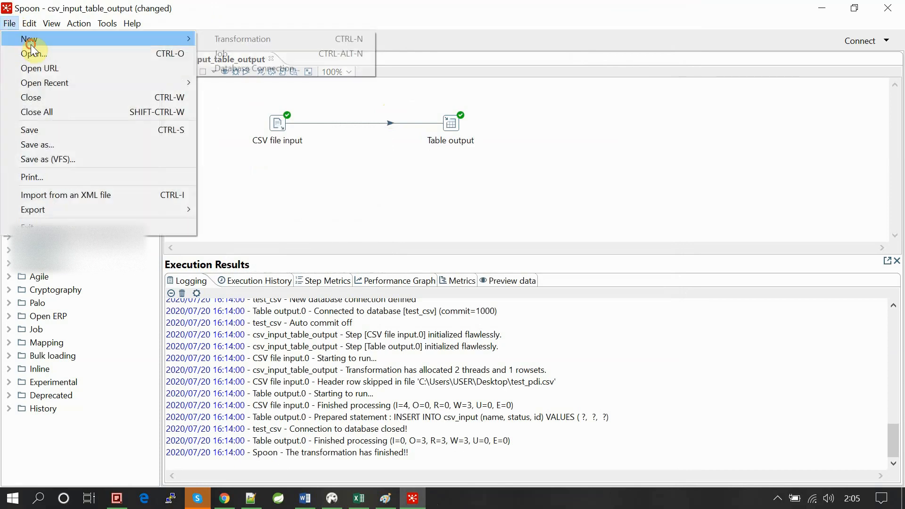
pyautogui.click(210, 40)
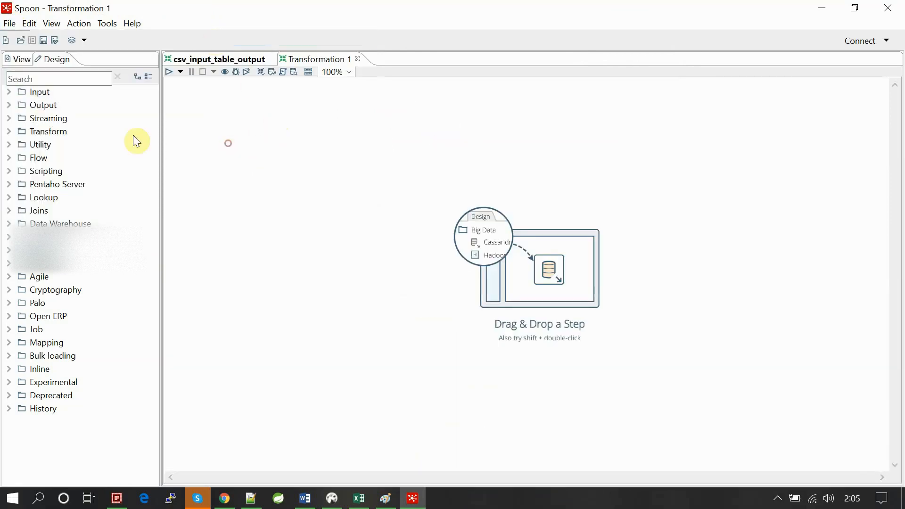
# - Add a Table input step from the Input category to the canvas of the new transformation
pyautogui.click(8, 93)
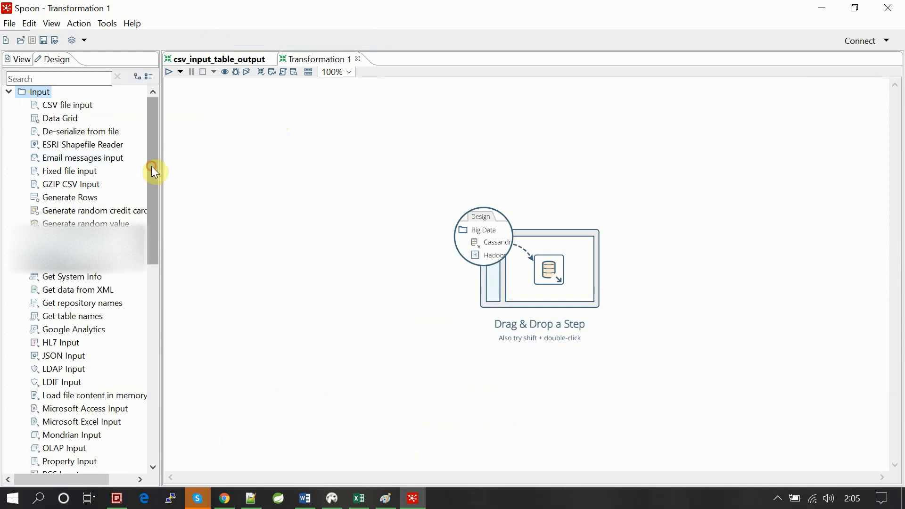
pyautogui.moveTo(152, 166); pyautogui.dragTo(163, 246)
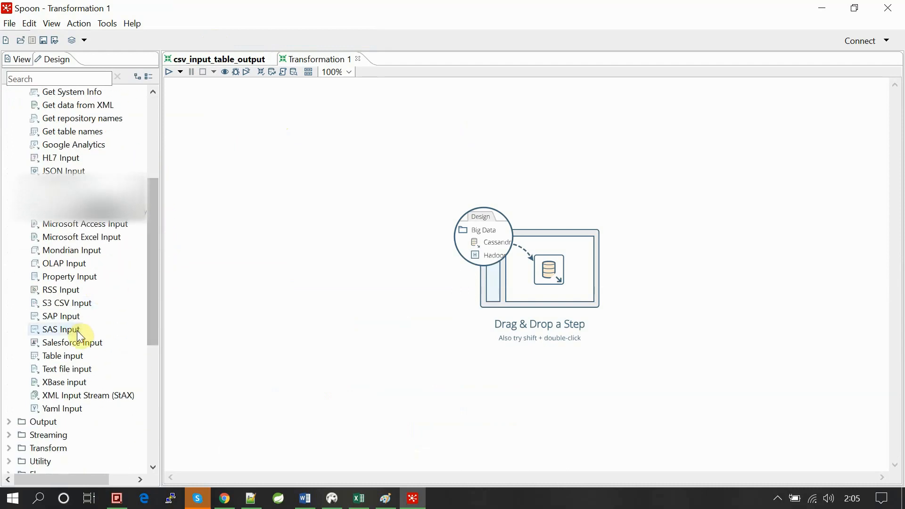
pyautogui.moveTo(54, 358); pyautogui.dragTo(266, 137)
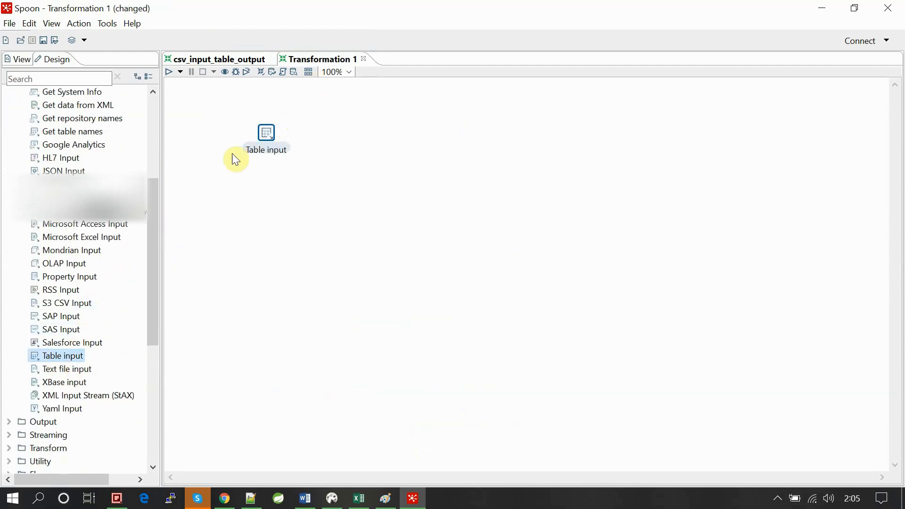
pyautogui.moveTo(154, 204); pyautogui.dragTo(159, 81)
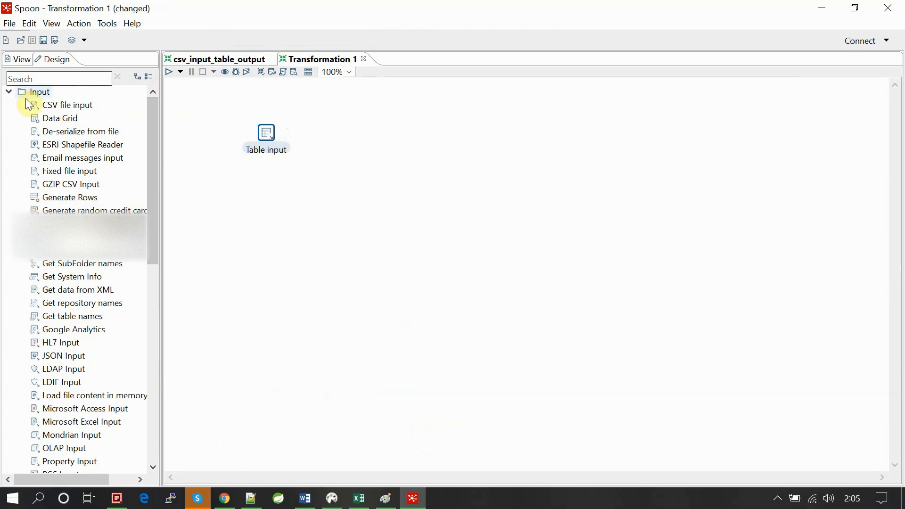
pyautogui.click(10, 94)
pyautogui.click(10, 93)
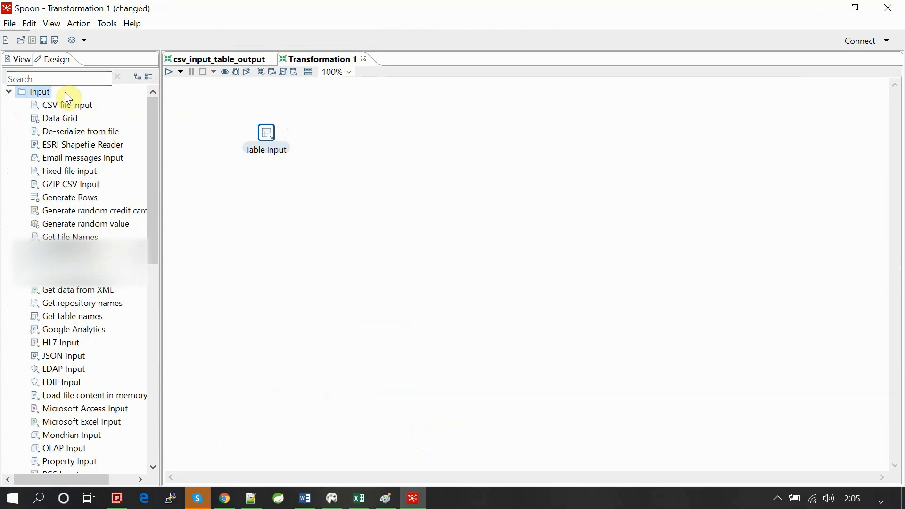
pyautogui.click(9, 92)
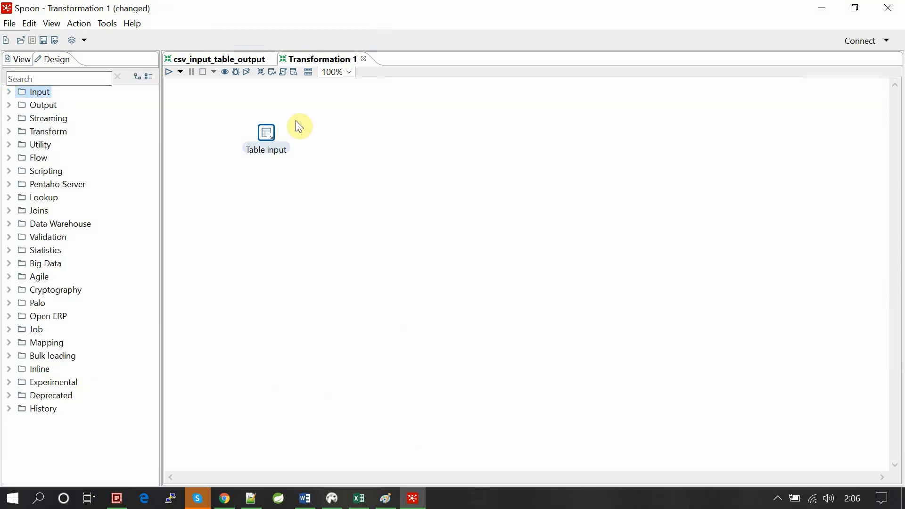
pyautogui.moveTo(241, 107); pyautogui.dragTo(308, 161)
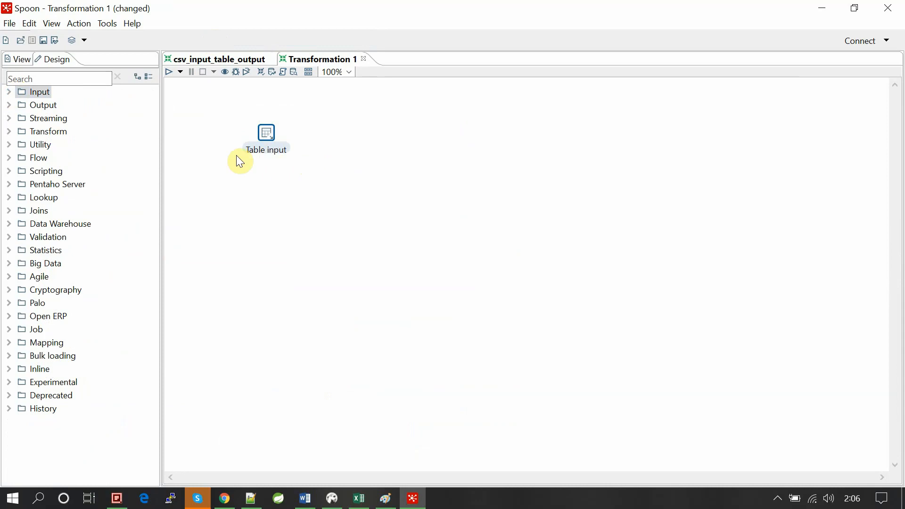
pyautogui.click(184, 150)
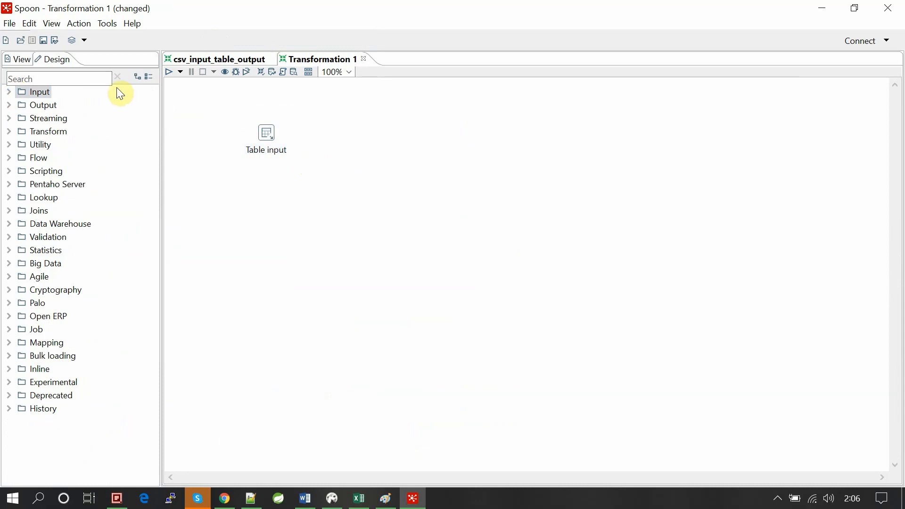
# - Add a Table output step beside the Table input step and connect a hop from Table input to Table output
pyautogui.click(9, 105)
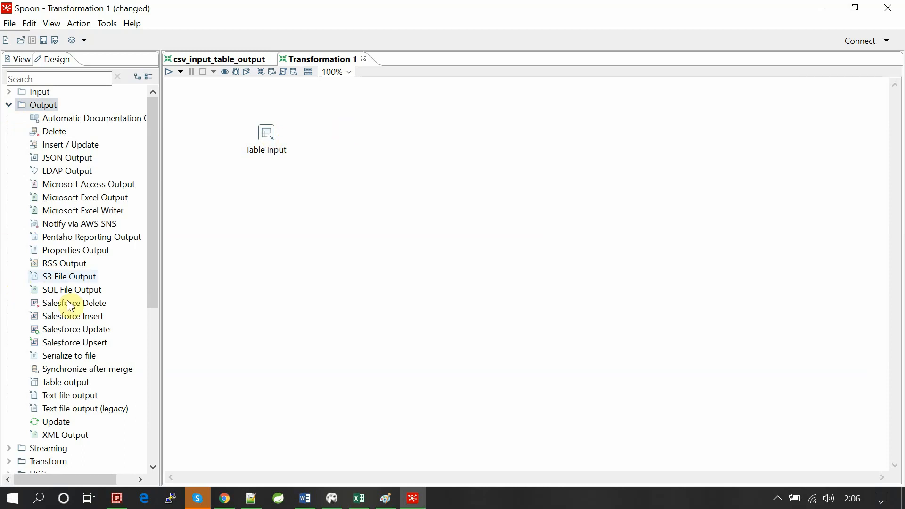
pyautogui.click(66, 383)
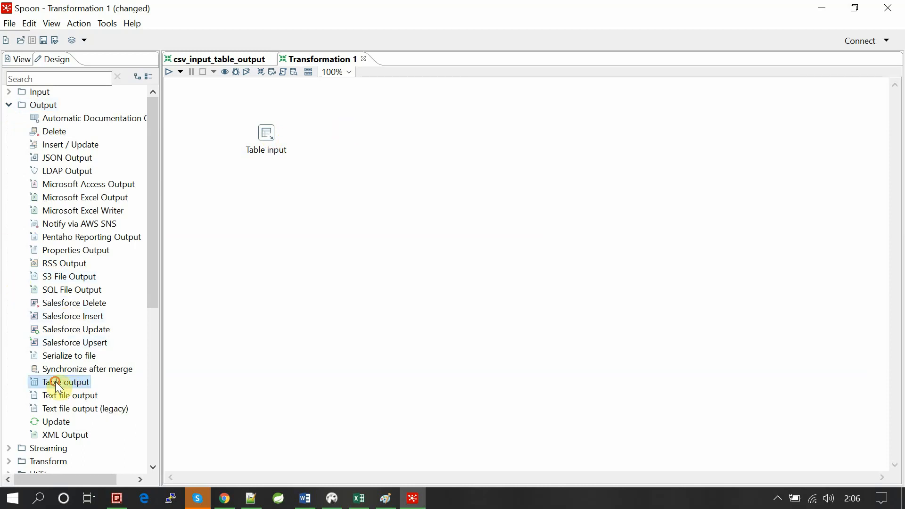
pyautogui.moveTo(55, 381); pyautogui.dragTo(394, 127)
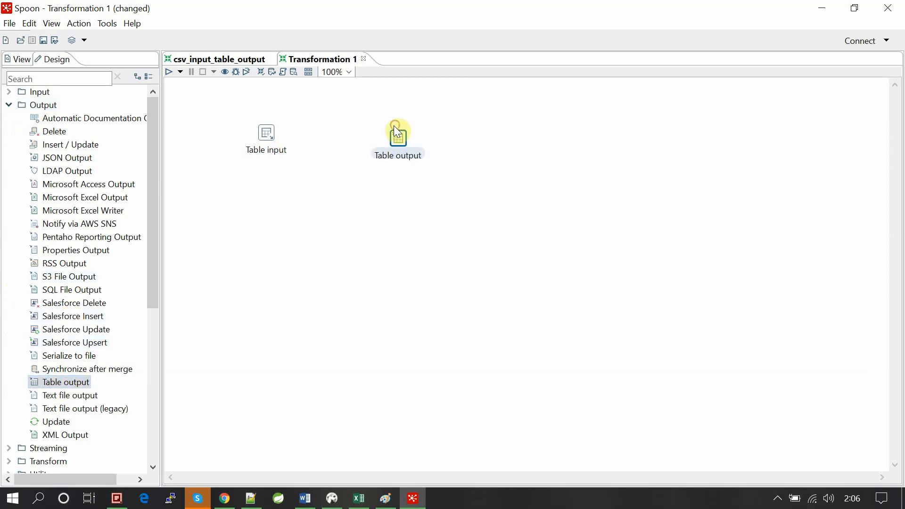
pyautogui.moveTo(266, 132)
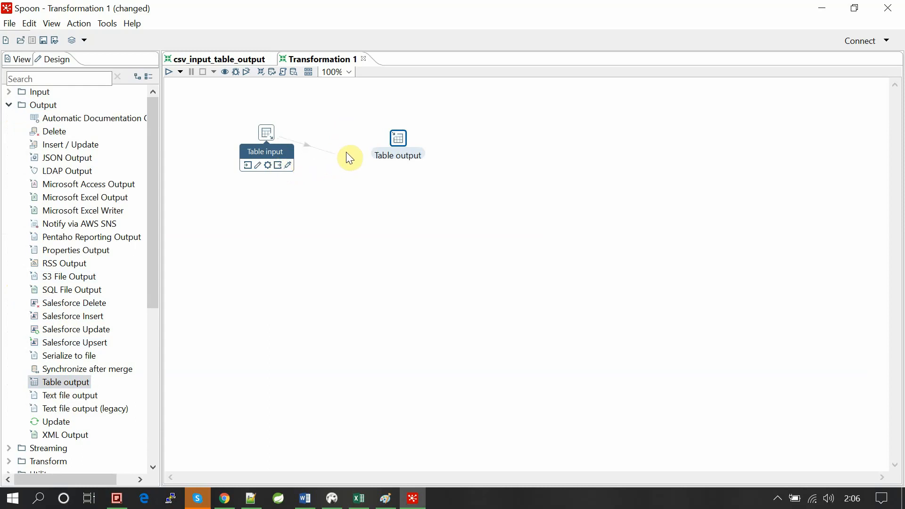
pyautogui.moveTo(349, 157); pyautogui.dragTo(400, 138)
pyautogui.moveTo(401, 142)
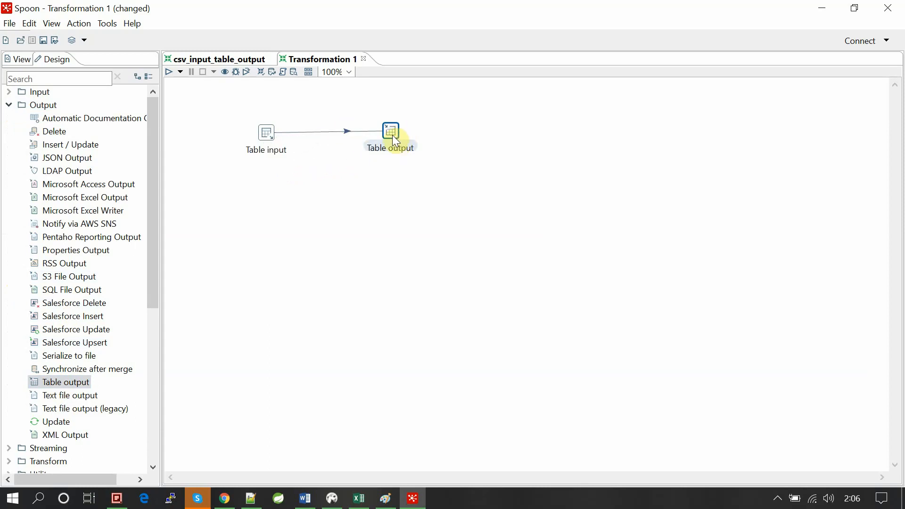
# - Open the Table input step and start a new database connection of type MySQL for it
pyautogui.click(371, 221)
pyautogui.doubleClick(266, 133)
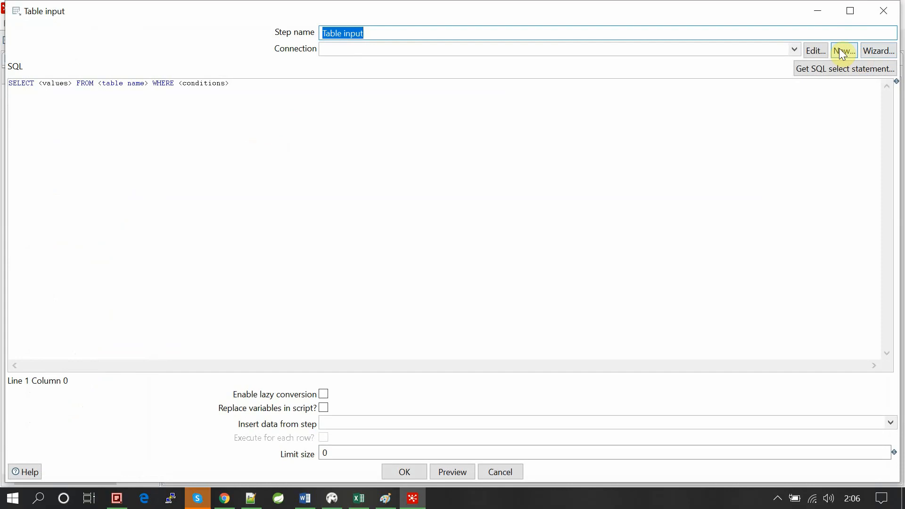
pyautogui.click(840, 50)
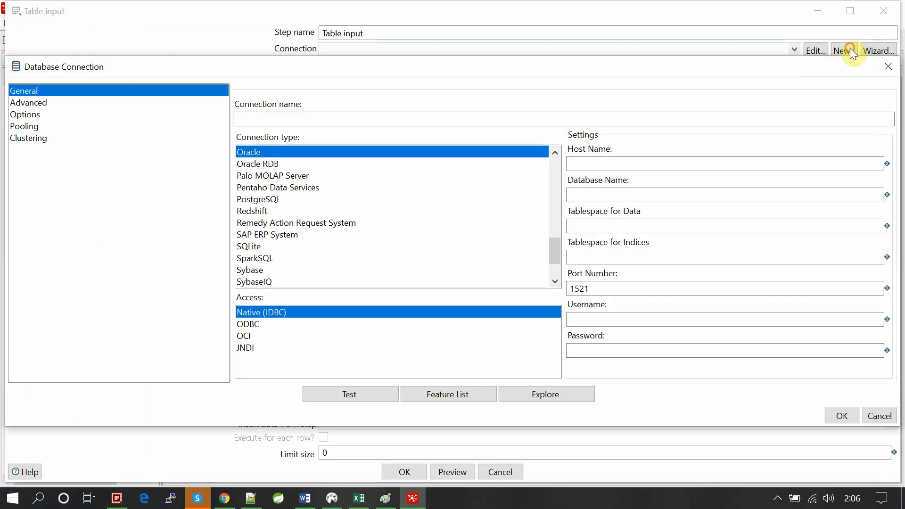
pyautogui.scroll(1, 401, 202)
pyautogui.scroll(4, 399, 202)
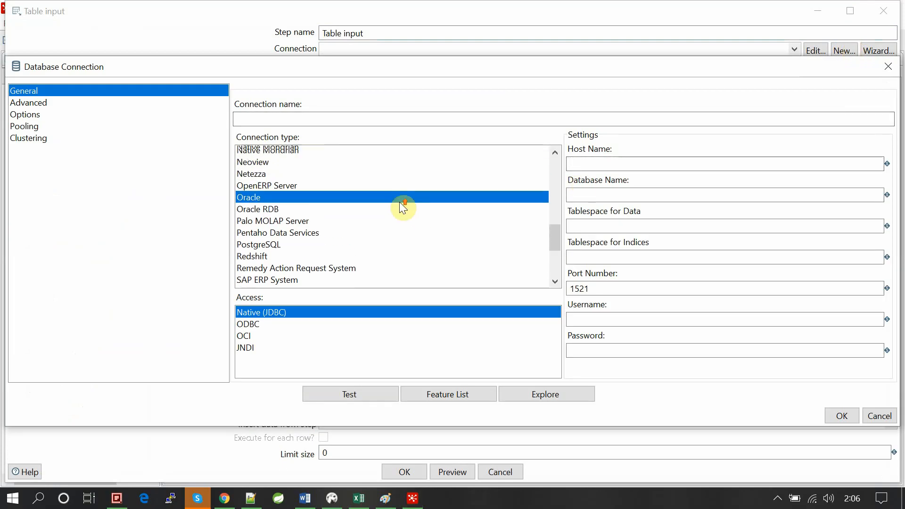
pyautogui.click(250, 236)
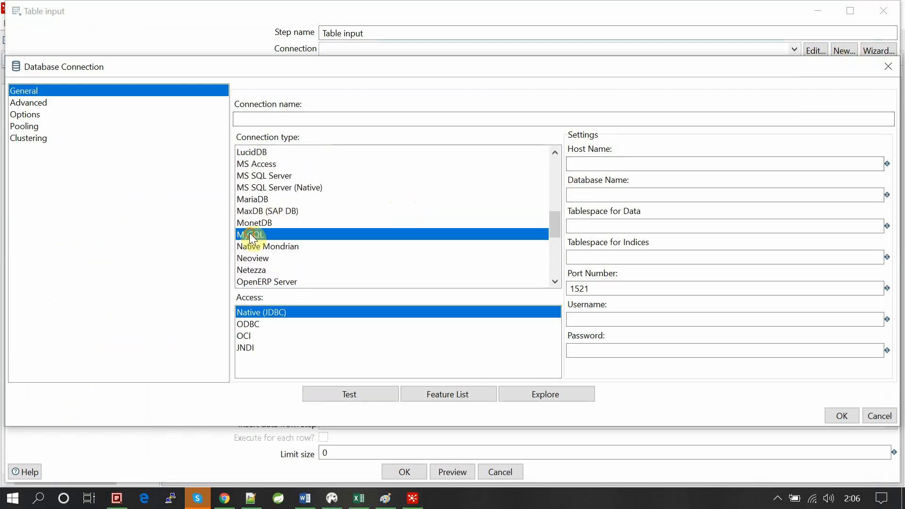
# - Set the connection's host name to localhost and its database name to youtube_PDI
pyautogui.click(596, 165)
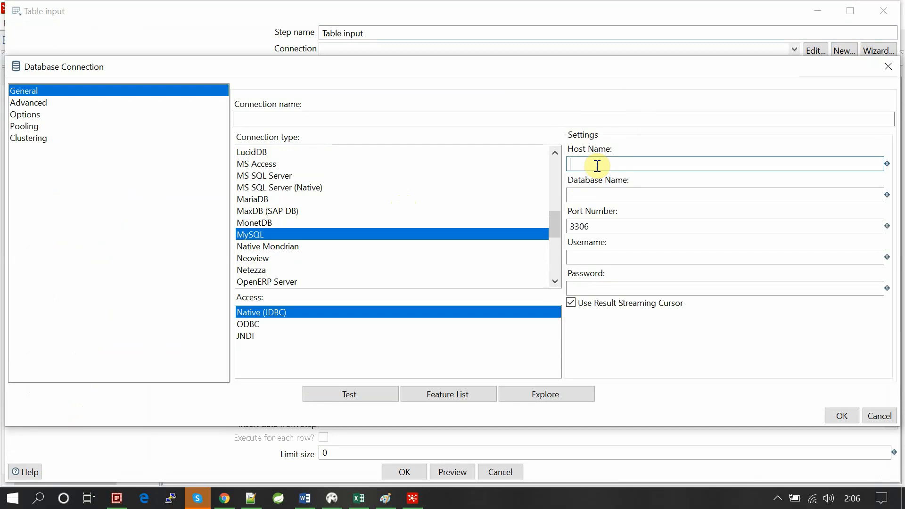
pyautogui.write('localhost')
pyautogui.click(591, 198)
pyautogui.write('y')
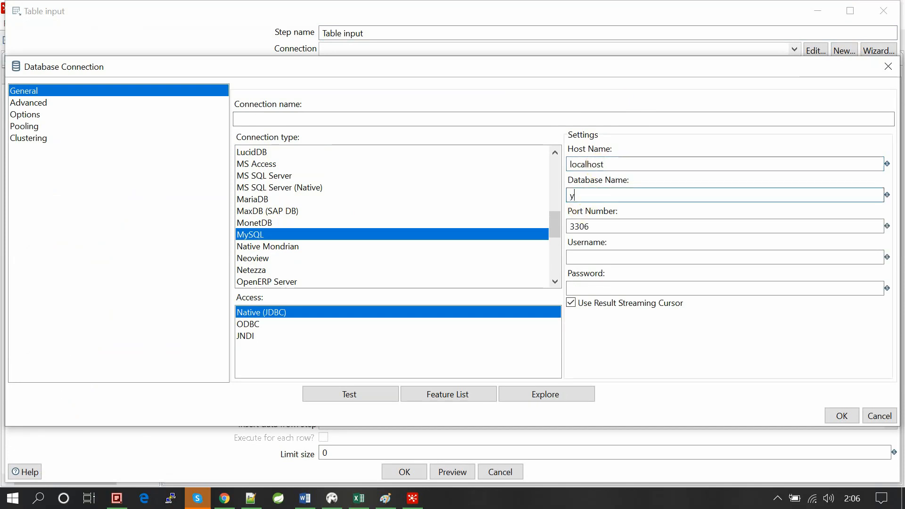
pyautogui.write('outube')
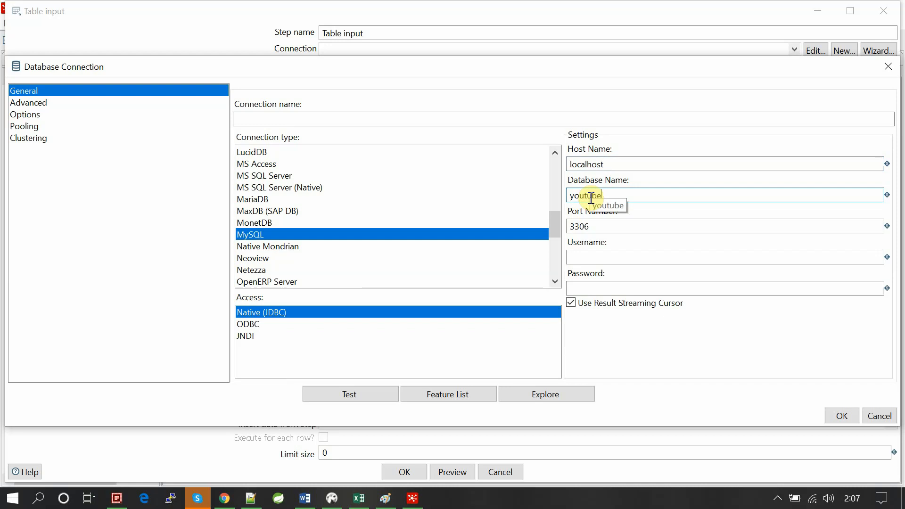
pyautogui.write('_PDI')
# - Set the connection's username to root and enter the account password
pyautogui.click(613, 257)
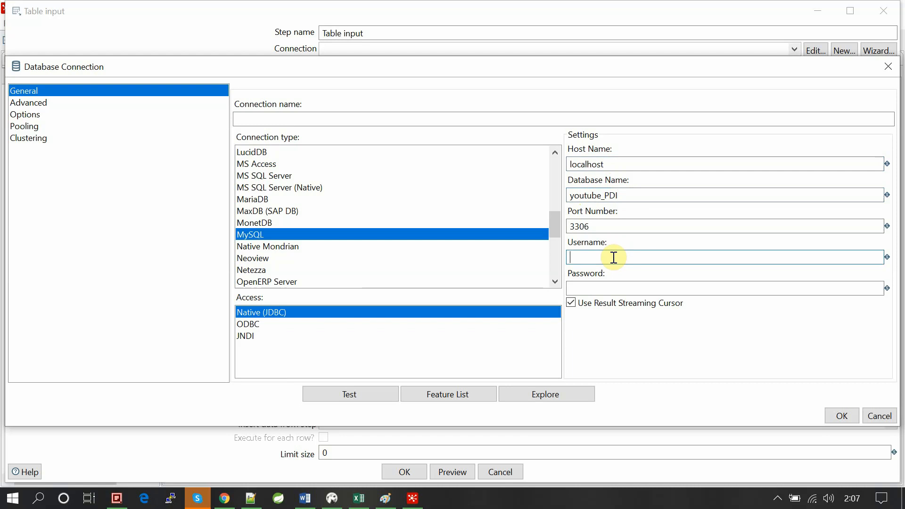
pyautogui.write('root')
pyautogui.press('Tab')
pyautogui.write('root')
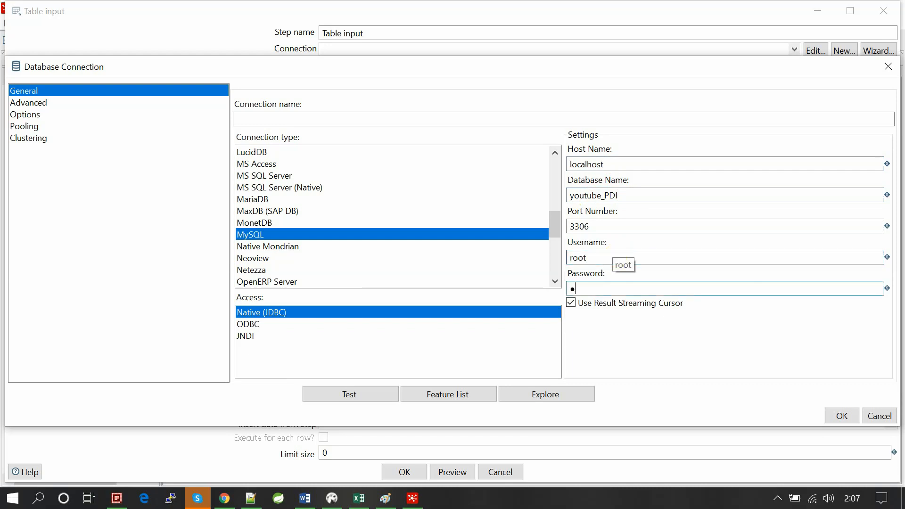
# - Name the new MySQL connection mysql_input
pyautogui.click(405, 122)
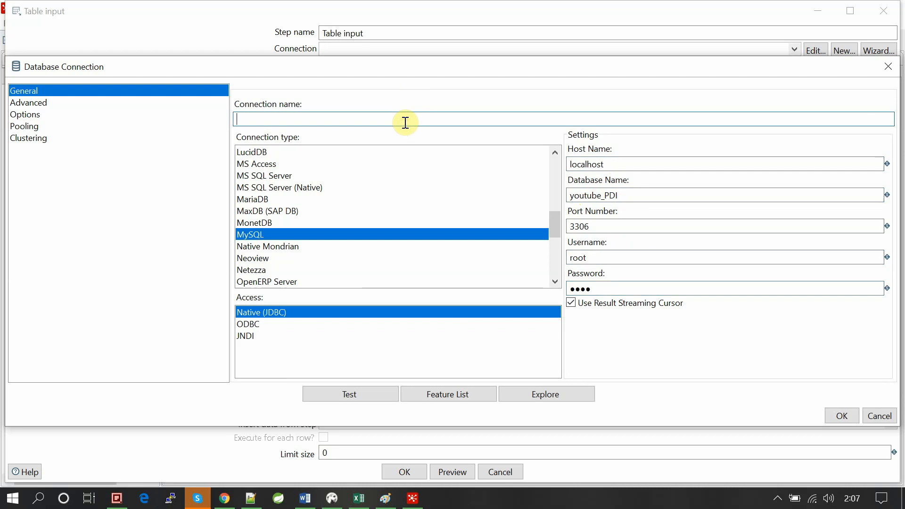
pyautogui.write('mysql_input')
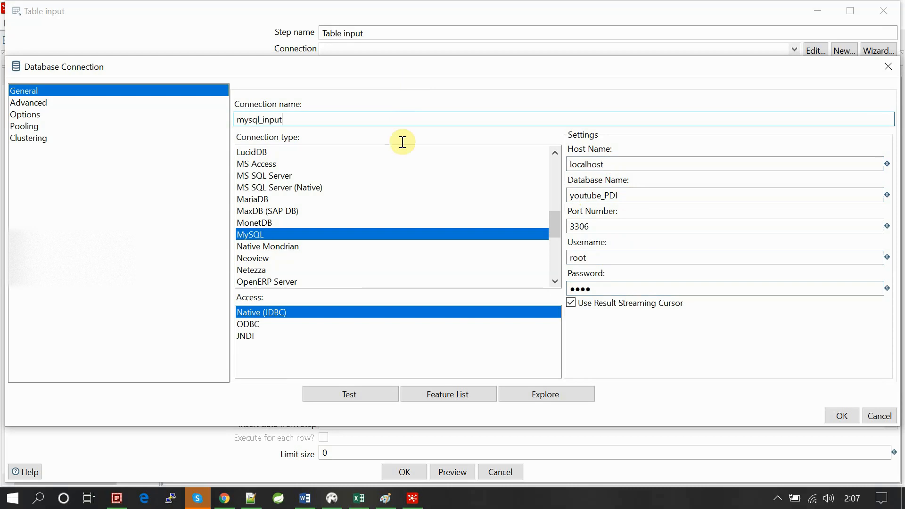
# - Test the mysql_input connection, dismiss the test report and save the connection to the Table input step
pyautogui.click(338, 396)
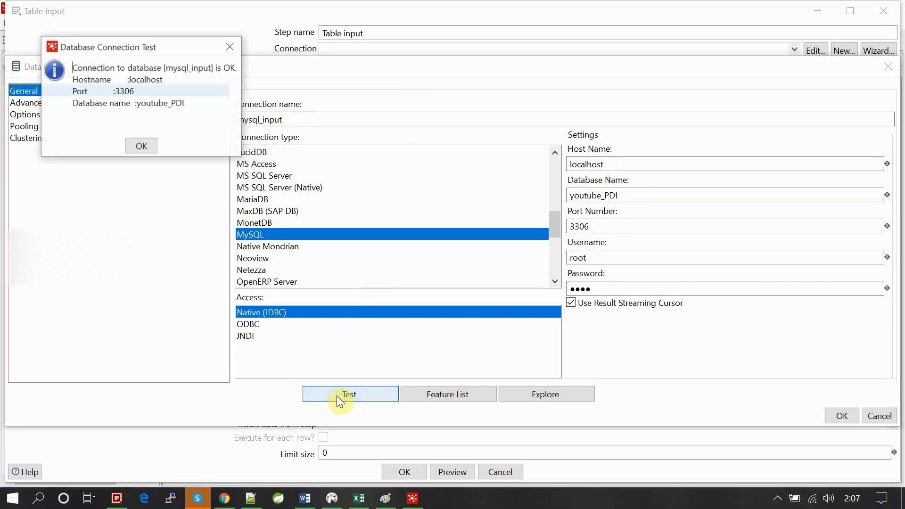
pyautogui.moveTo(166, 68); pyautogui.dragTo(218, 71)
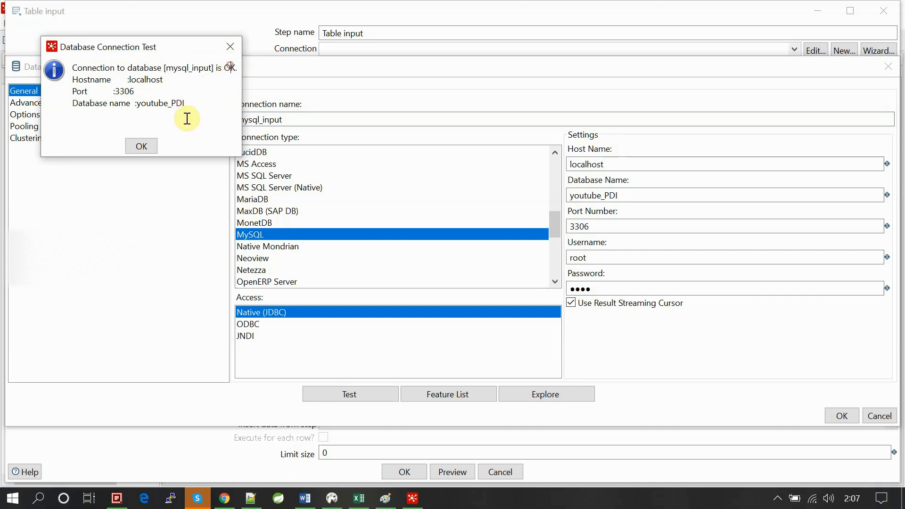
pyautogui.click(141, 145)
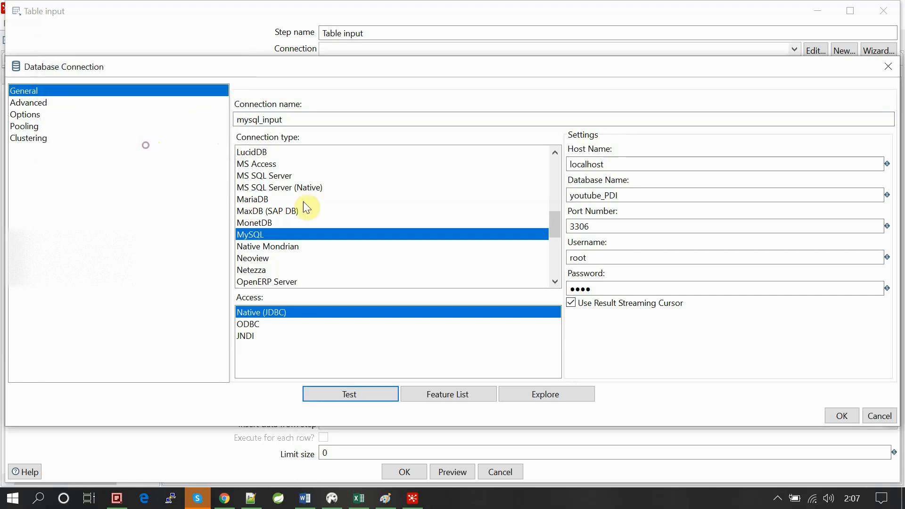
pyautogui.click(846, 420)
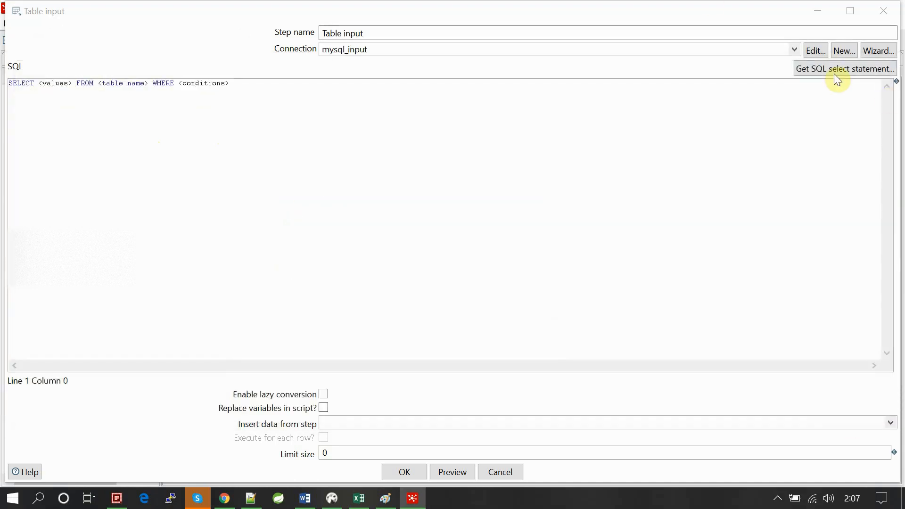
# - Switch to DBeaver, create a new SQL script and assign it to the MySQL 8+ - localhost connection
pyautogui.click(605, 124)
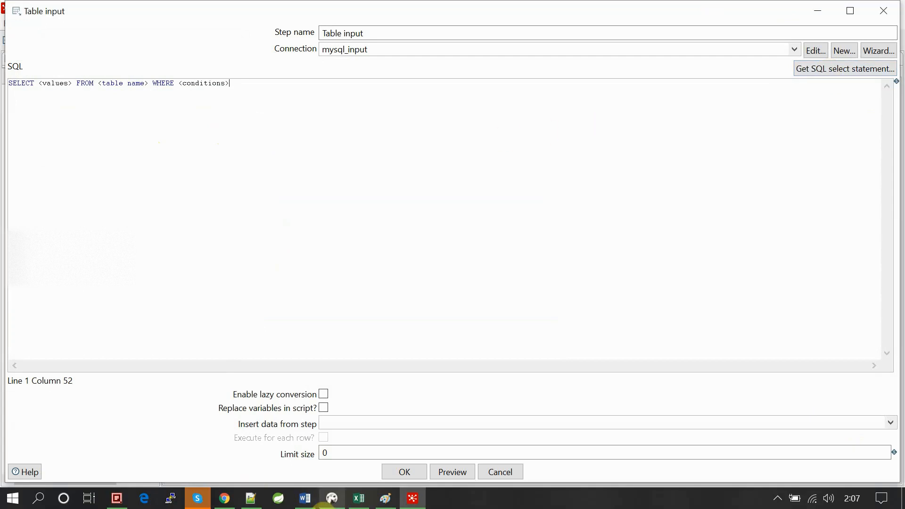
pyautogui.click(332, 498)
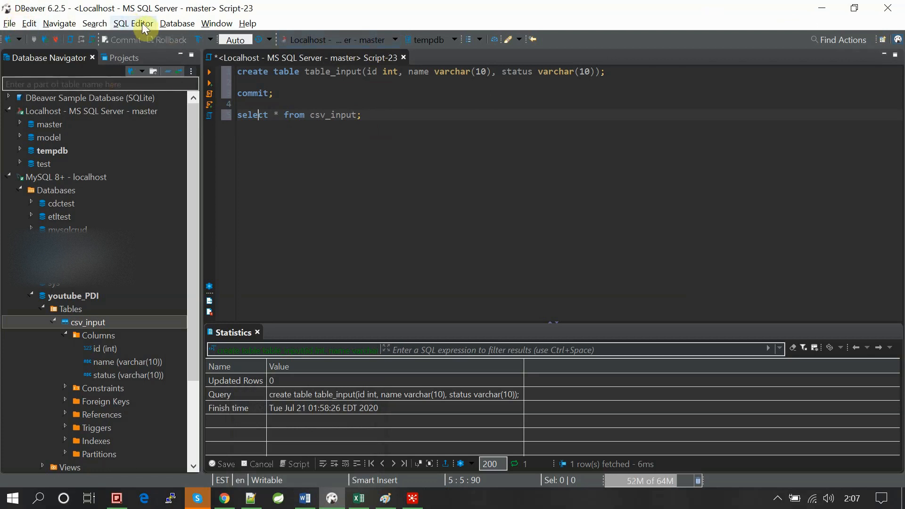
pyautogui.click(127, 24)
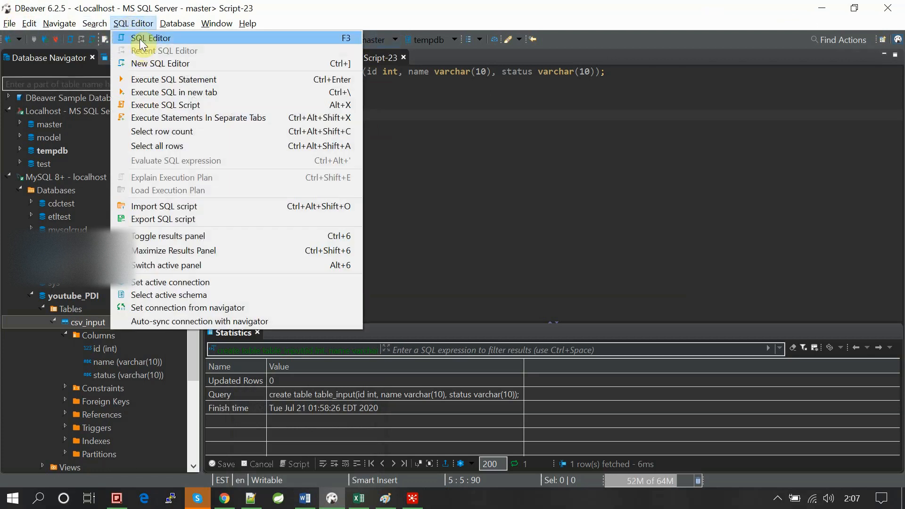
pyautogui.click(140, 41)
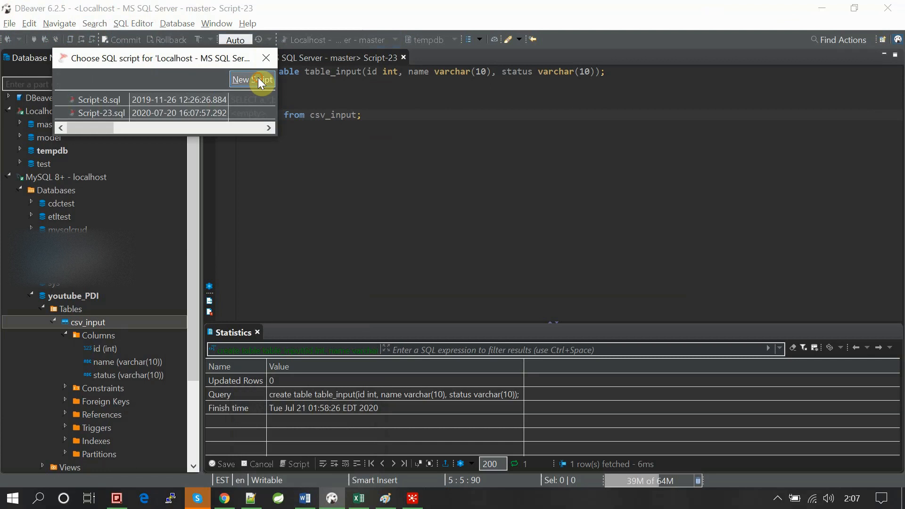
pyautogui.click(254, 80)
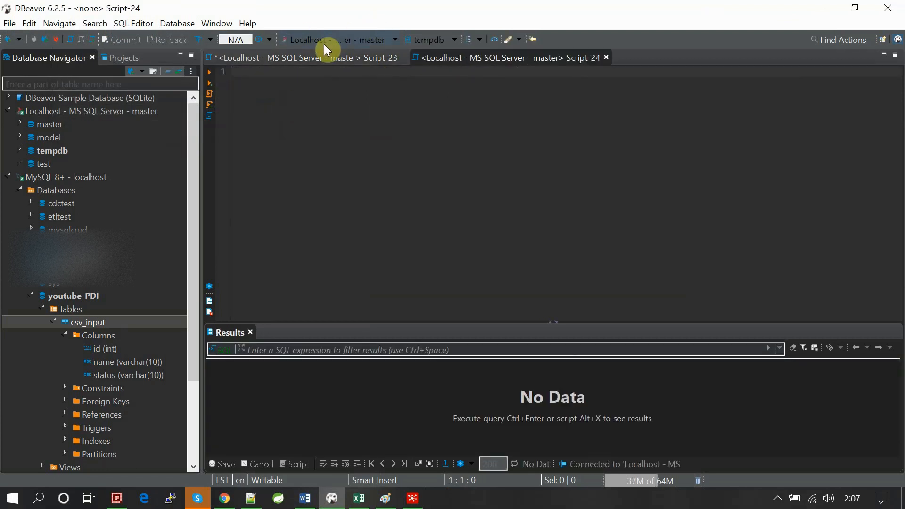
pyautogui.click(345, 39)
pyautogui.doubleClick(420, 81)
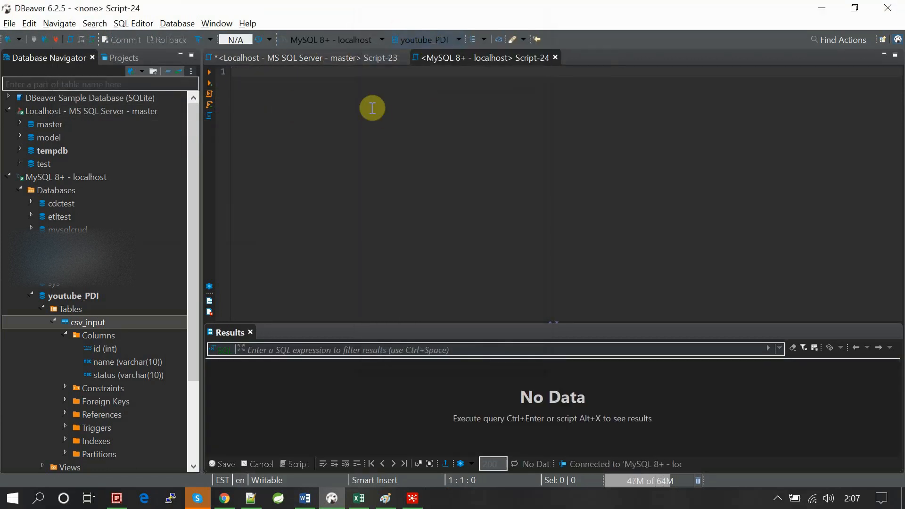
# - Write the query "select * from csv_input ci;" in the new script and execute it
pyautogui.write('select')
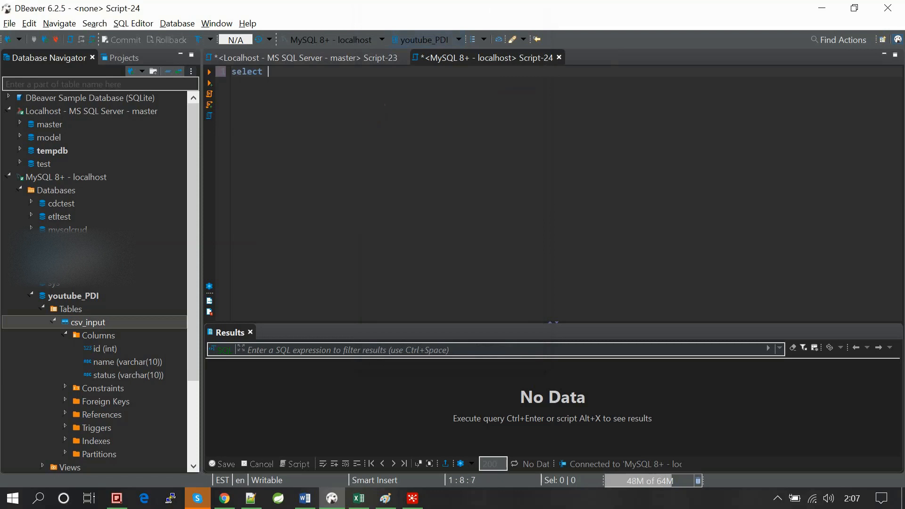
pyautogui.write(' * from')
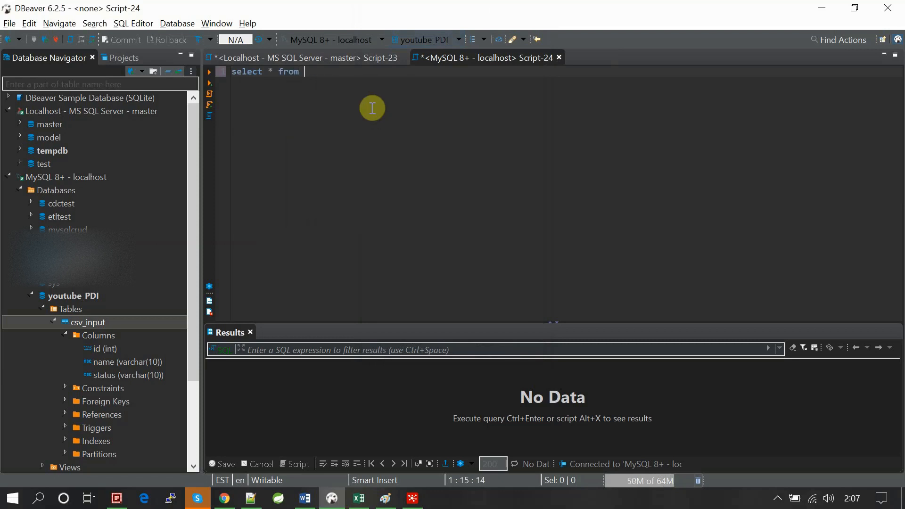
pyautogui.write(' cs')
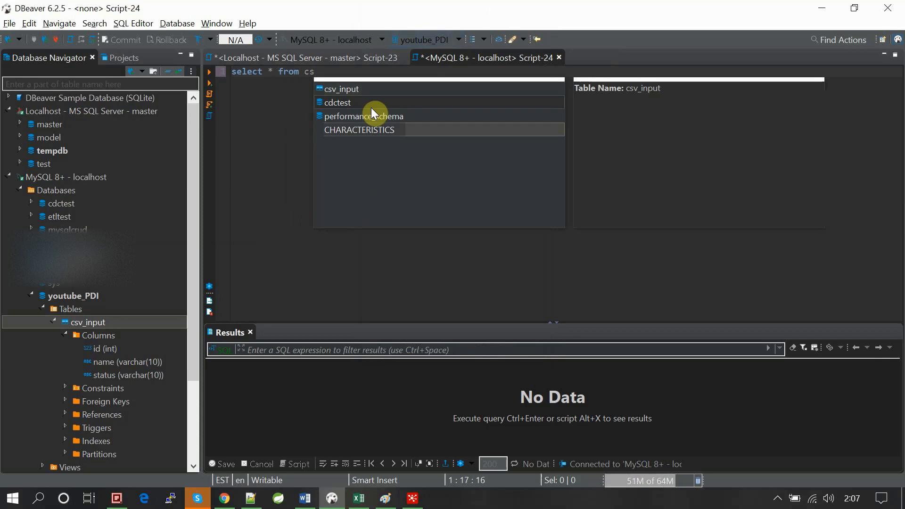
pyautogui.press('Up')
pyautogui.press('Up')
pyautogui.press('Return')
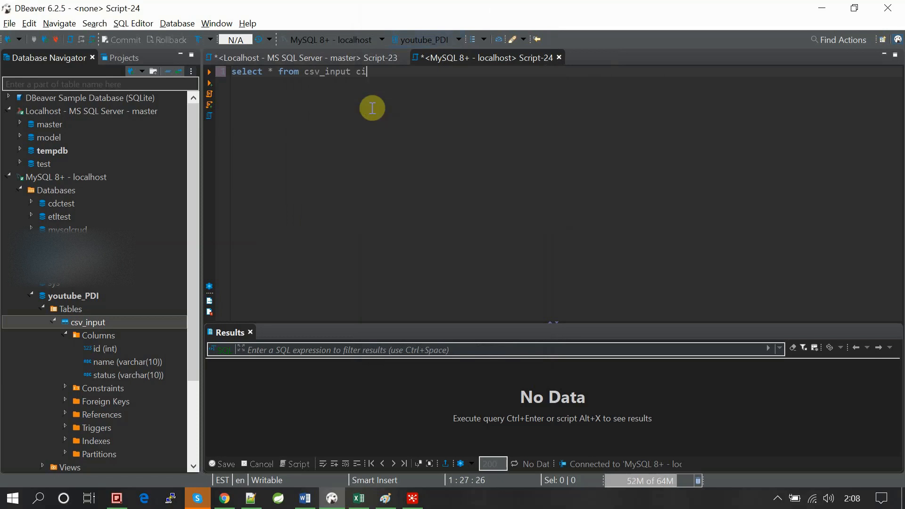
pyautogui.write(';')
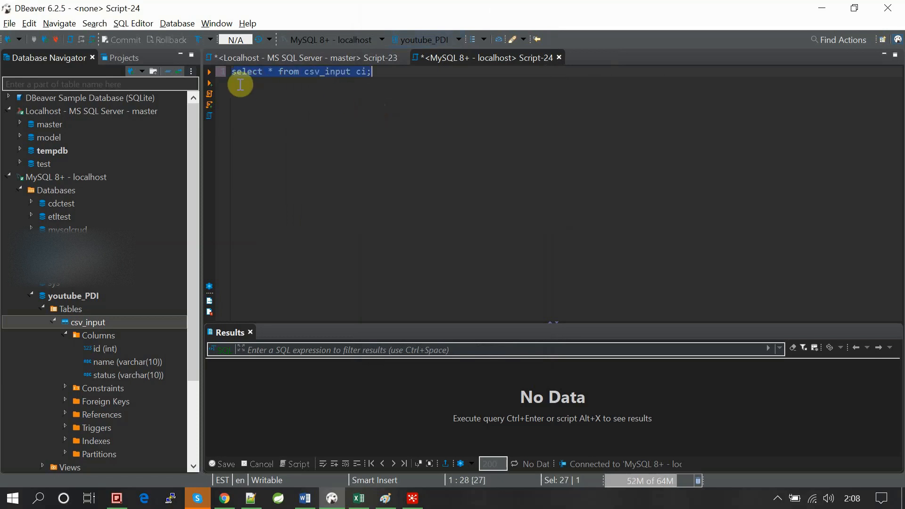
pyautogui.hotkey('ctrl', 'a')
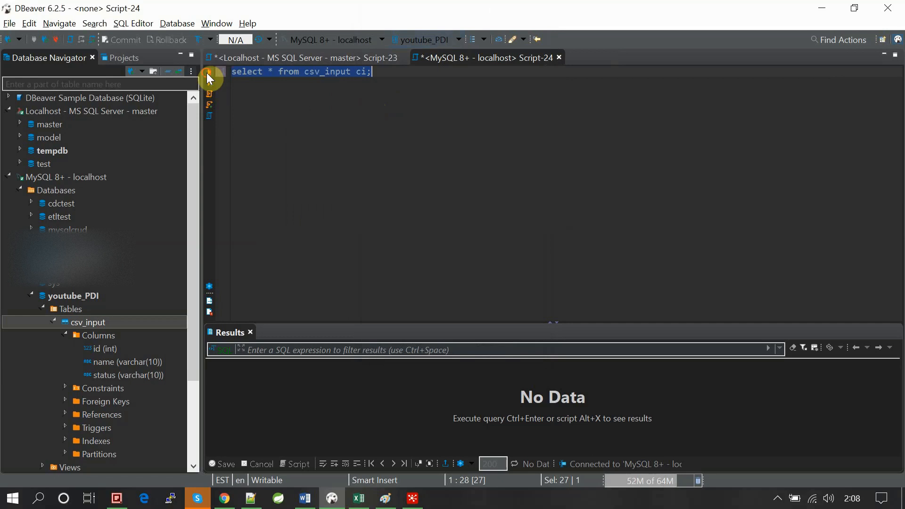
pyautogui.click(209, 74)
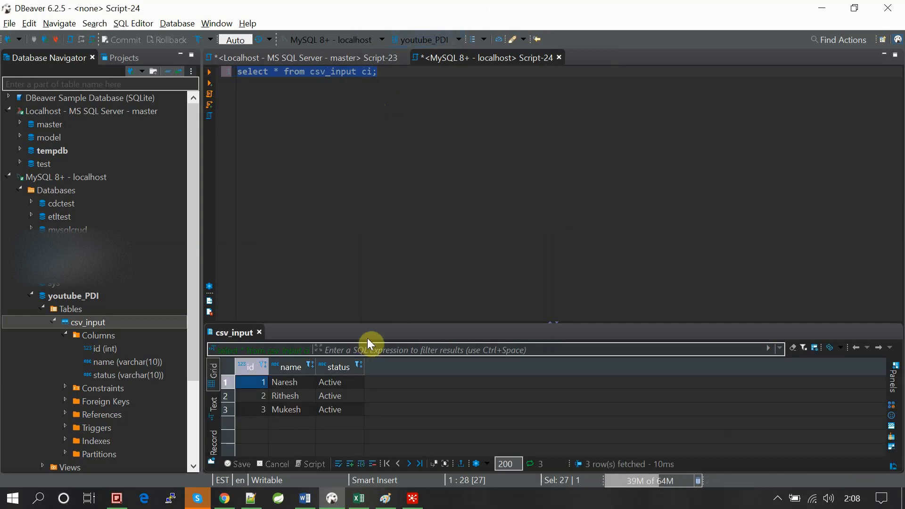
# - Copy the csv_input query and switch to Spoon, replacing the Table input step's placeholder SQL with it
pyautogui.click(362, 178)
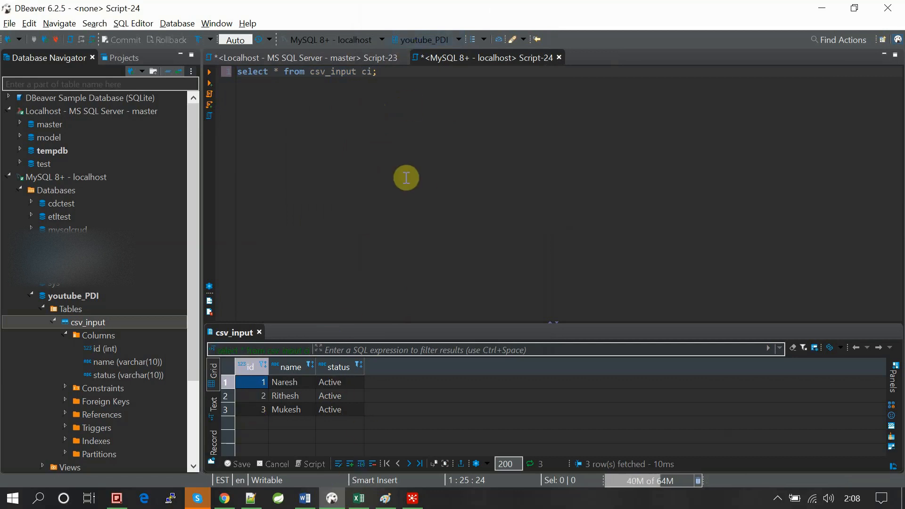
pyautogui.hotkey('ctrl', 'a')
pyautogui.hotkey('ctrl', 'c')
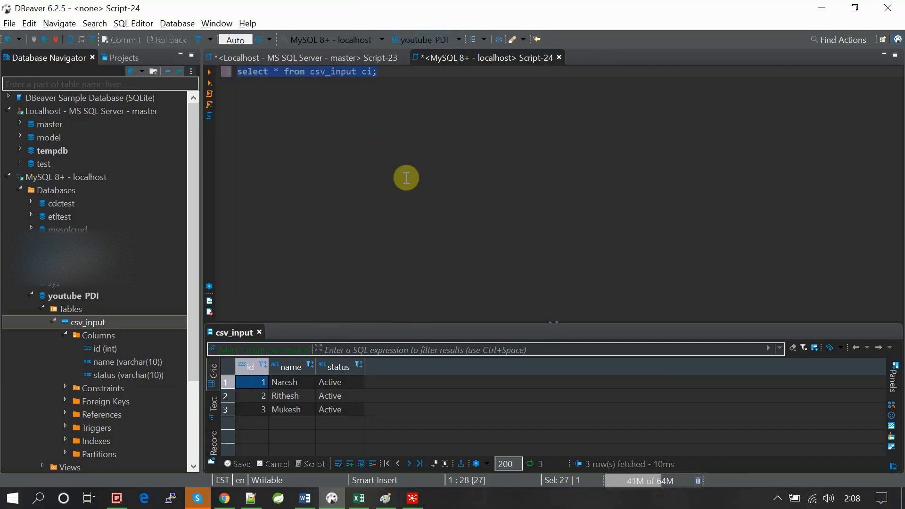
pyautogui.hotkey('alt', 'Tab')
pyautogui.click(234, 130)
pyautogui.hotkey('ctrl', 'a')
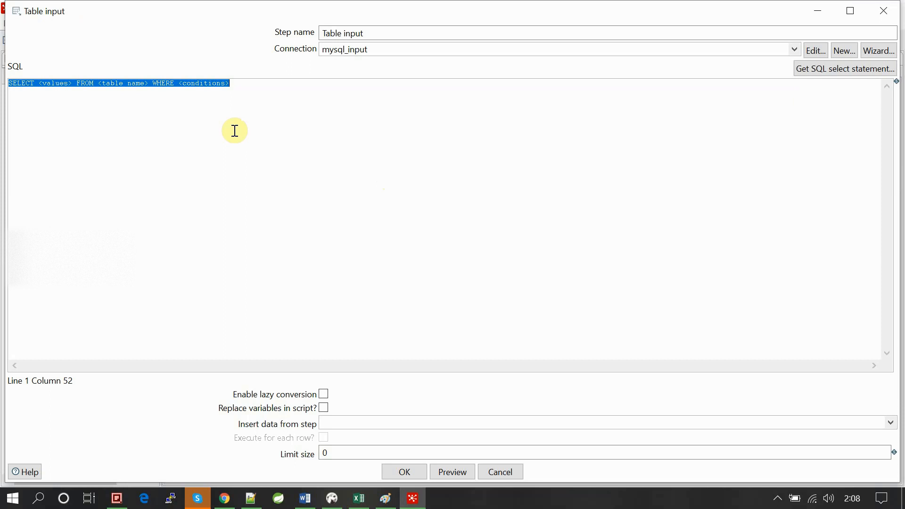
pyautogui.hotkey('ctrl', 'v')
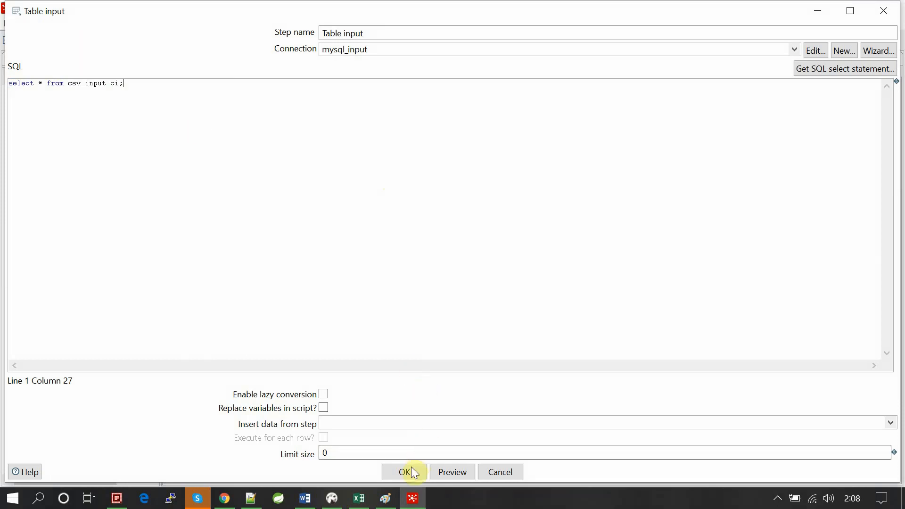
# - Preview the rows returned by the Table input query and close the preview
pyautogui.click(445, 471)
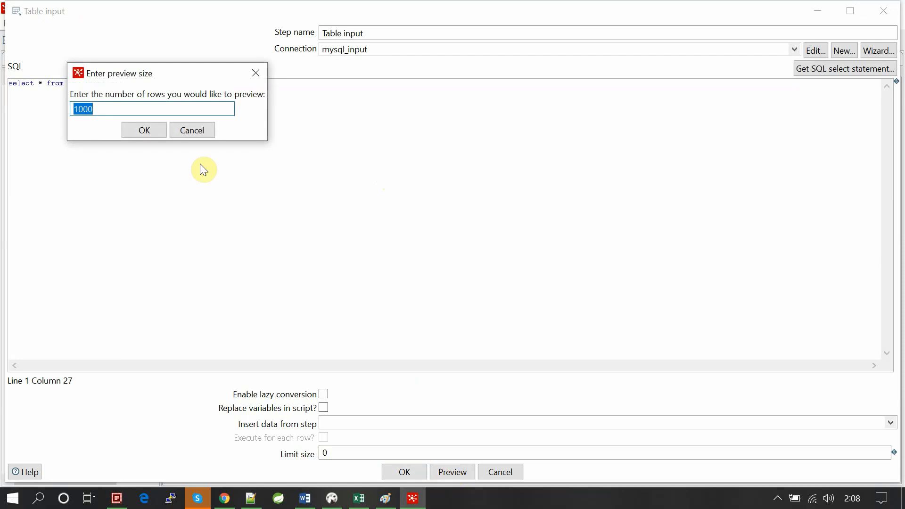
pyautogui.press('End')
pyautogui.press('BackSpace')
pyautogui.press('BackSpace')
pyautogui.press('BackSpace')
pyautogui.press('Return')
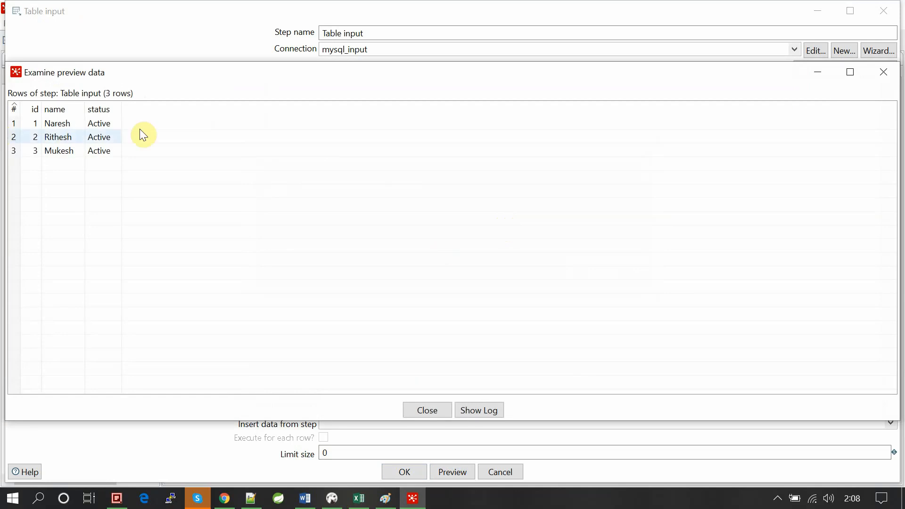
pyautogui.click(426, 409)
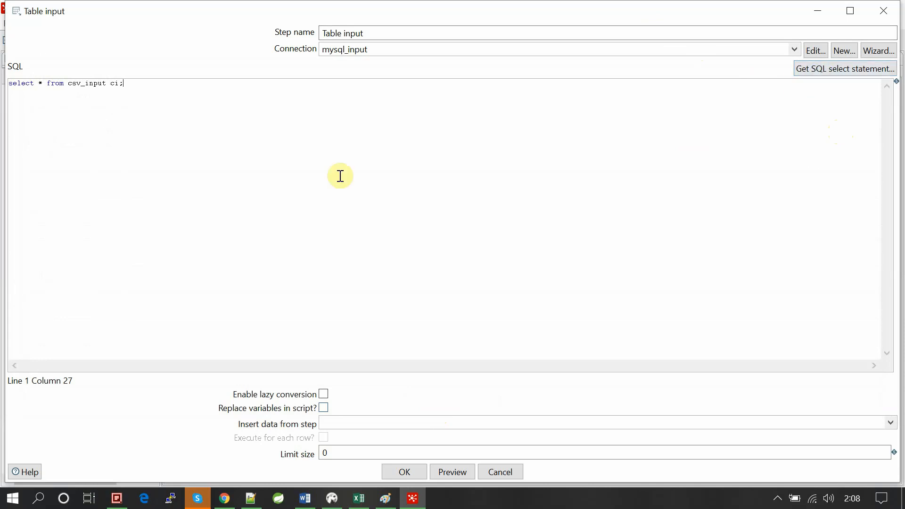
# - Generate the Table input SELECT statement from the csv_input table of the mysql_input connection, including the field names
pyautogui.click(43, 84)
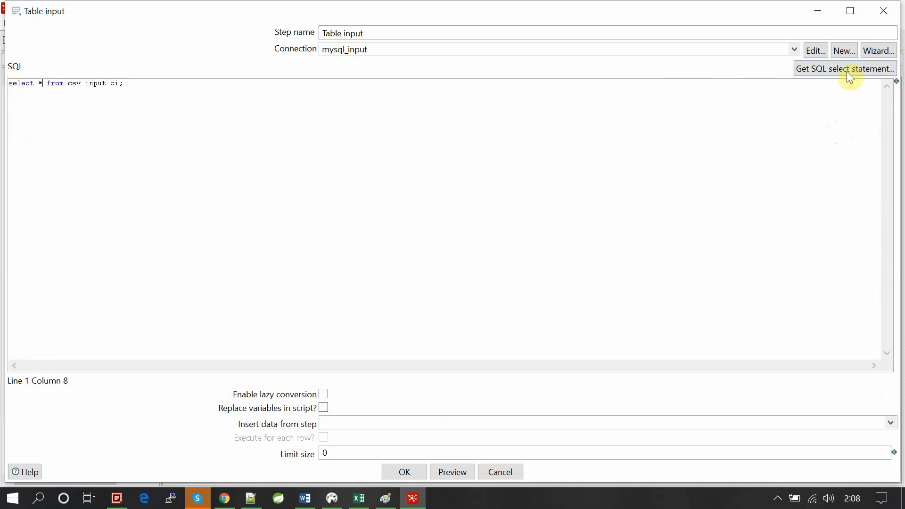
pyautogui.click(824, 74)
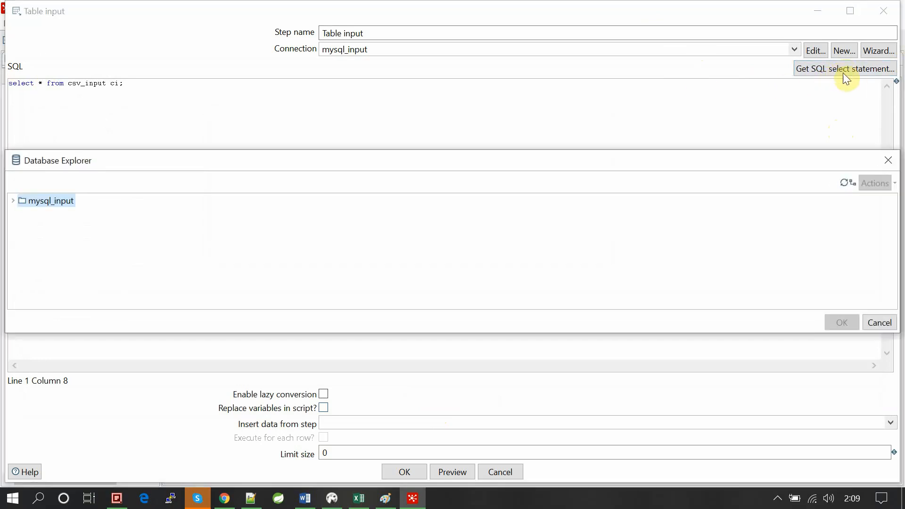
pyautogui.click(14, 202)
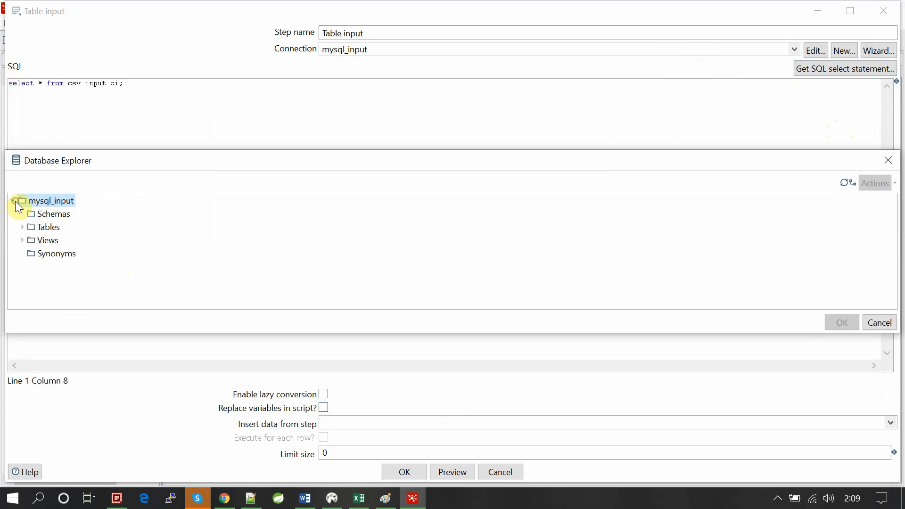
pyautogui.click(22, 228)
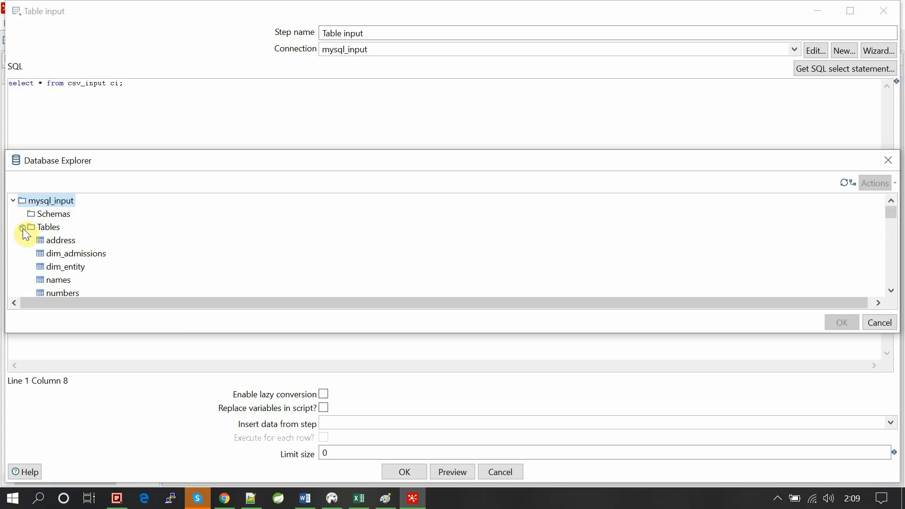
pyautogui.scroll(-2, 68, 252)
pyautogui.scroll(-5, 69, 256)
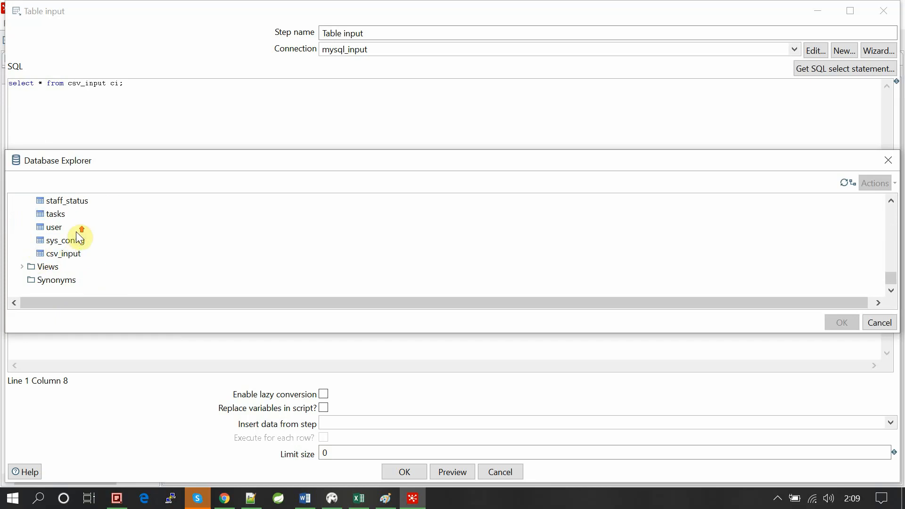
pyautogui.doubleClick(66, 254)
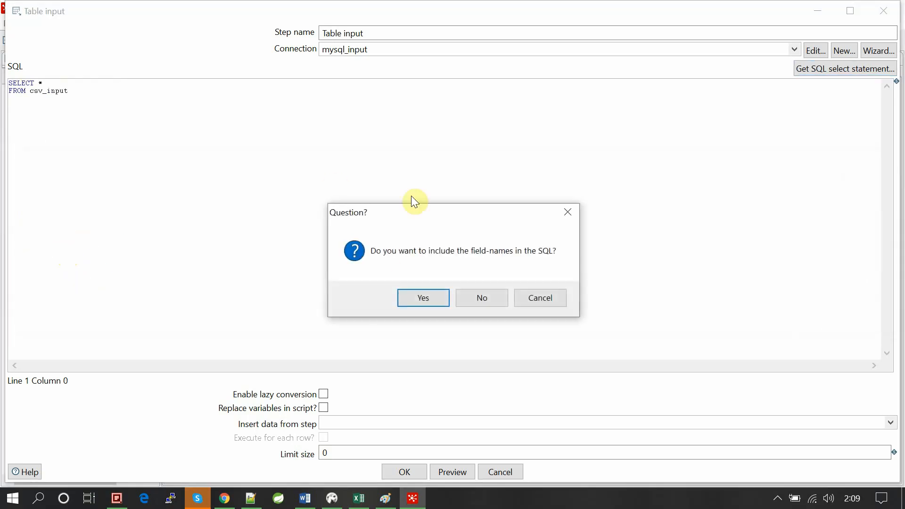
pyautogui.click(409, 295)
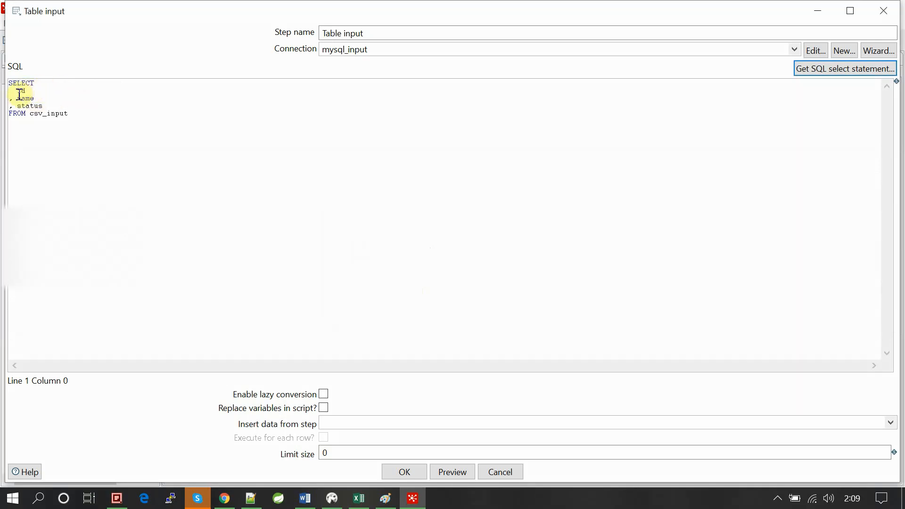
# - Add the filter "where id=1;" below the generated FROM clause, checking the csv_input ids in DBeaver
pyautogui.click(77, 114)
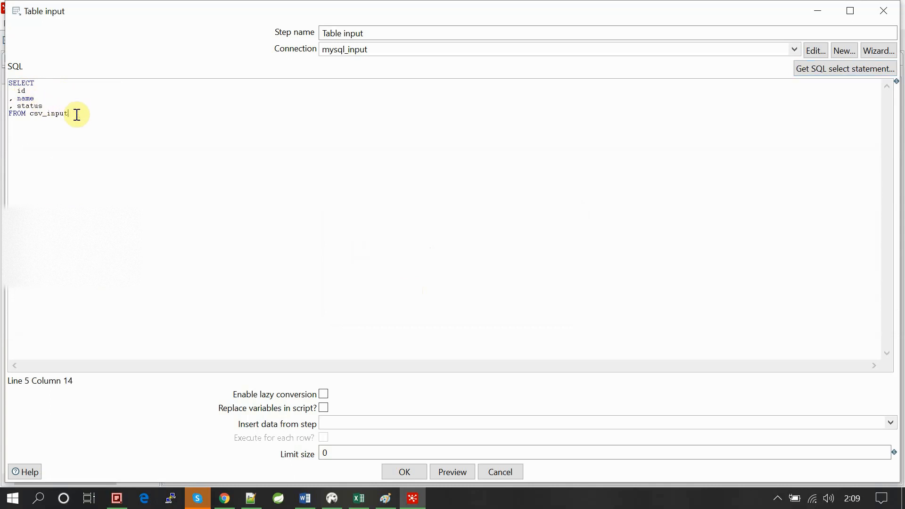
pyautogui.press('Return')
pyautogui.press('Return')
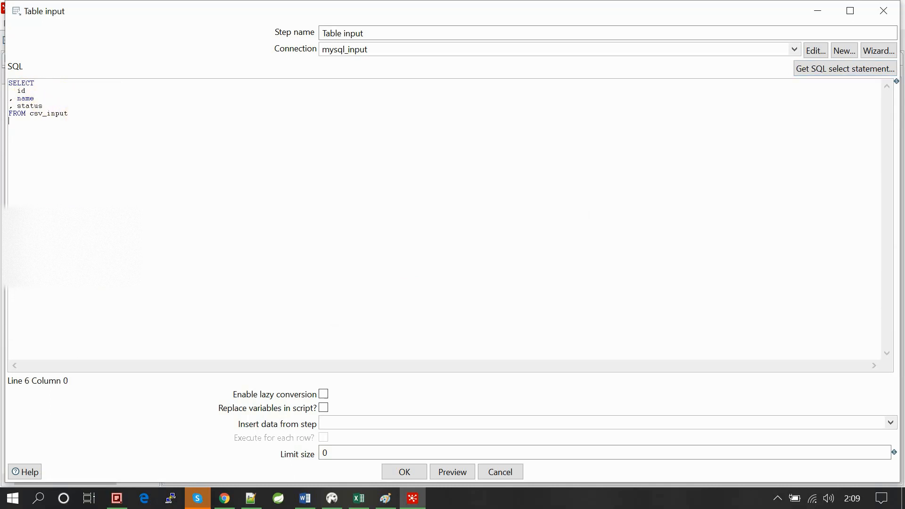
pyautogui.write('where id=1')
pyautogui.hotkey('alt', 'Tab')
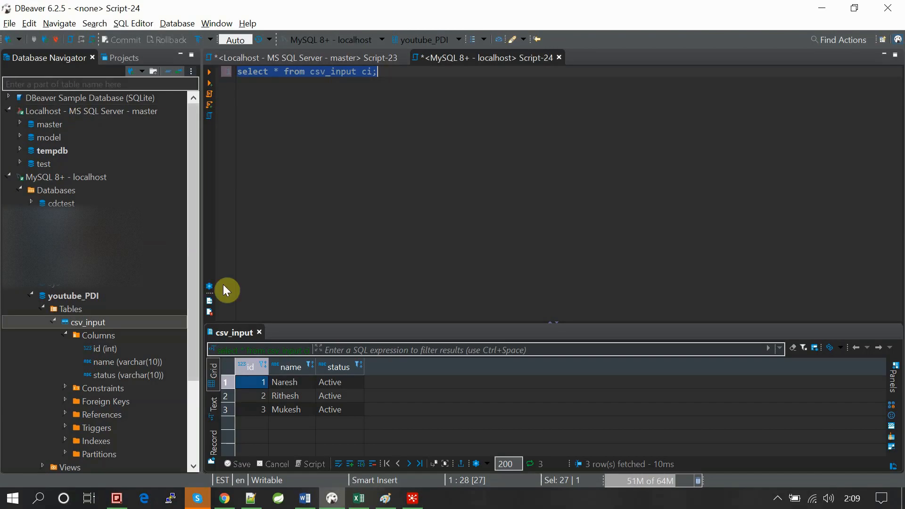
pyautogui.hotkey('alt', 'Tab')
pyautogui.hotkey('alt', 'Tab')
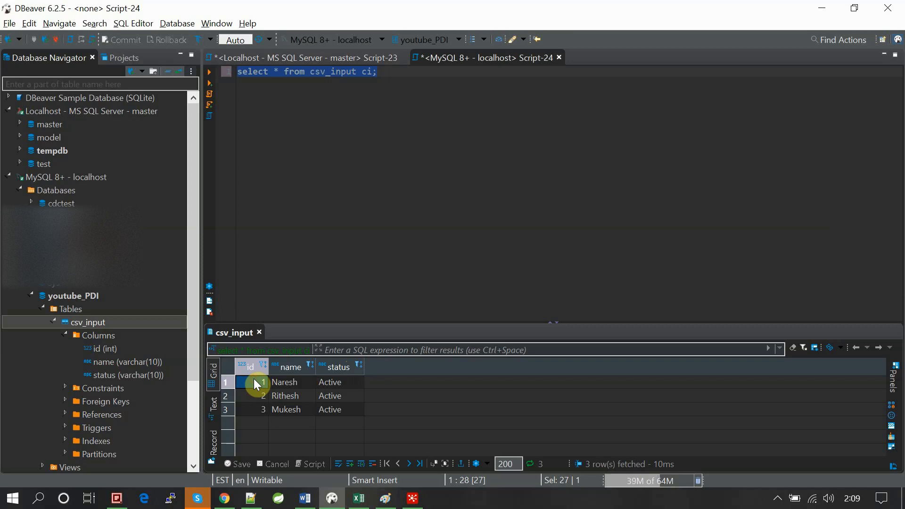
pyautogui.hotkey('alt', 'Tab')
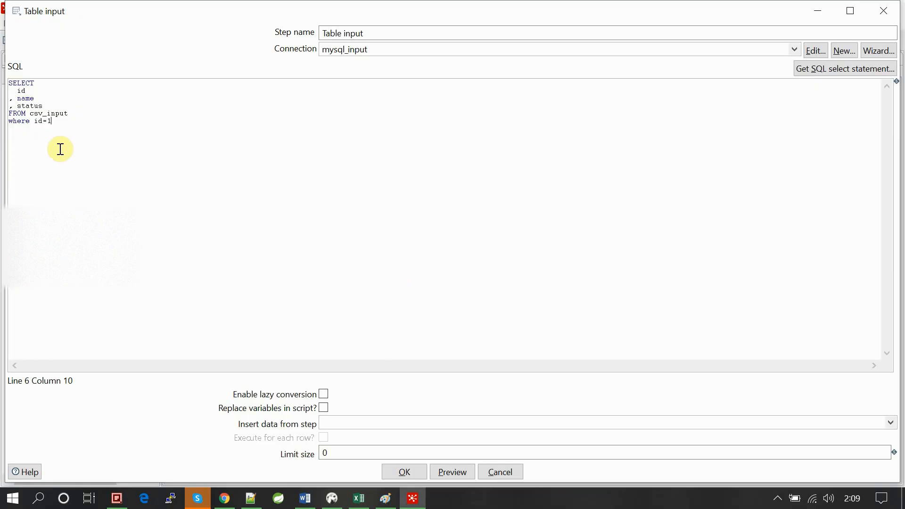
pyautogui.write(';')
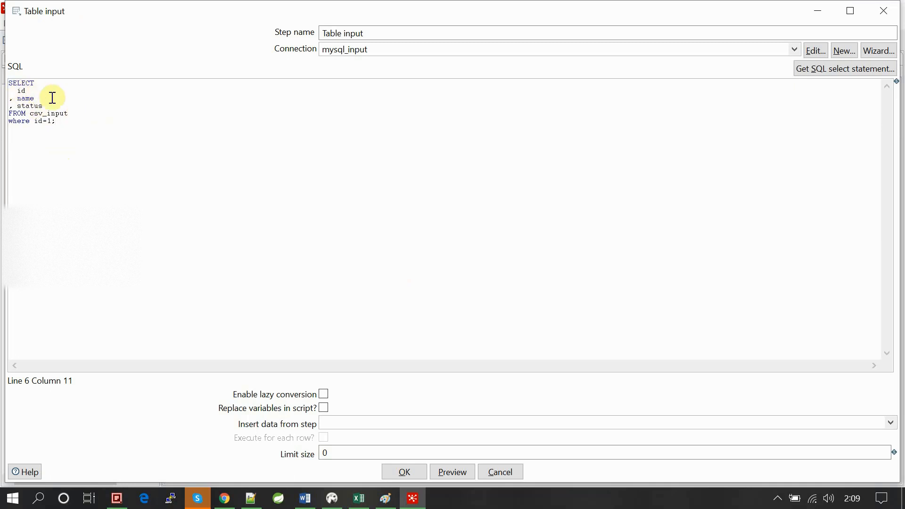
# - Replace the where filter with "join table as b" and give csv_input the alias "as a"
pyautogui.press('BackSpace')
pyautogui.press('BackSpace')
pyautogui.press('BackSpace')
pyautogui.press('BackSpace')
pyautogui.press('BackSpace')
pyautogui.press('BackSpace')
pyautogui.press('BackSpace')
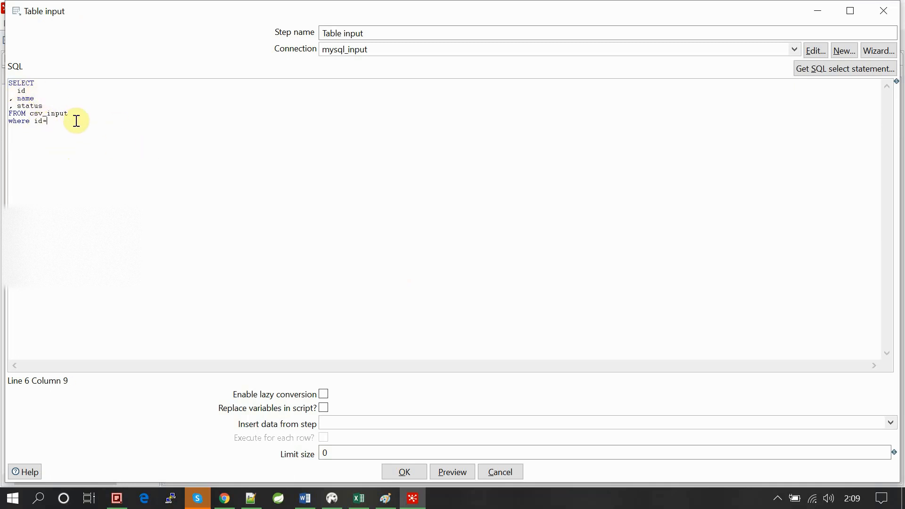
pyautogui.press('BackSpace')
pyautogui.press('BackSpace')
pyautogui.press('BackSpace')
pyautogui.press('BackSpace')
pyautogui.press('BackSpace')
pyautogui.write('join table q')
pyautogui.press('BackSpace')
pyautogui.write('as b')
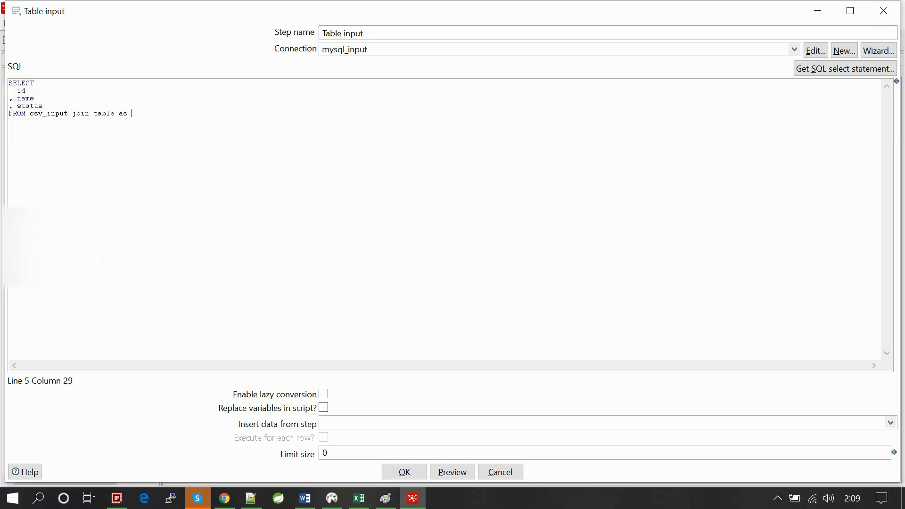
pyautogui.click(67, 114)
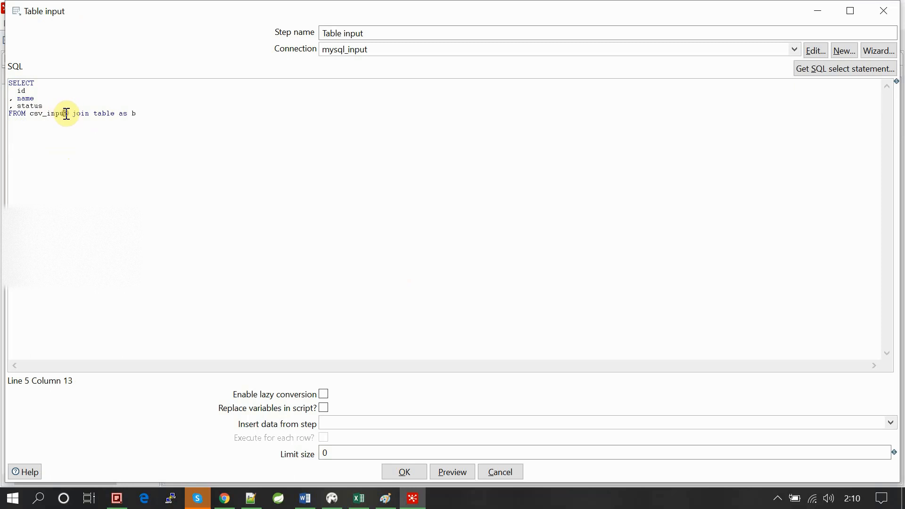
pyautogui.write('m')
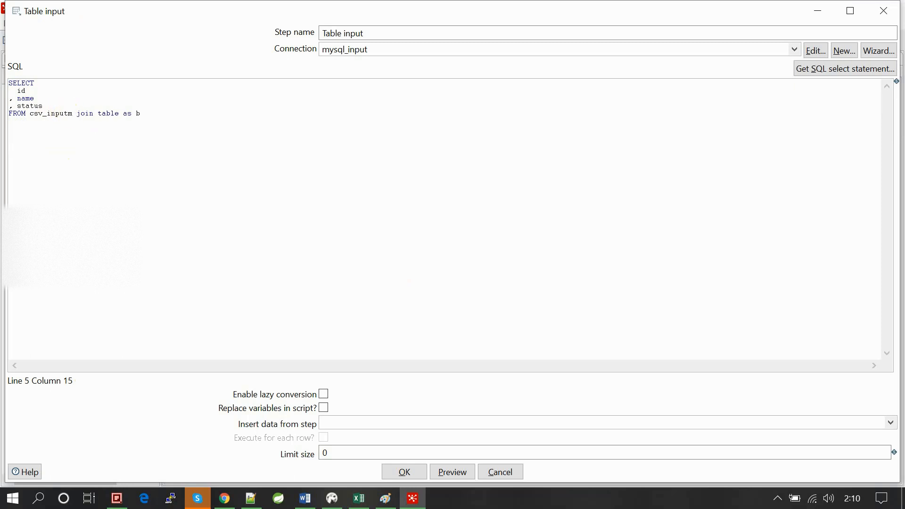
pyautogui.press('BackSpace')
pyautogui.write('a')
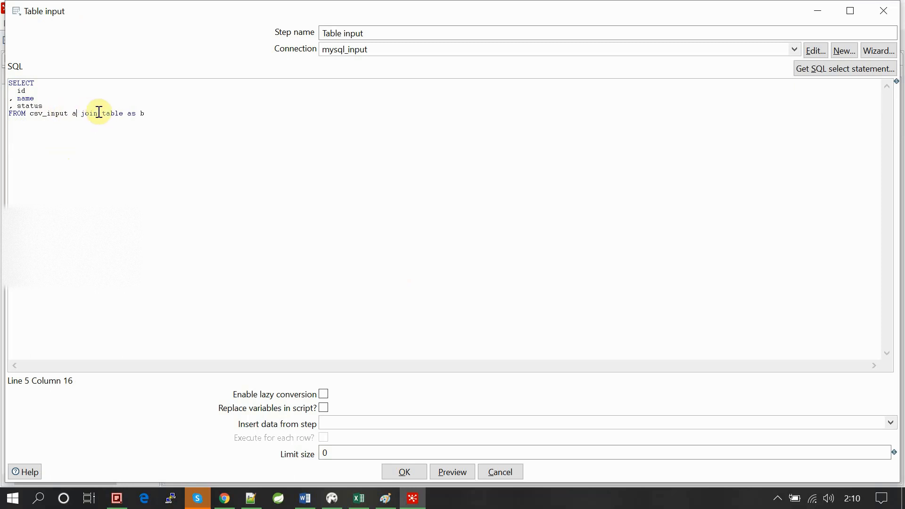
pyautogui.write('s a')
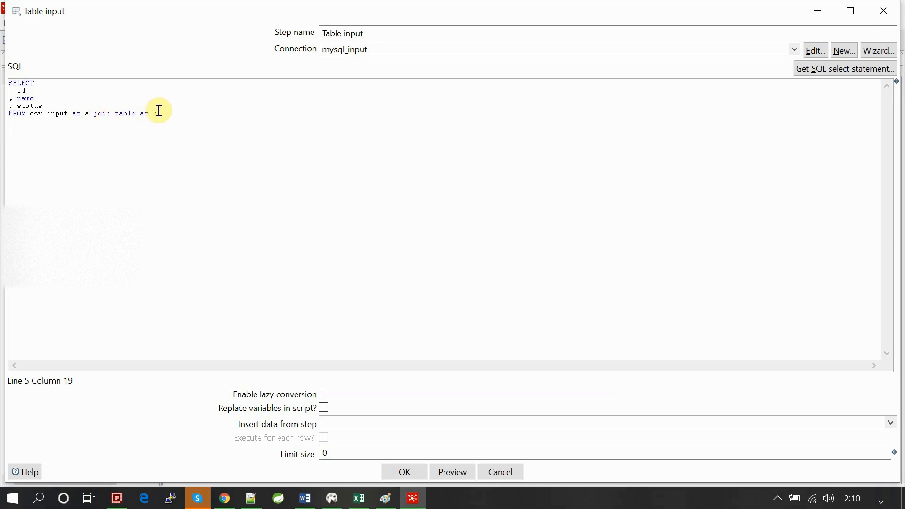
# - Complete the join with the condition "on a.id=b.id" and rename the joined table to table2
pyautogui.click(166, 109)
pyautogui.write('on a.id=b.id')
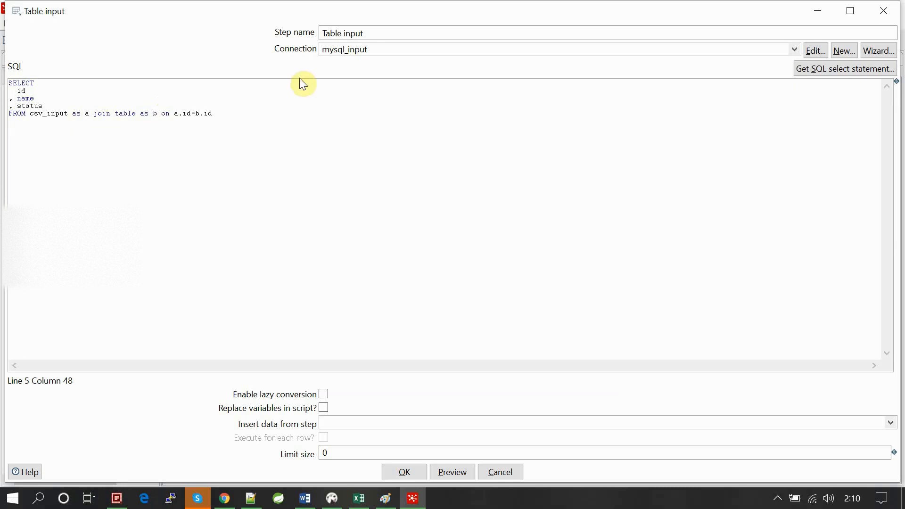
pyautogui.click(137, 115)
pyautogui.write('2')
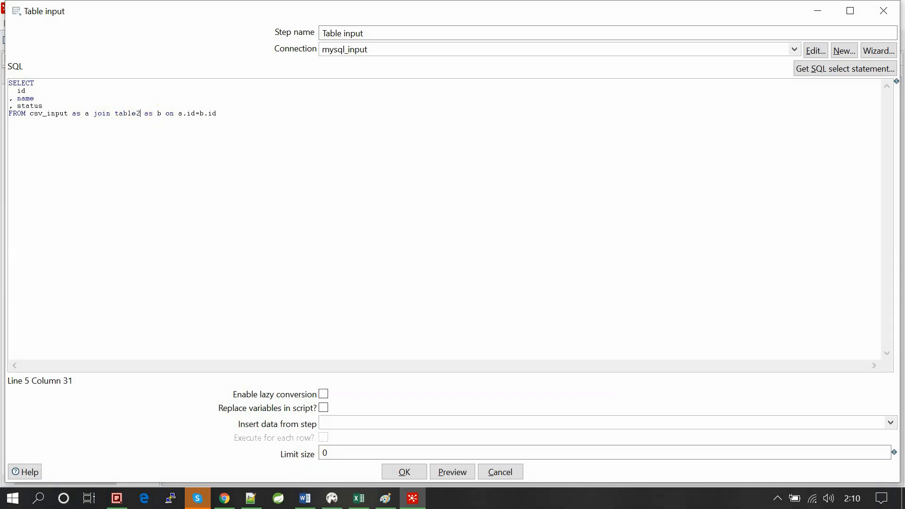
pyautogui.click(231, 133)
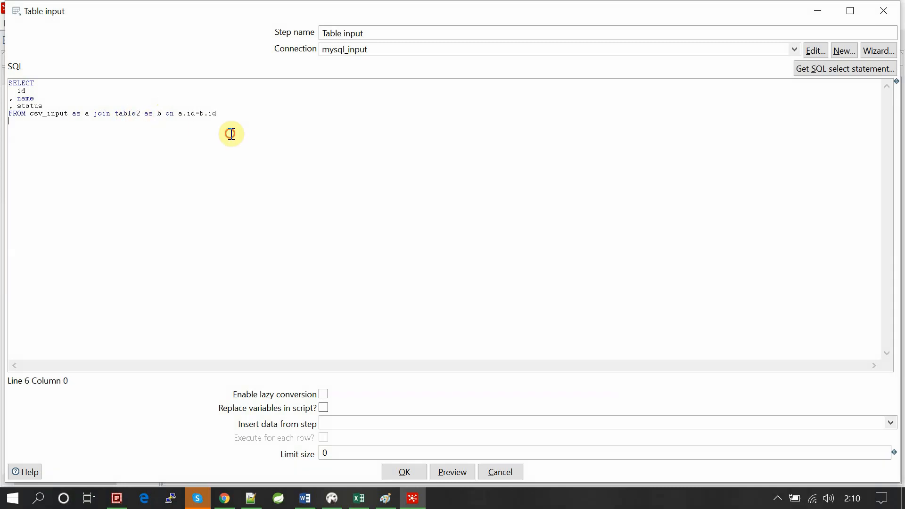
pyautogui.click(127, 115)
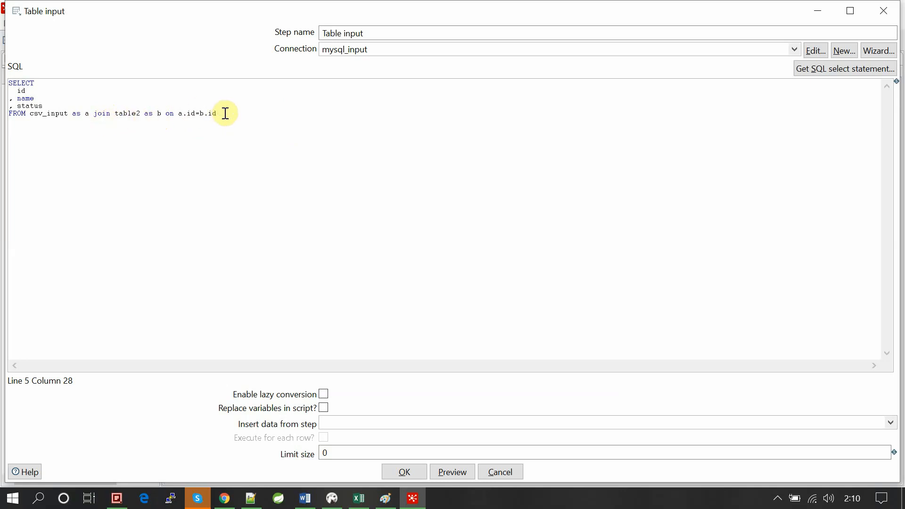
# - Add the filter "where a.id=1;" on a new line below the join
pyautogui.click(275, 115)
pyautogui.press('Return')
pyautogui.write('where ')
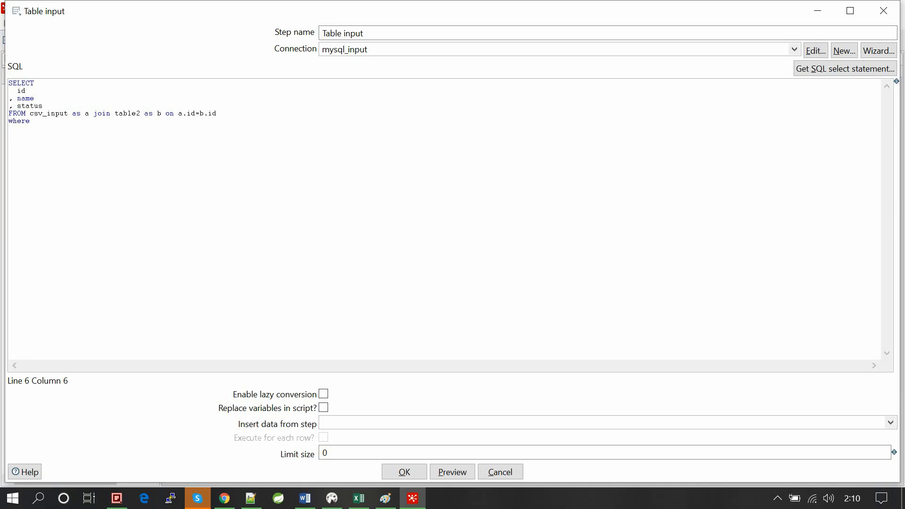
pyautogui.write('a.id=1;')
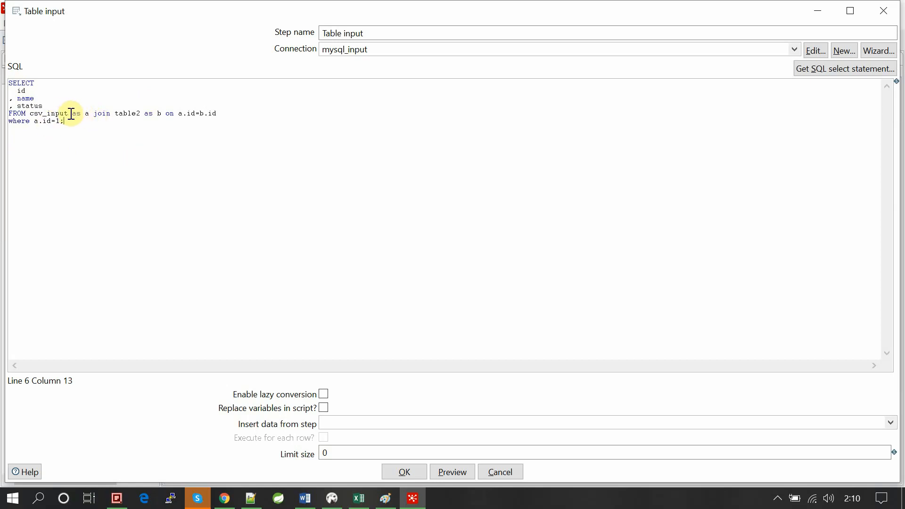
# - Delete the join and filter so the query ends with "FROM csv_input;" and accept the Table input settings
pyautogui.moveTo(72, 114); pyautogui.dragTo(91, 125)
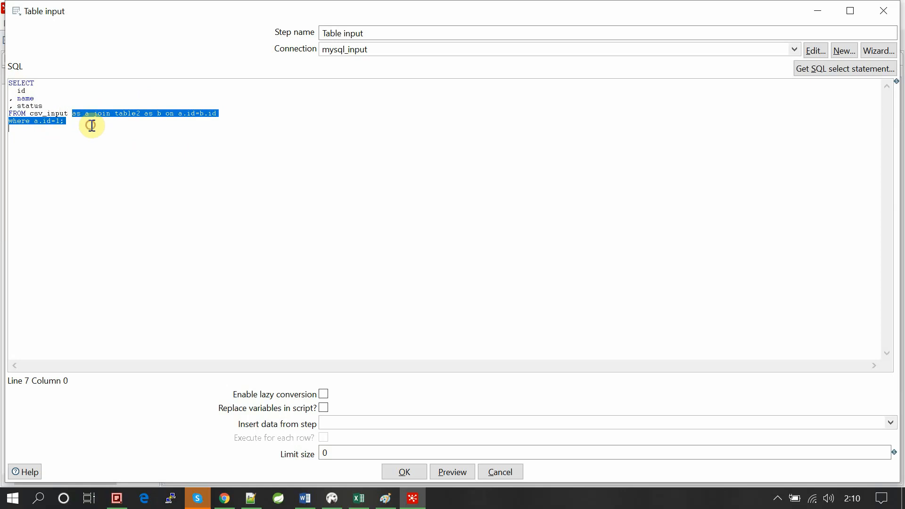
pyautogui.press('Delete')
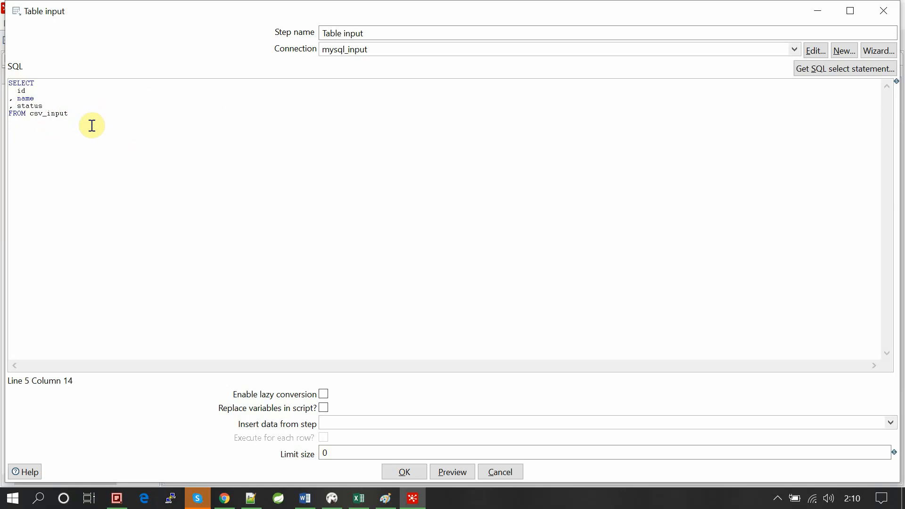
pyautogui.write(';')
pyautogui.click(265, 217)
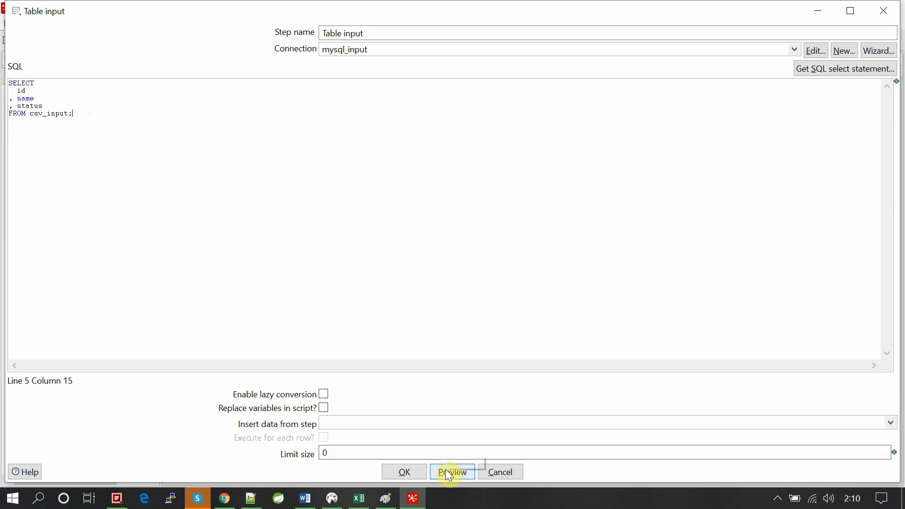
pyautogui.click(420, 473)
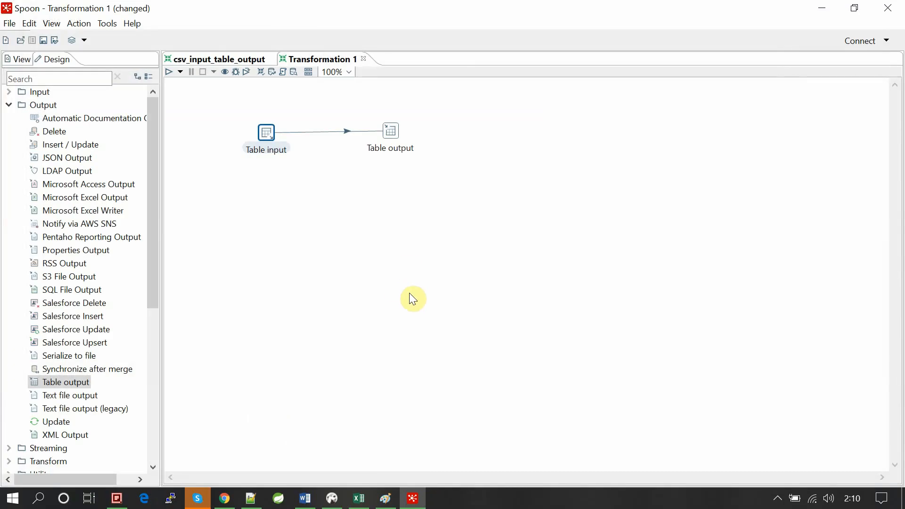
# - Save the transformation as table_input_table_output in the trans_jobs folder
pyautogui.hotkey('ctrl', 's')
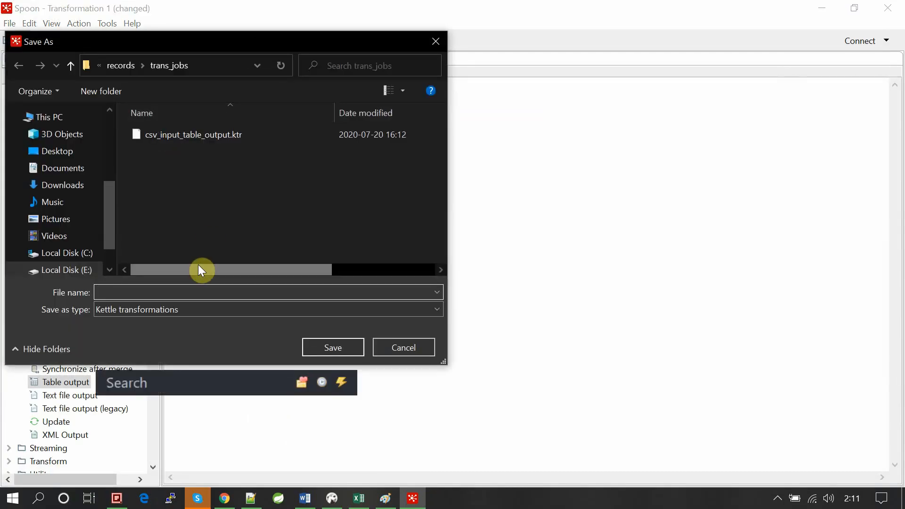
pyautogui.write('yable_input')
pyautogui.press('BackSpace')
pyautogui.press('BackSpace')
pyautogui.press('BackSpace')
pyautogui.press('BackSpace')
pyautogui.press('BackSpace')
pyautogui.press('BackSpace')
pyautogui.press('BackSpace')
pyautogui.press('BackSpace')
pyautogui.press('BackSpace')
pyautogui.press('BackSpace')
pyautogui.press('BackSpace')
pyautogui.write('table_input_table_output')
pyautogui.press('Return')
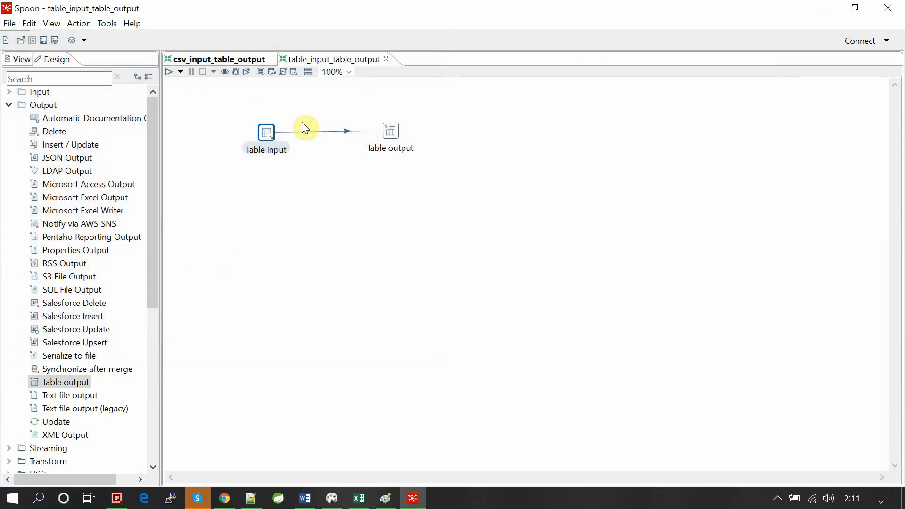
# - Examine the mysql_input connection settings from the Table output step, closing both dialogs without changes
pyautogui.moveTo(238, 109); pyautogui.dragTo(314, 174)
pyautogui.doubleClick(394, 127)
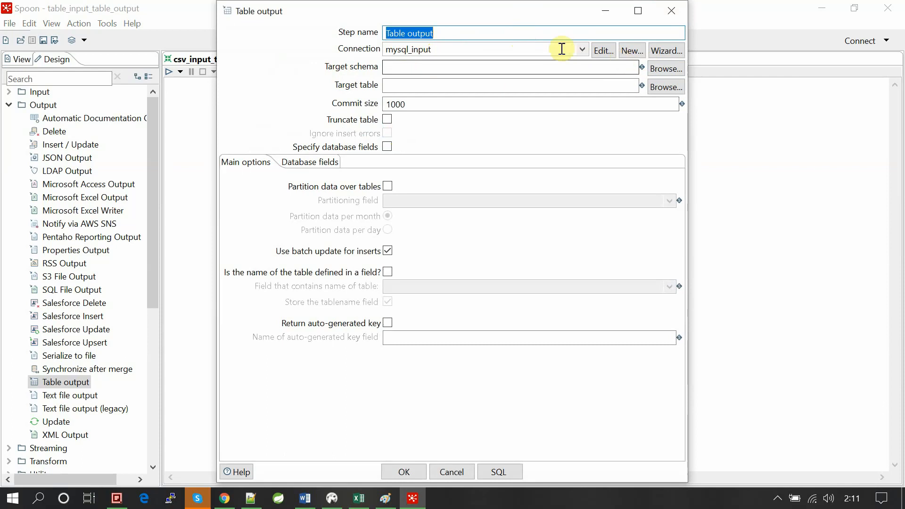
pyautogui.click(610, 49)
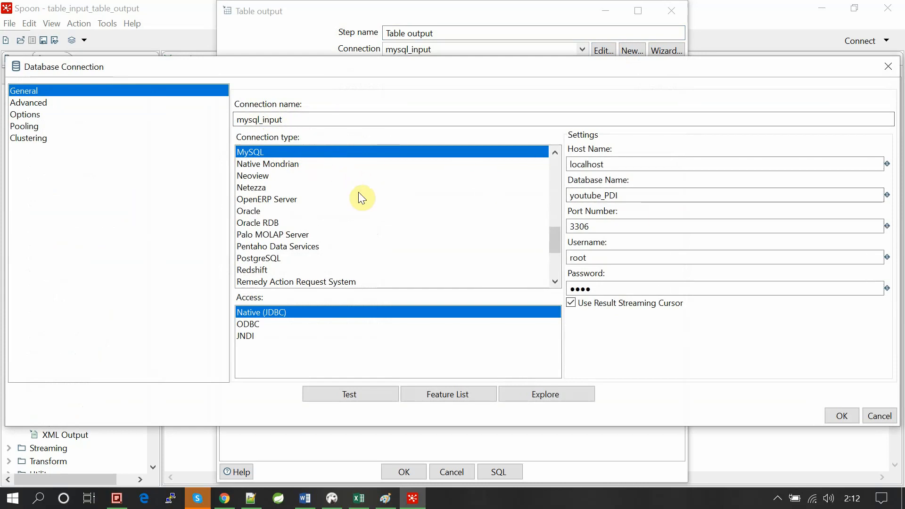
pyautogui.click(882, 72)
pyautogui.click(672, 10)
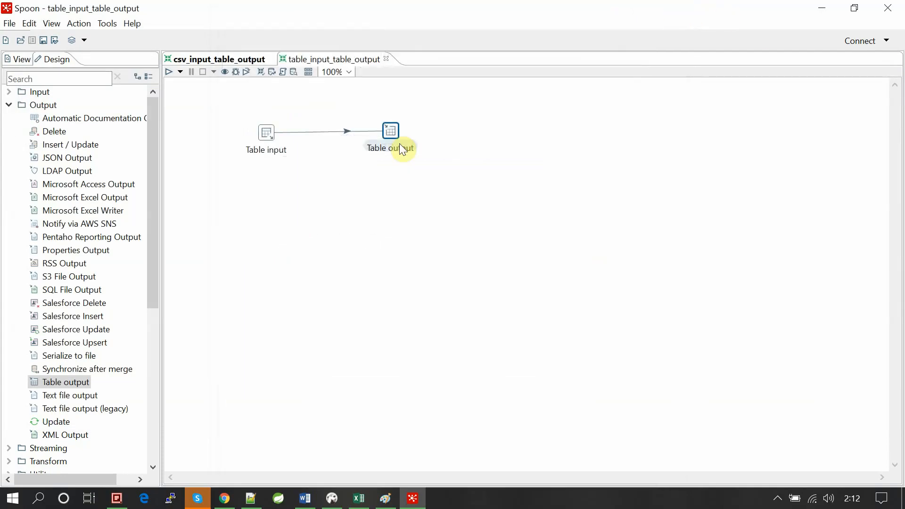
# - Start a new database connection from the Table output step and set its connection type to MS SQL Server
pyautogui.click(266, 133)
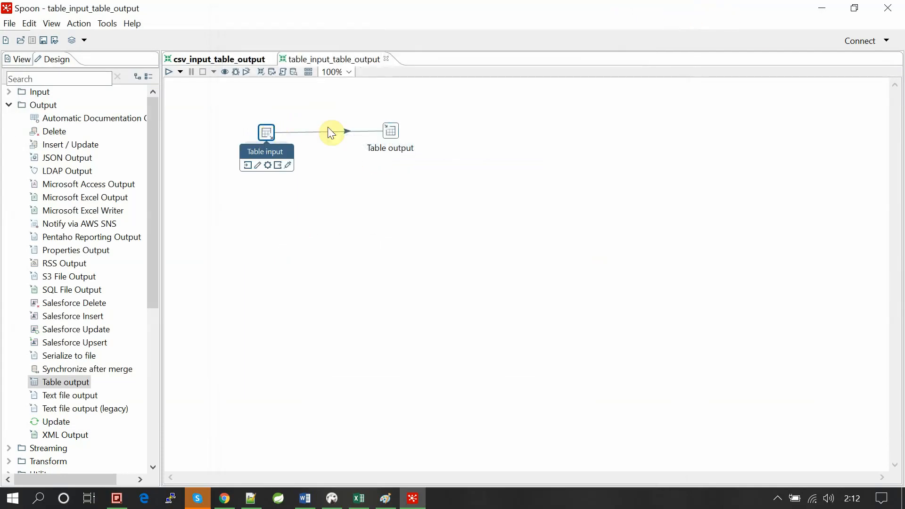
pyautogui.doubleClick(389, 132)
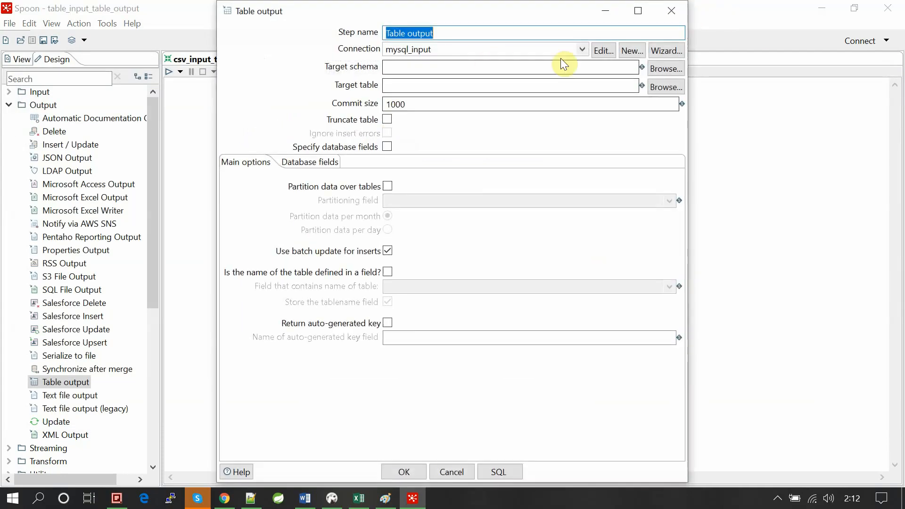
pyautogui.click(632, 55)
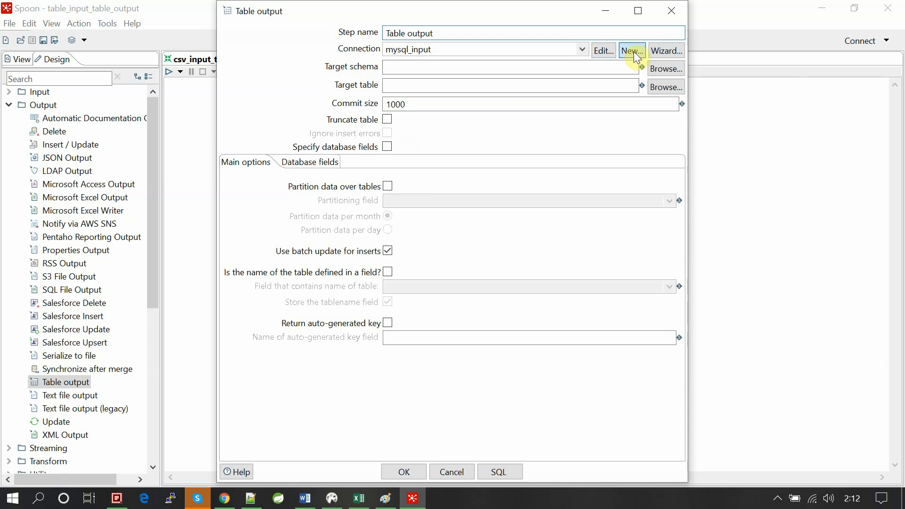
pyautogui.scroll(1, 412, 225)
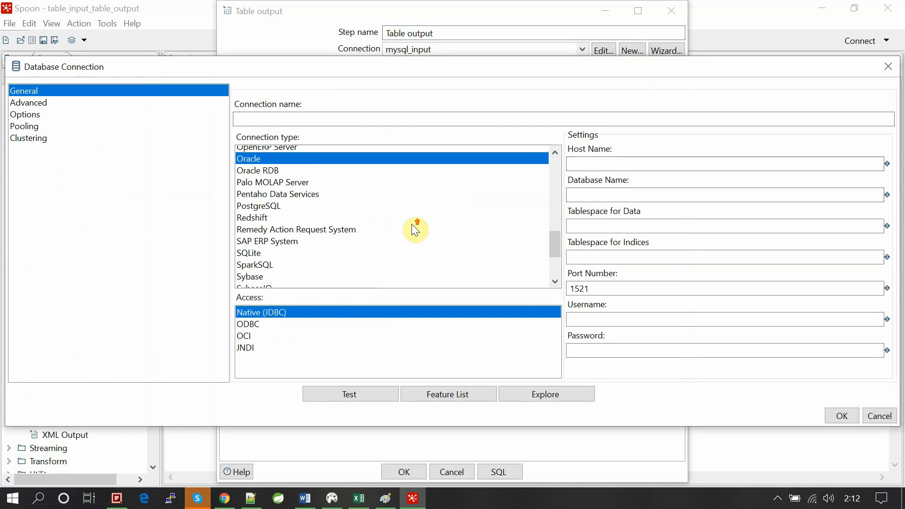
pyautogui.scroll(5, 412, 224)
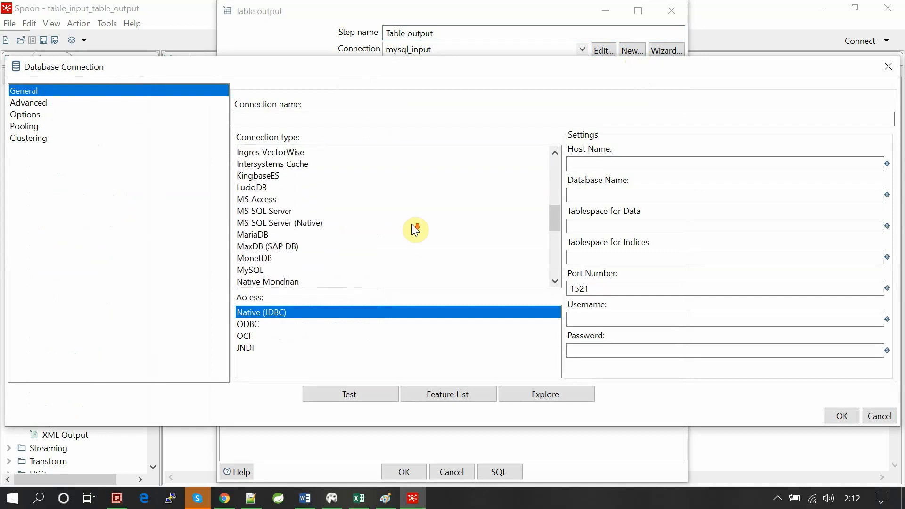
pyautogui.click(264, 210)
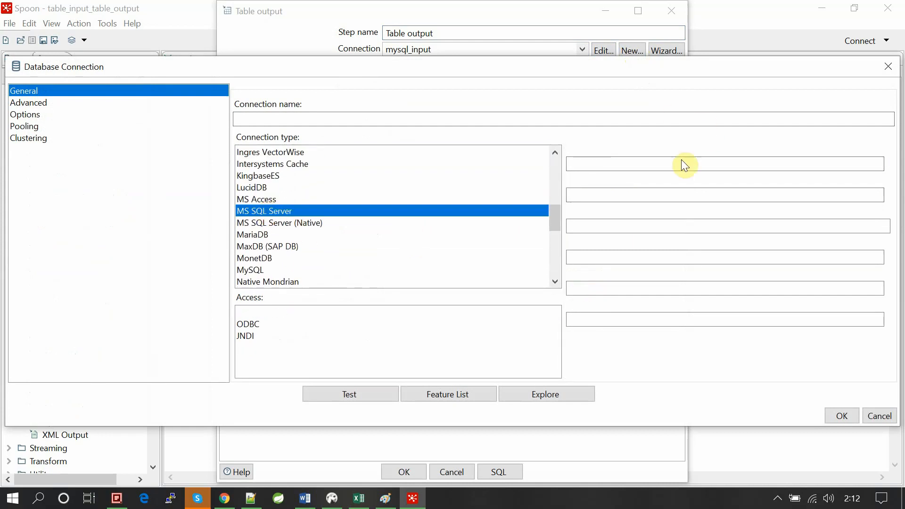
# - Set the connection's host name to localhost and its database name to tempdb
pyautogui.click(656, 160)
pyautogui.write('local')
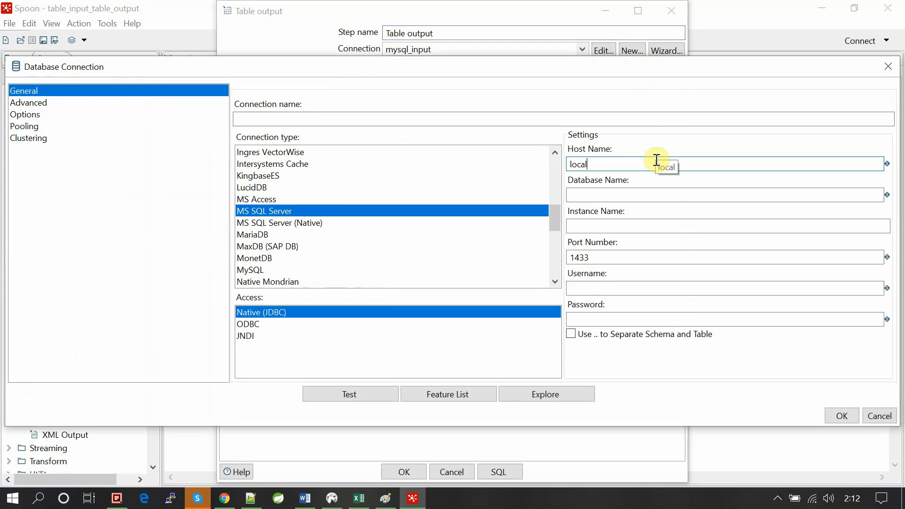
pyautogui.write('host')
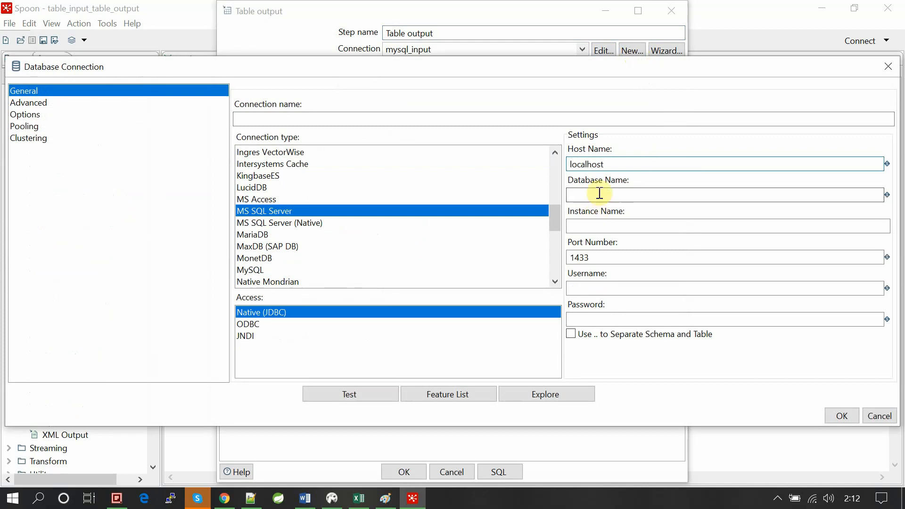
pyautogui.click(599, 193)
pyautogui.write('temp')
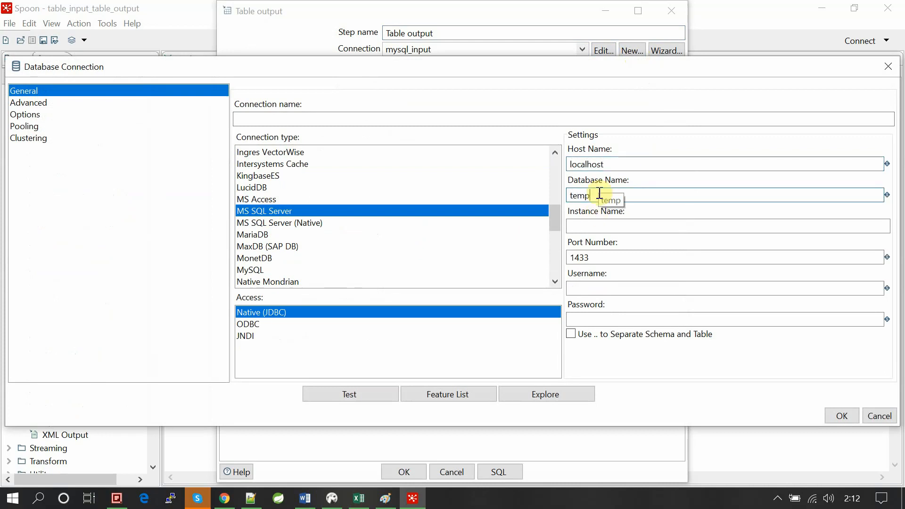
pyautogui.write('db')
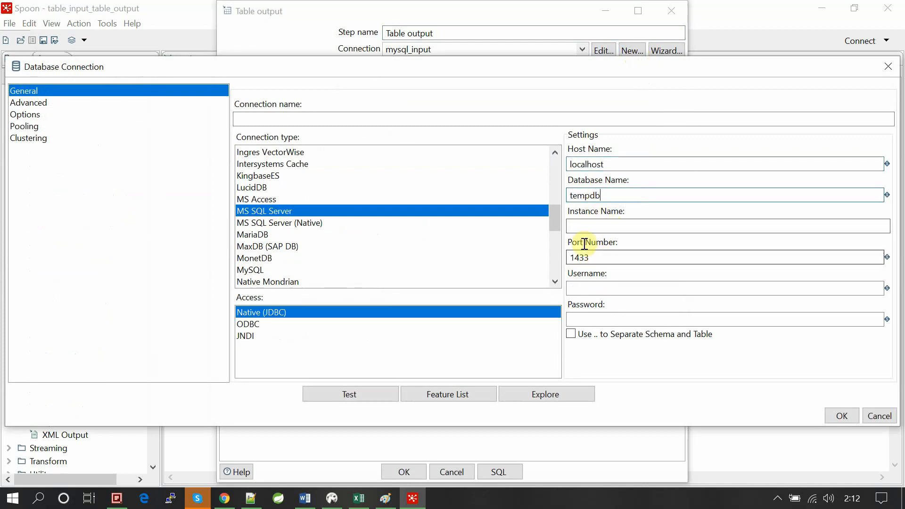
# - Enter the SQL Server username and password for the connection
pyautogui.click(592, 289)
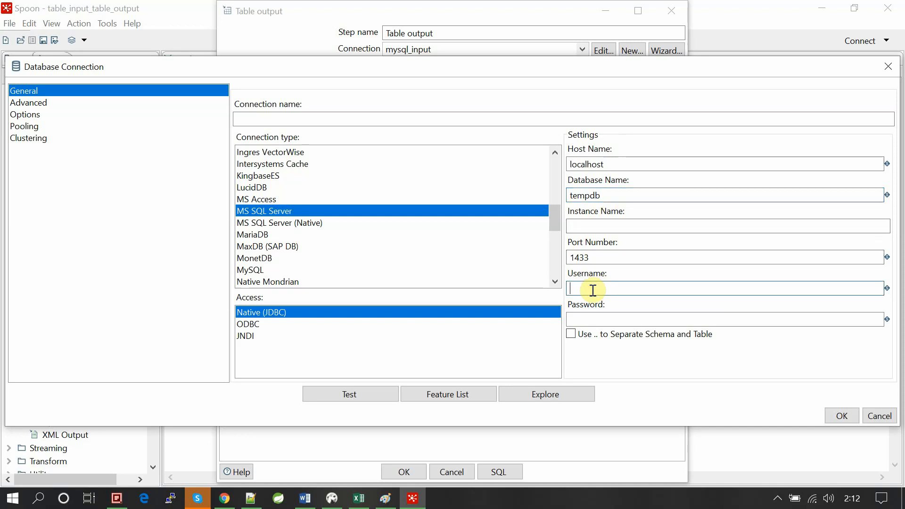
pyautogui.write('test')
pyautogui.press('Tab')
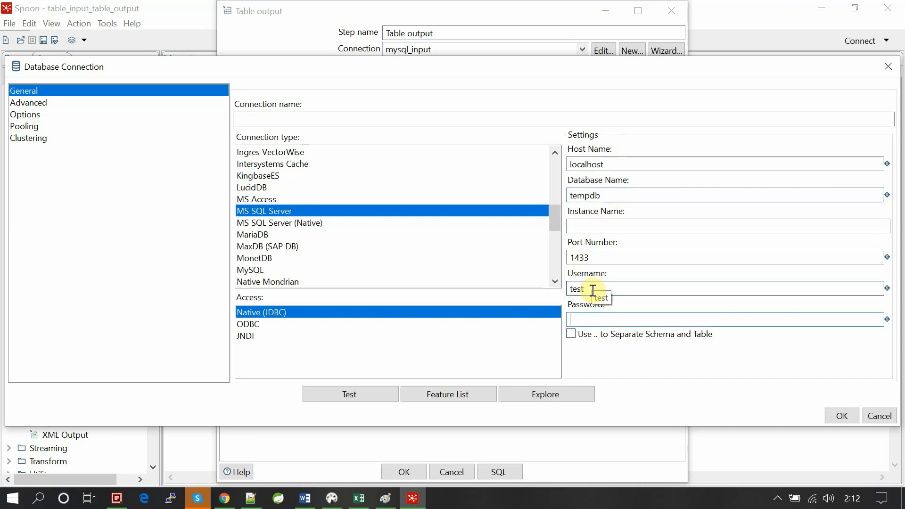
pyautogui.write('test')
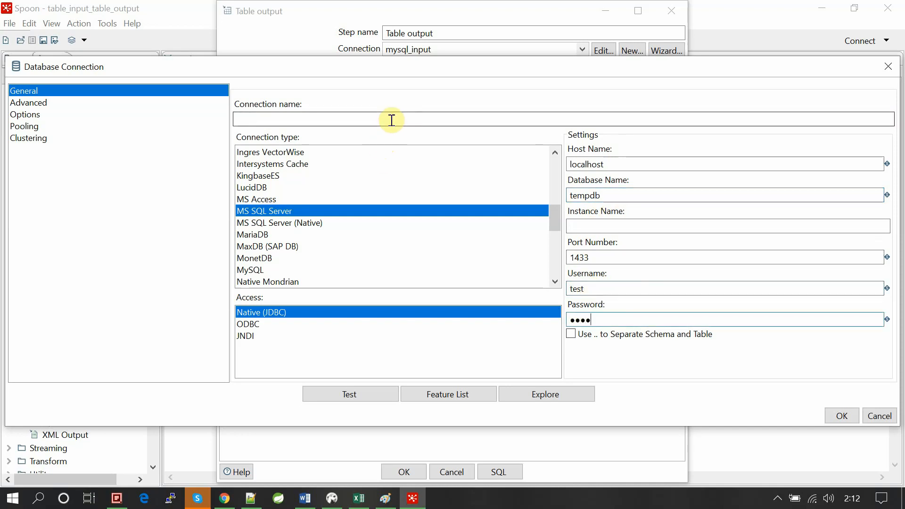
# - Name the connection mssql_table_output and test it
pyautogui.click(391, 120)
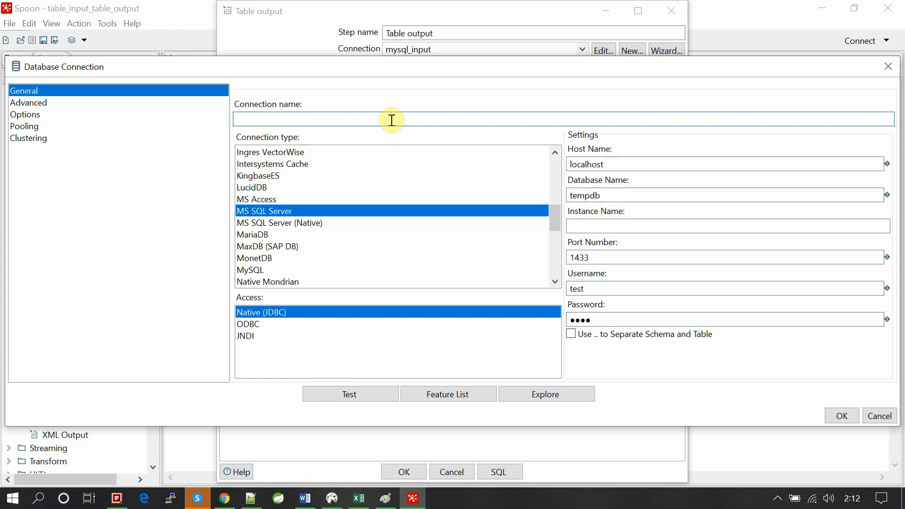
pyautogui.write('s')
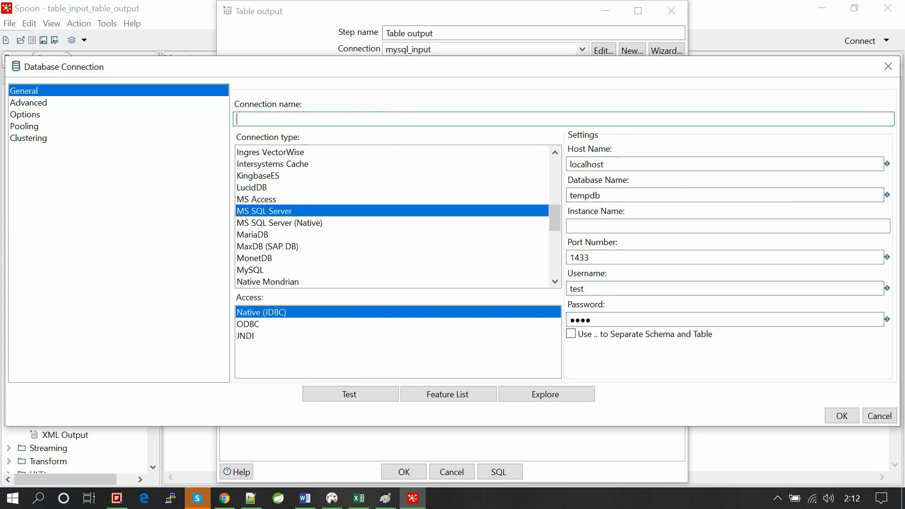
pyautogui.write('mssql_table_output')
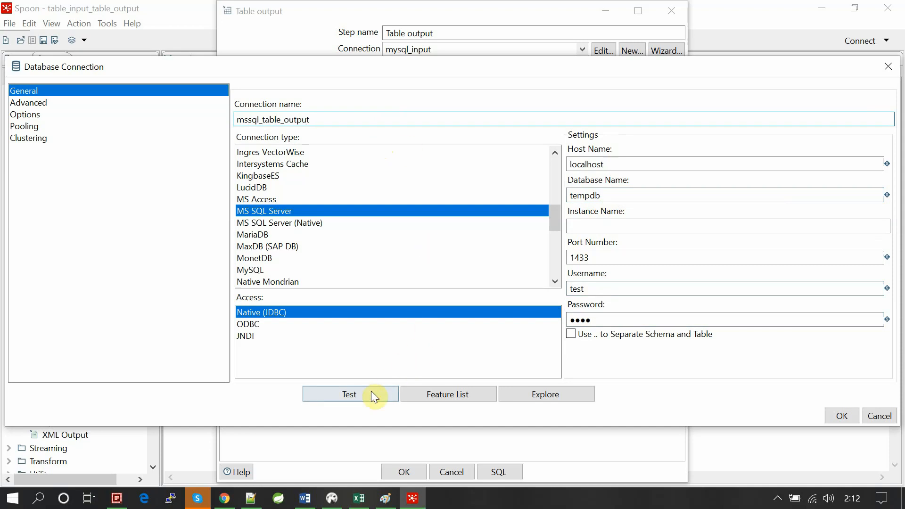
pyautogui.click(371, 392)
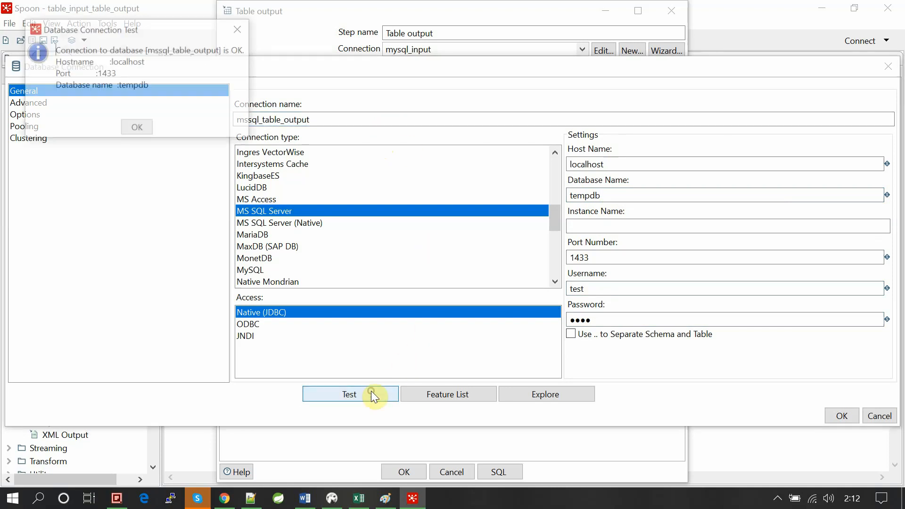
pyautogui.click(140, 129)
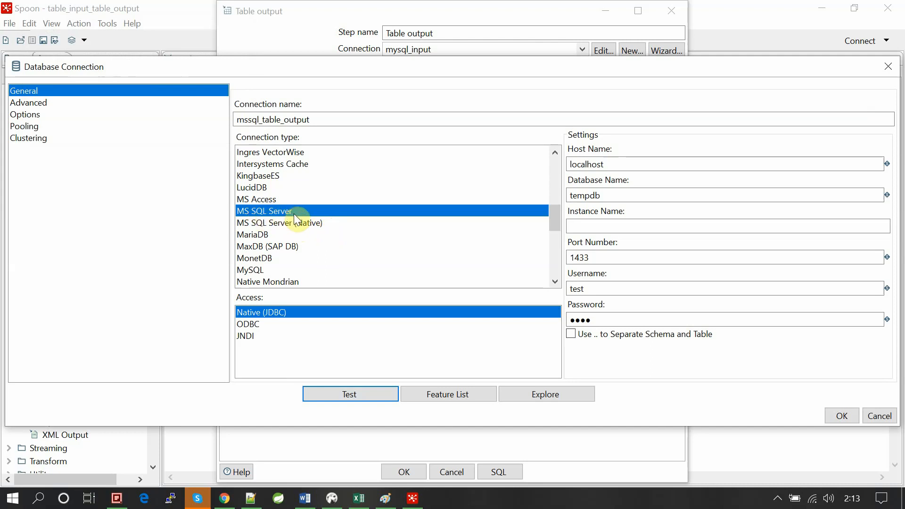
# - Retest the connection with MS SQL Server as its type and accept it for the Table output step
pyautogui.click(269, 225)
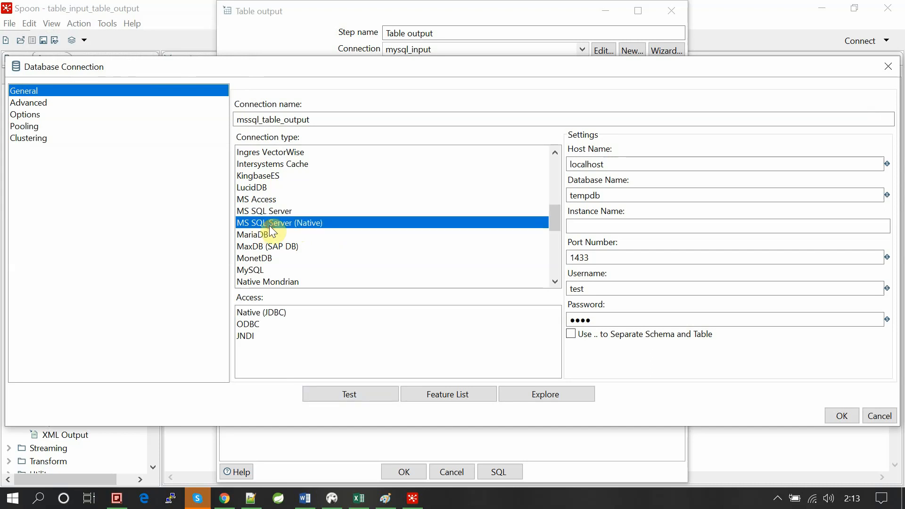
pyautogui.click(268, 212)
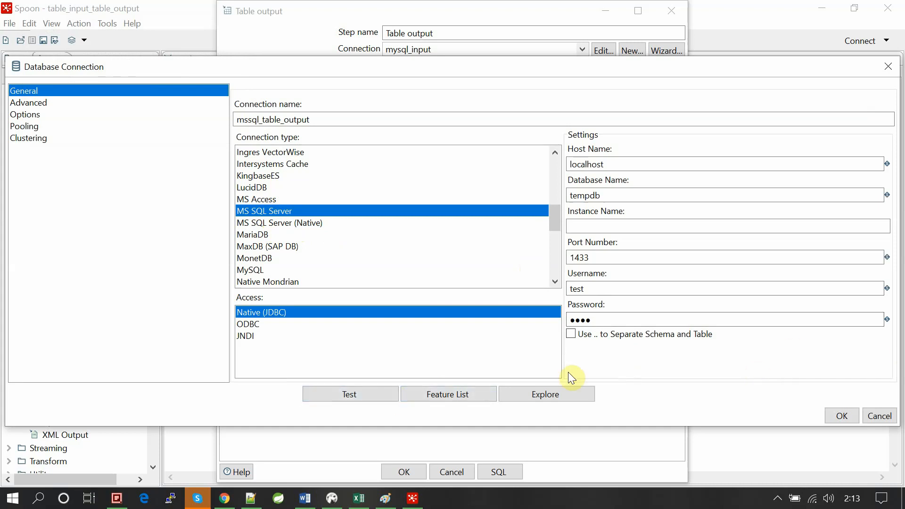
pyautogui.click(369, 397)
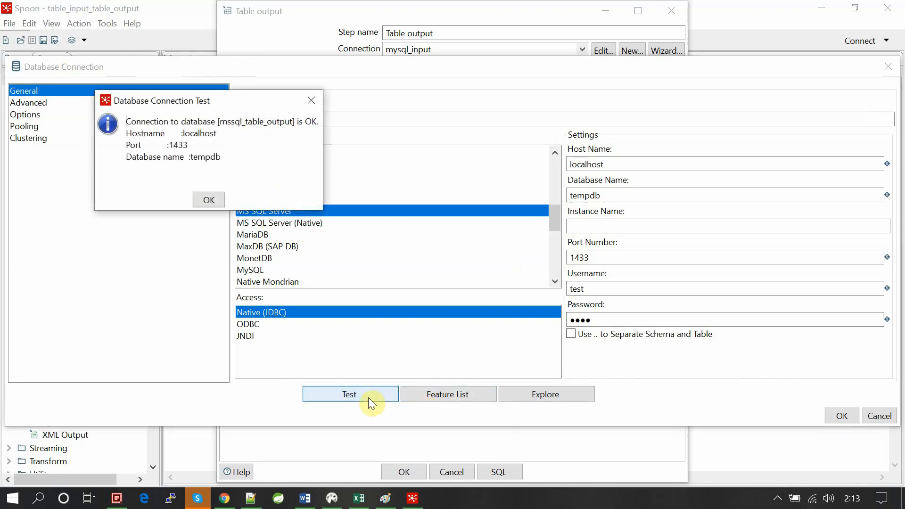
pyautogui.moveTo(321, 121); pyautogui.dragTo(257, 121)
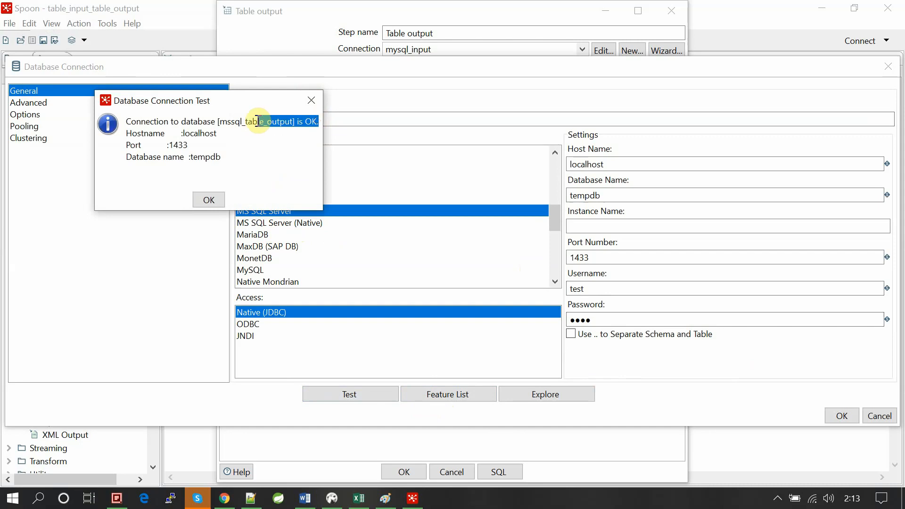
pyautogui.click(208, 200)
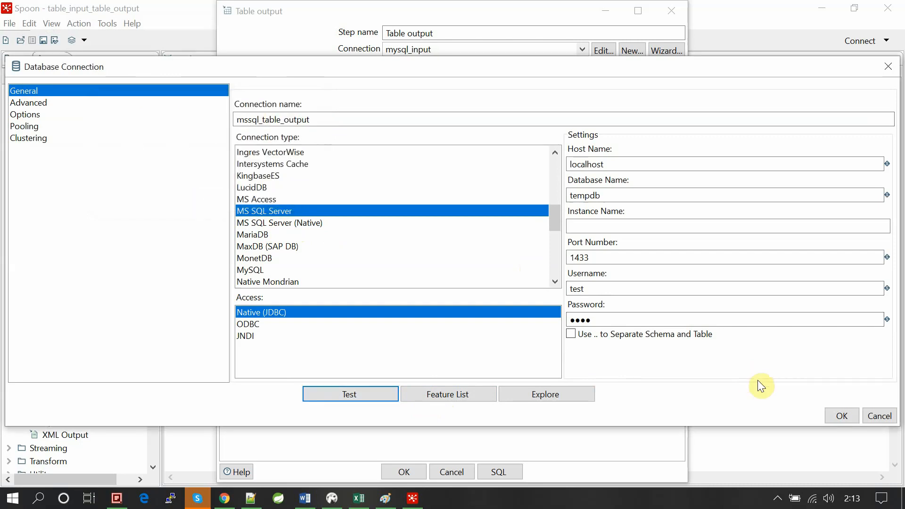
pyautogui.click(837, 415)
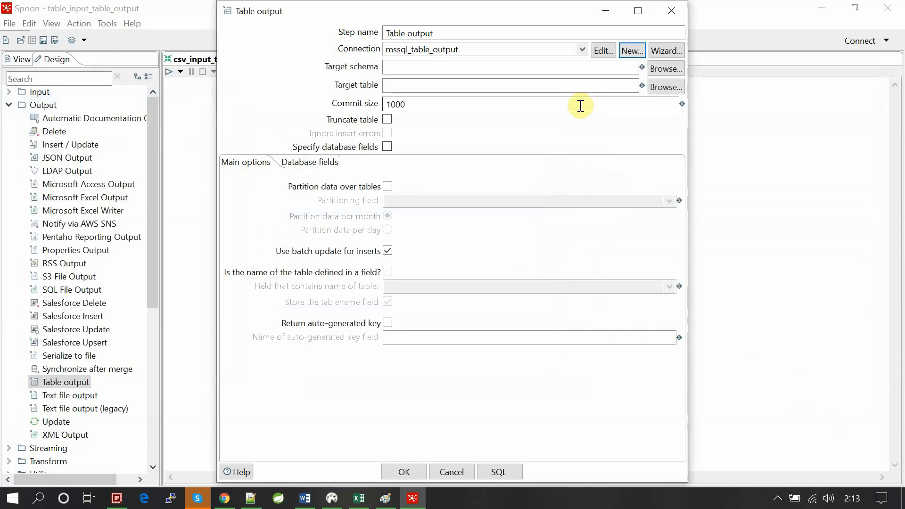
# - List the available target schemas, and in DBeaver locate table_input under the dbo schema of the SQL Server tempdb database
pyautogui.click(301, 61)
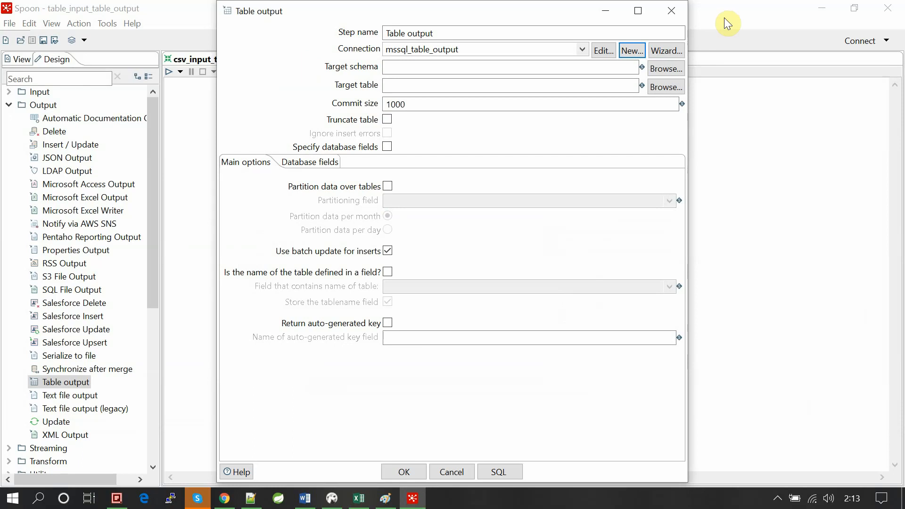
pyautogui.click(668, 75)
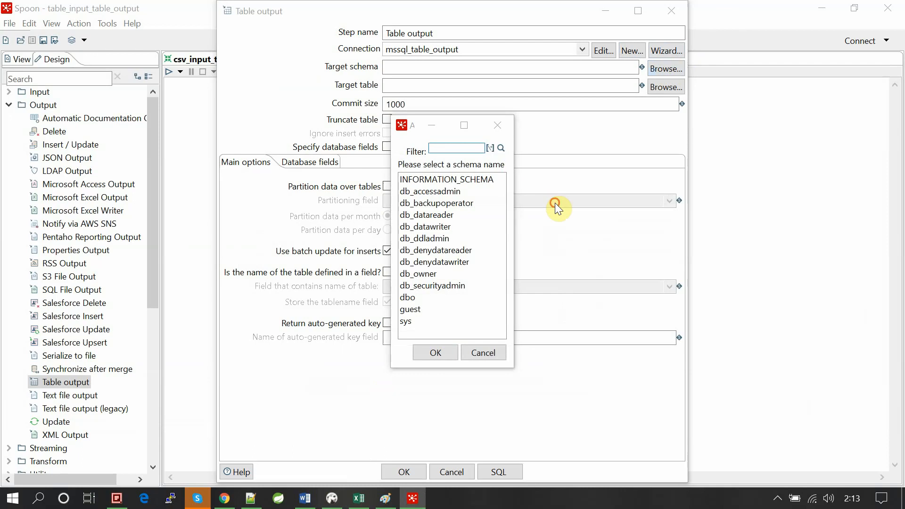
pyautogui.click(332, 498)
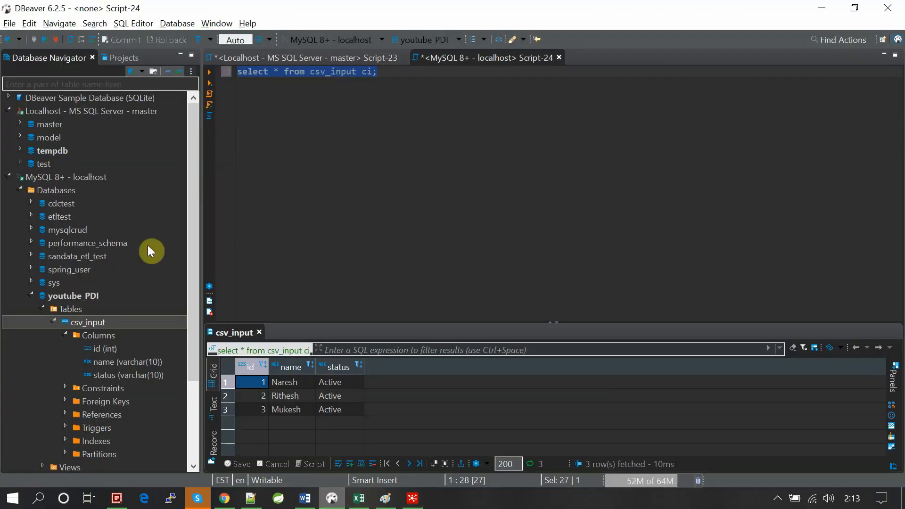
pyautogui.click(7, 176)
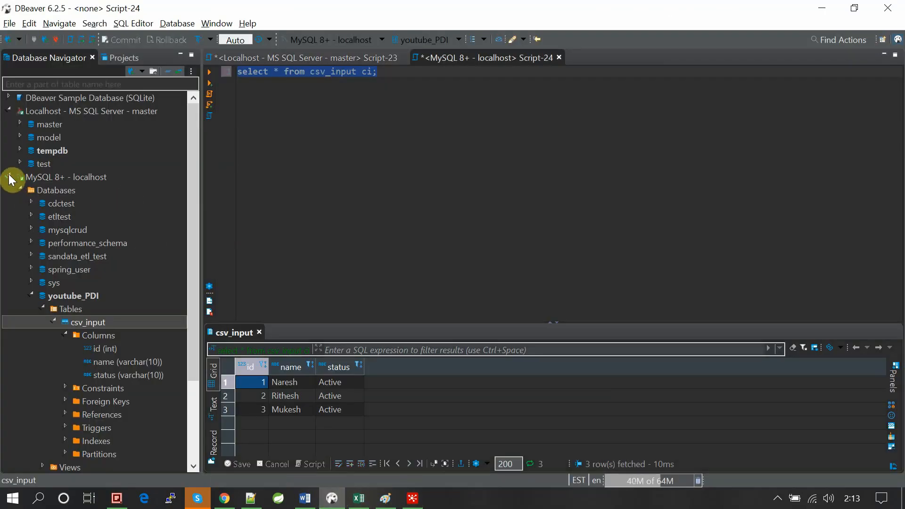
pyautogui.click(9, 177)
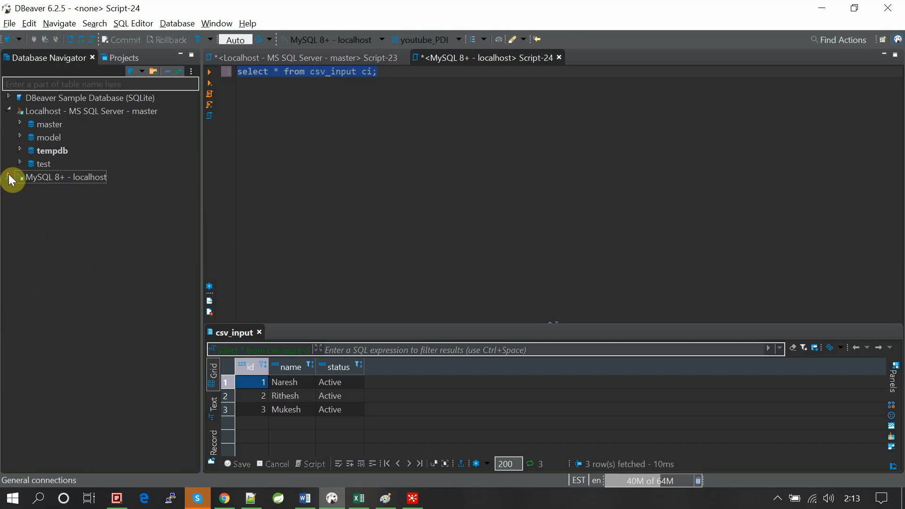
pyautogui.click(20, 152)
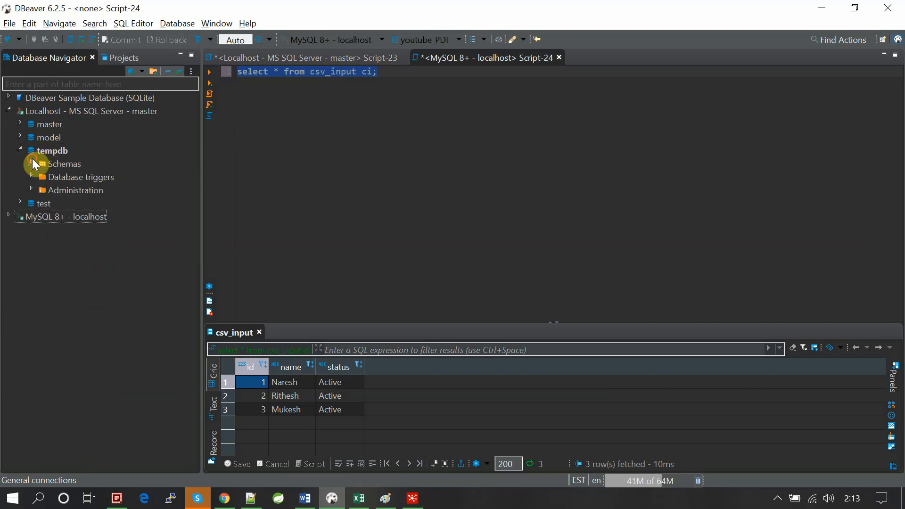
pyautogui.click(32, 163)
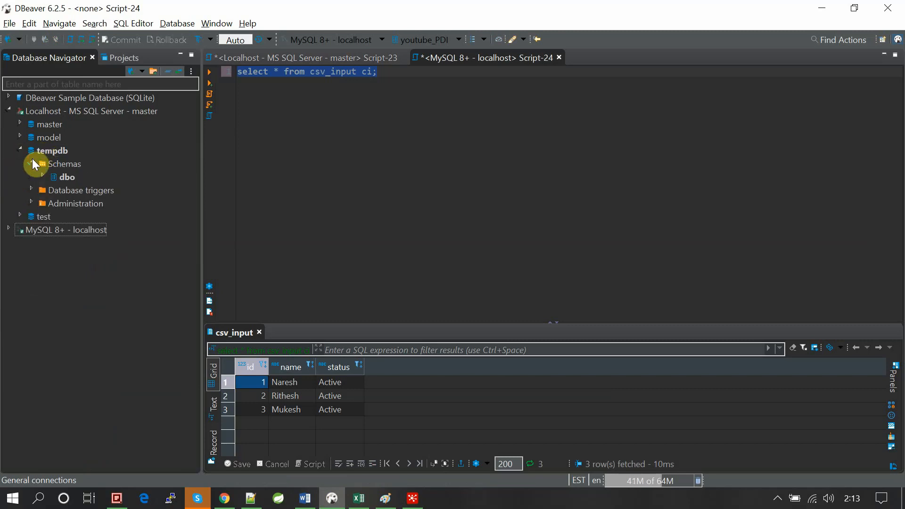
pyautogui.click(55, 179)
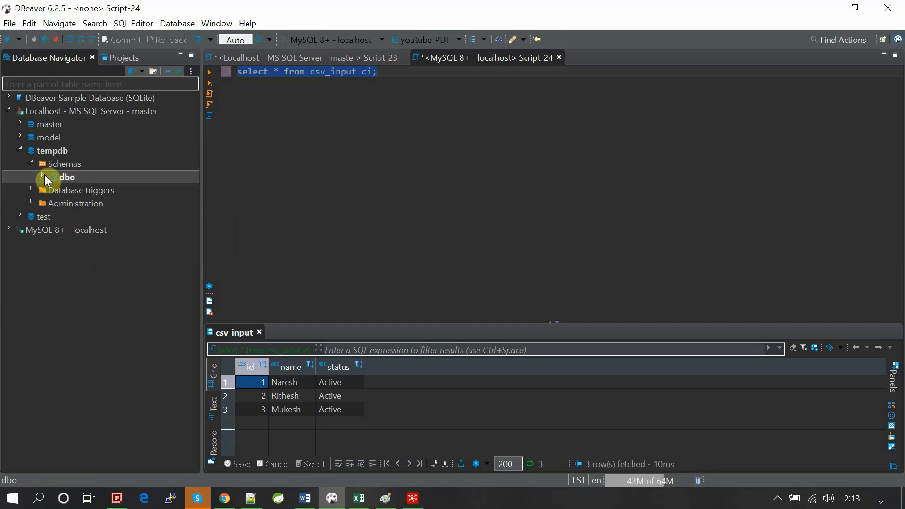
pyautogui.click(44, 174)
pyautogui.click(104, 203)
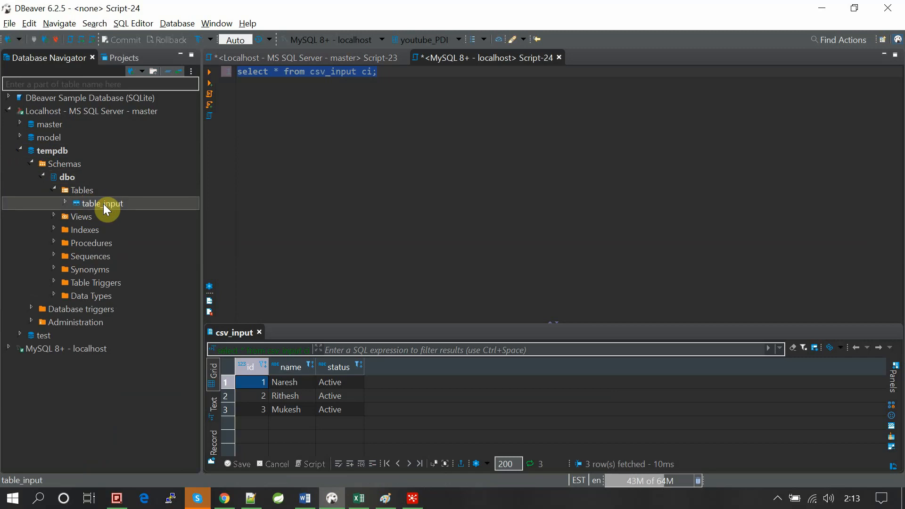
# - Switch back to Spoon and close the schema list without choosing a schema
pyautogui.click(412, 499)
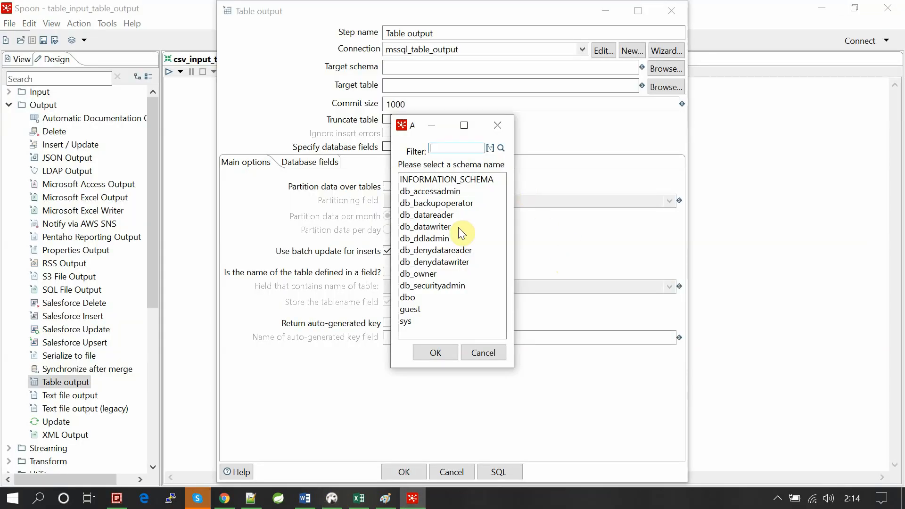
pyautogui.click(497, 125)
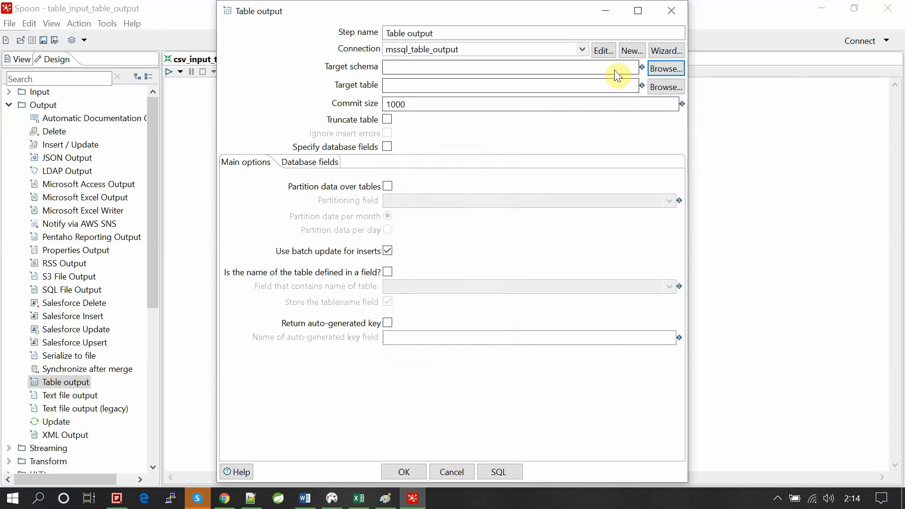
# - Set the Table output step's target schema to dbo and its target table to table_input
pyautogui.click(673, 70)
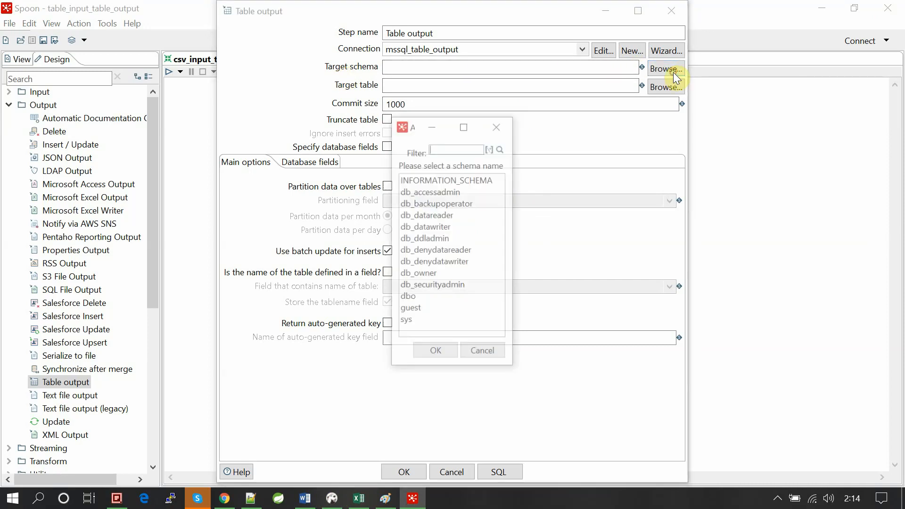
pyautogui.doubleClick(408, 298)
pyautogui.click(652, 89)
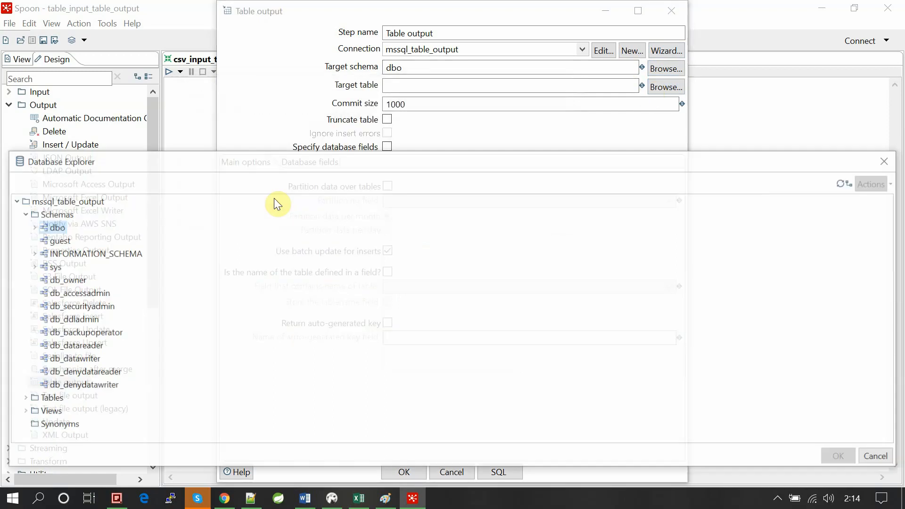
pyautogui.click(31, 226)
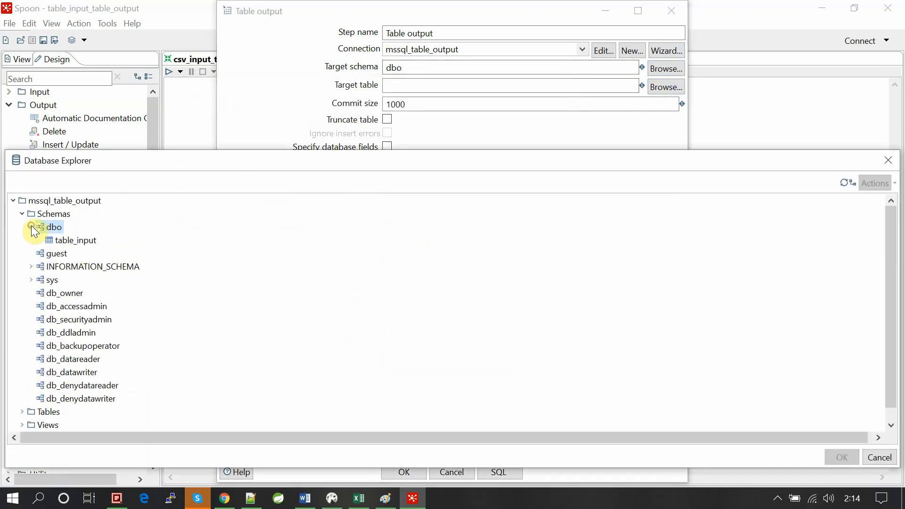
pyautogui.doubleClick(70, 240)
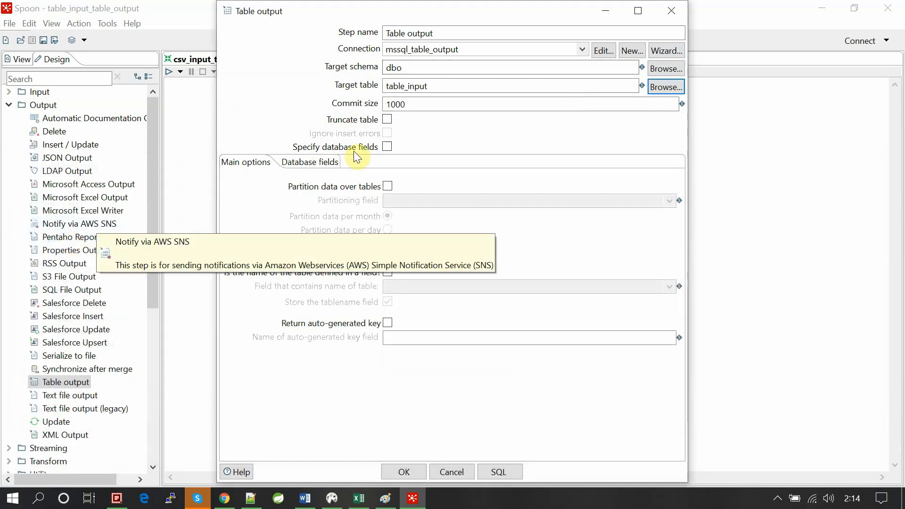
# - Enable Specify database fields and load the id, name and status fields into the fields to insert
pyautogui.click(322, 164)
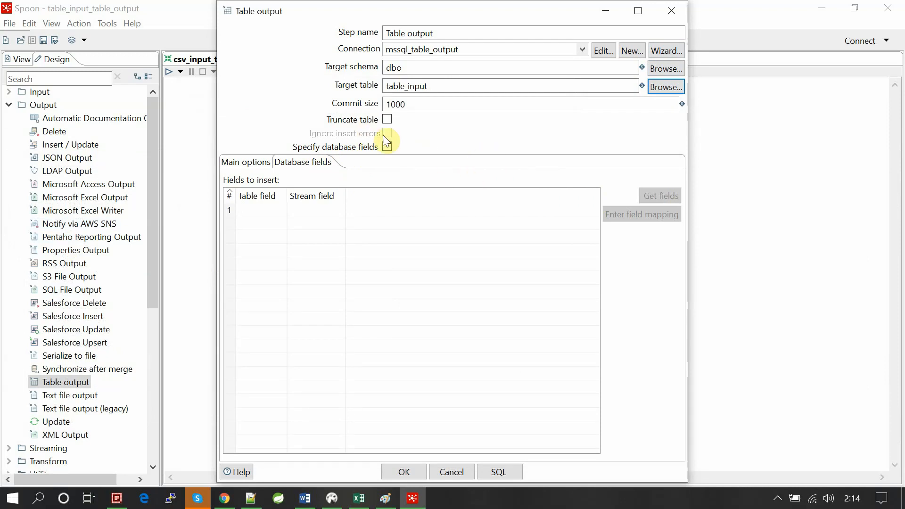
pyautogui.click(386, 146)
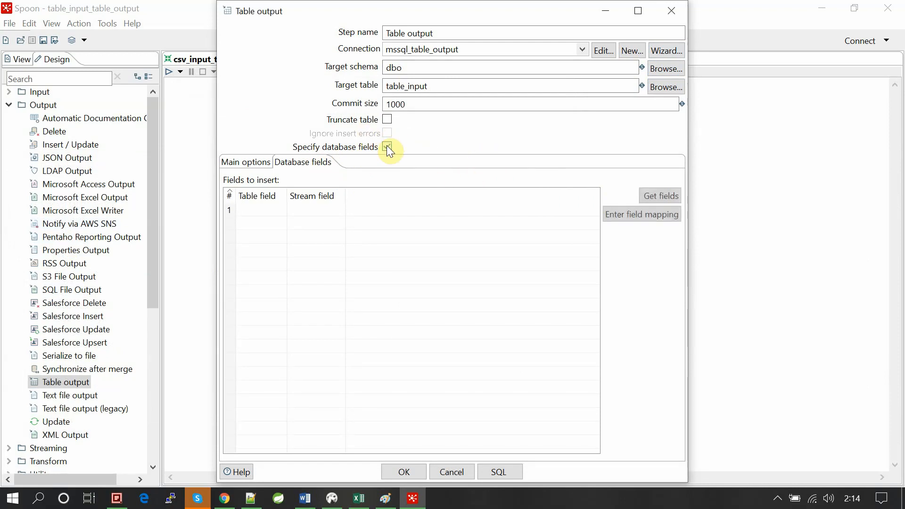
pyautogui.click(662, 202)
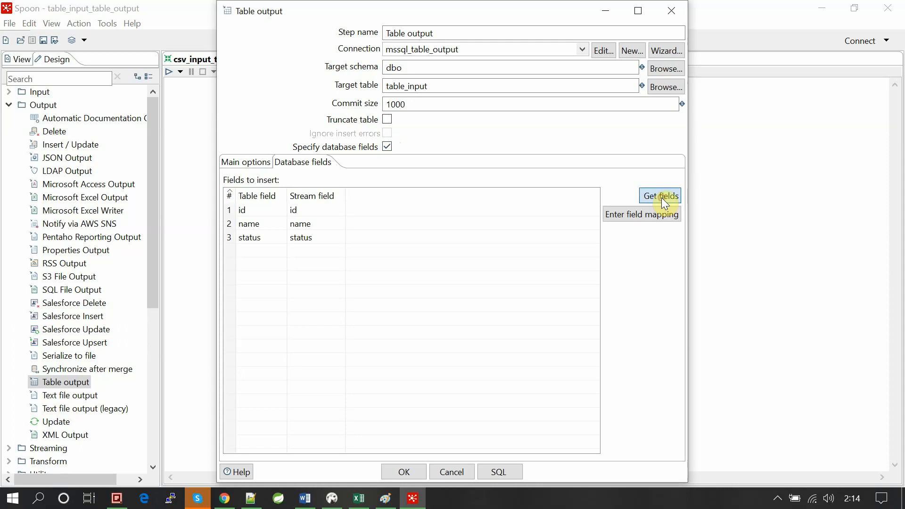
# - In the field mapping, delete the id-to-id mapping, add it again, and accept the mappings
pyautogui.click(653, 214)
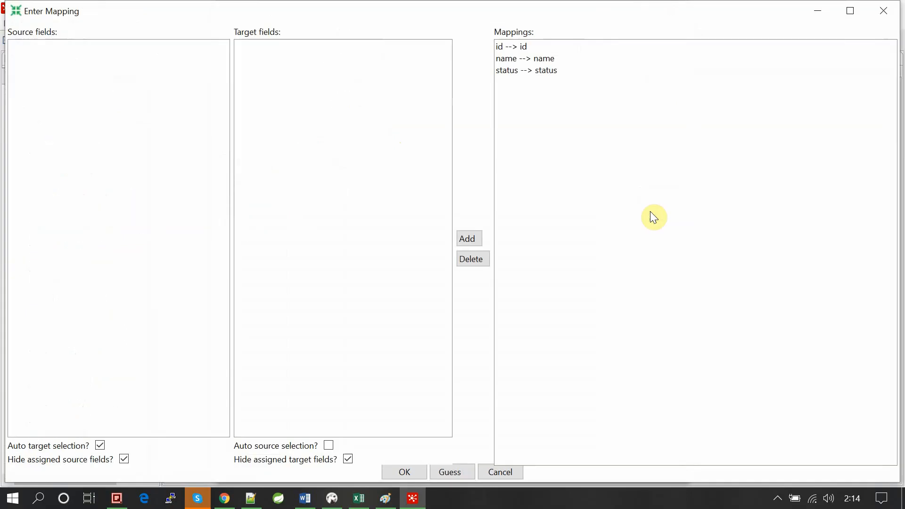
pyautogui.click(510, 50)
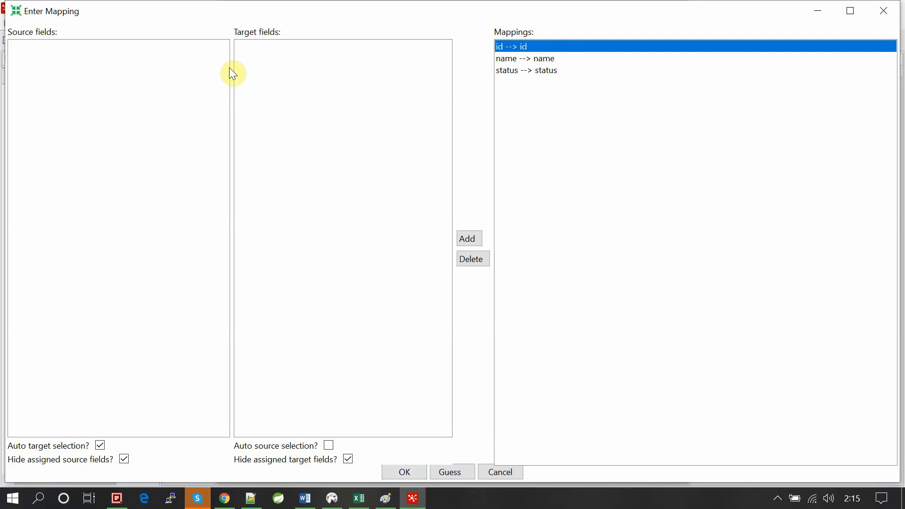
pyautogui.click(485, 258)
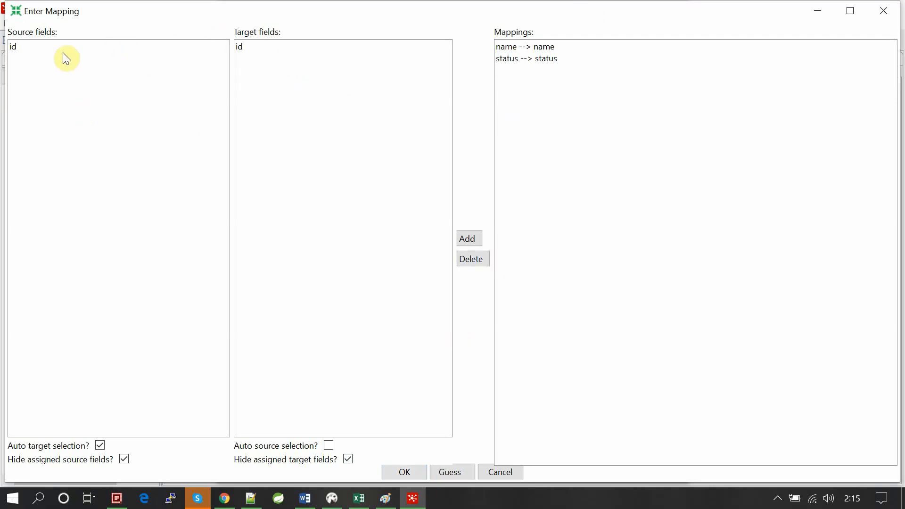
pyautogui.click(25, 49)
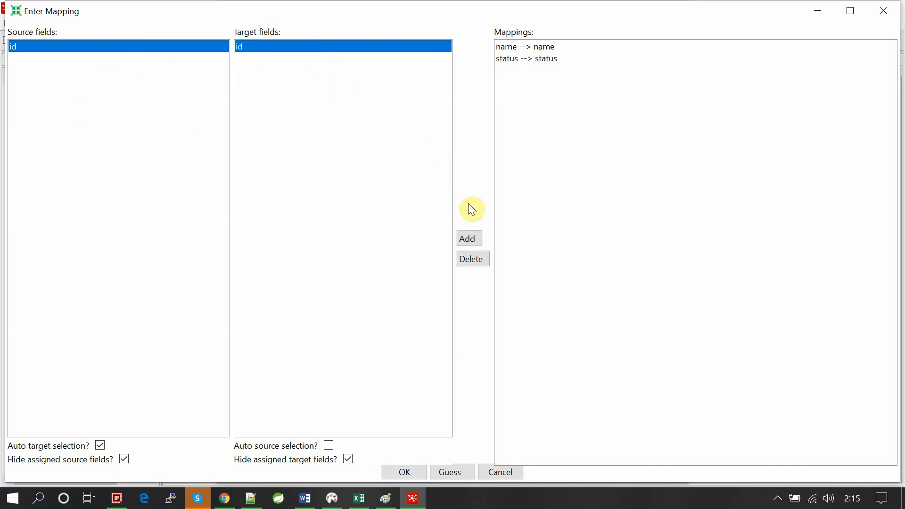
pyautogui.click(468, 235)
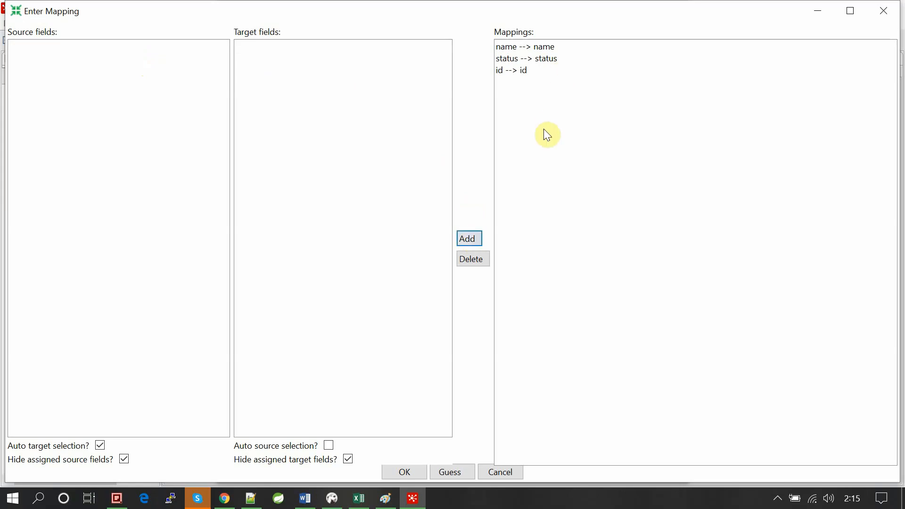
pyautogui.click(402, 471)
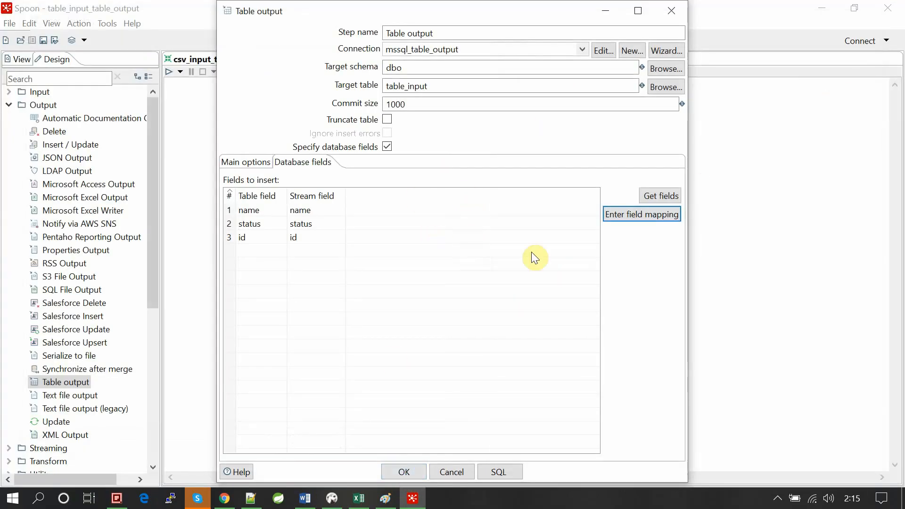
# - Accept the Table output settings and save the transformation
pyautogui.click(394, 474)
pyautogui.click(459, 294)
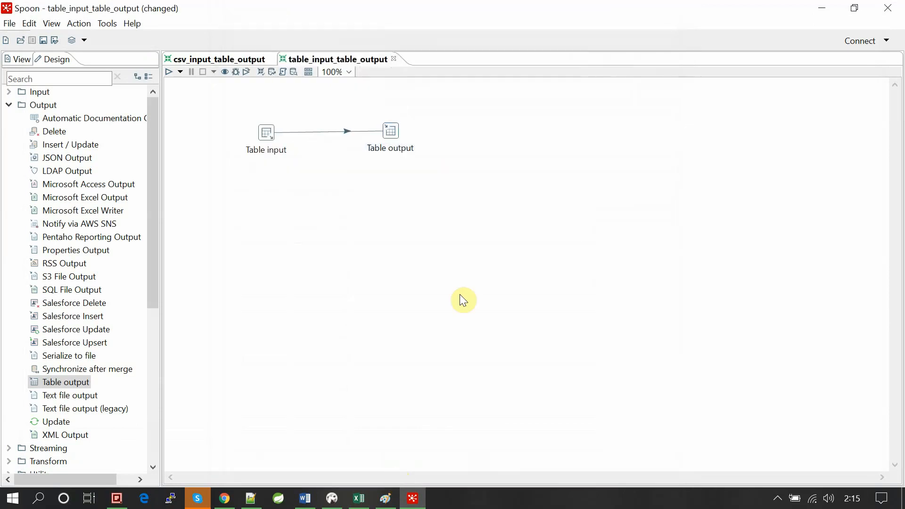
pyautogui.hotkey('ctrl', 's')
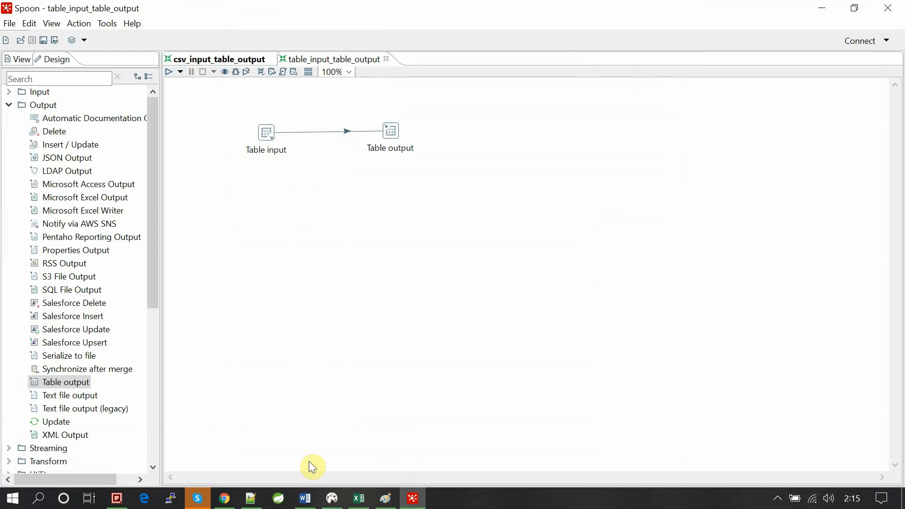
# - Switch to DBeaver and bring up the SQL Server script Script-23, dismissing the data source selection
pyautogui.click(331, 498)
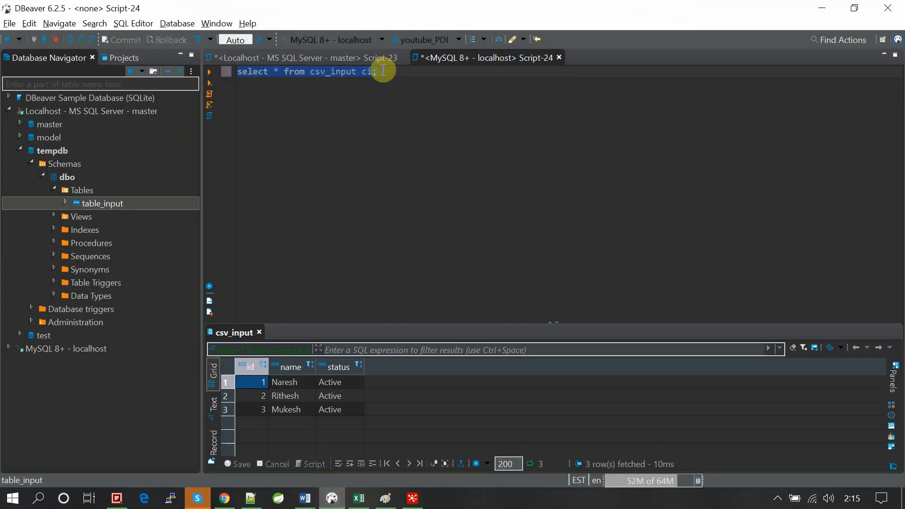
pyautogui.click(338, 38)
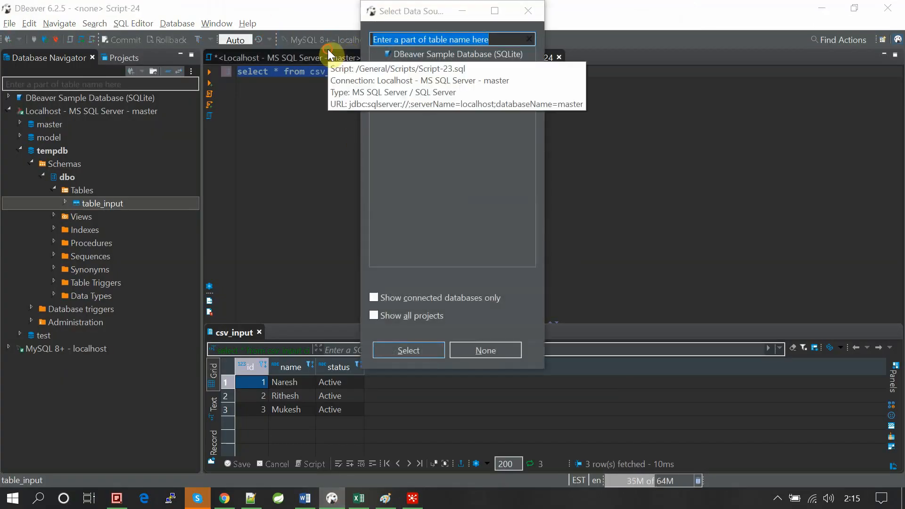
pyautogui.click(328, 50)
pyautogui.click(528, 10)
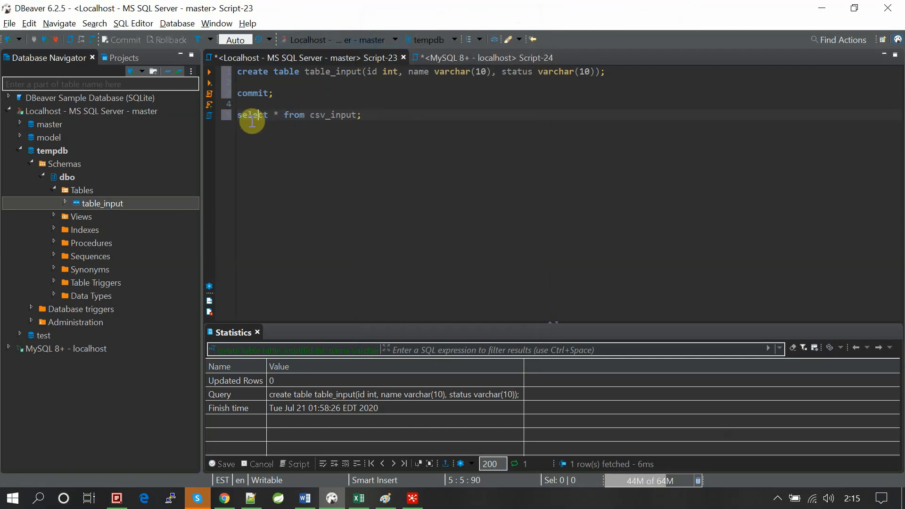
# - Change the select query's table from csv_input to table_input and run the query
pyautogui.doubleClick(343, 73)
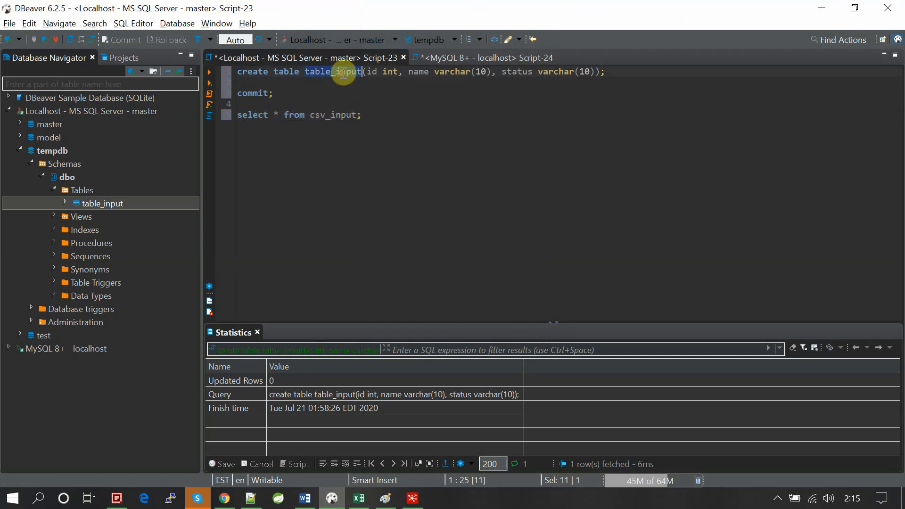
pyautogui.hotkey('ctrl', 'c')
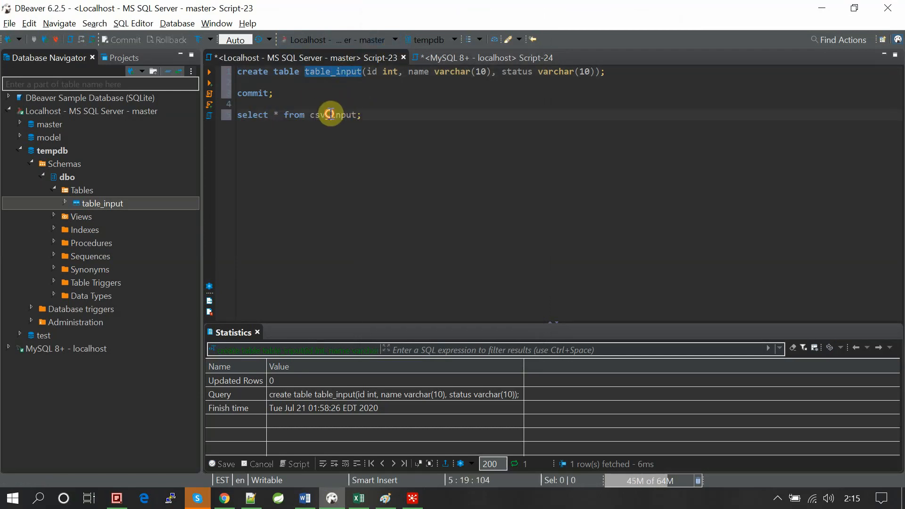
pyautogui.doubleClick(330, 115)
pyautogui.hotkey('ctrl', 'v')
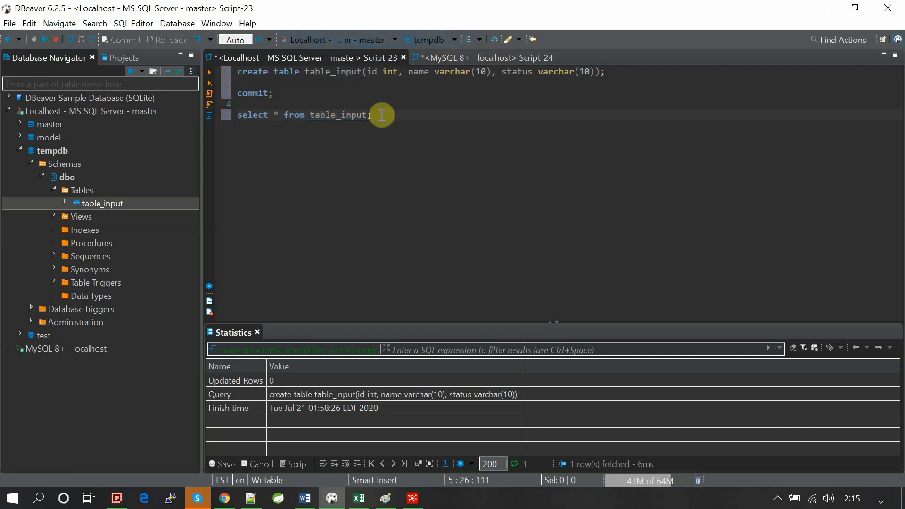
pyautogui.click(230, 114)
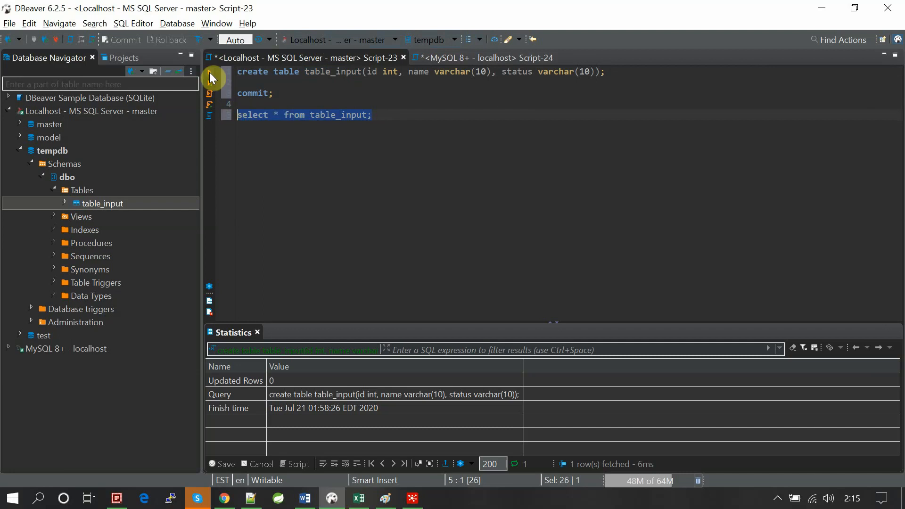
pyautogui.click(211, 78)
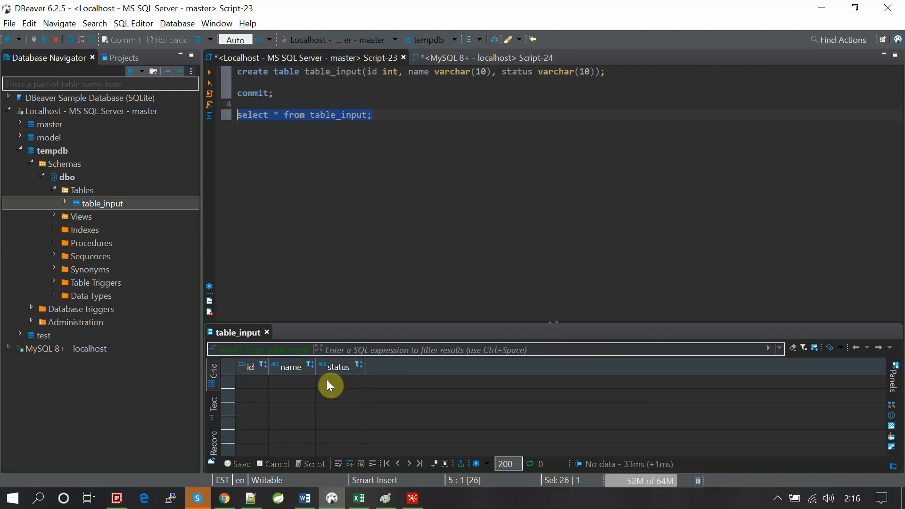
# - Switch to Spoon and run the table_input_table_output transformation with the Pentaho local configuration and Detailed log level
pyautogui.hotkey('alt', 'Tab')
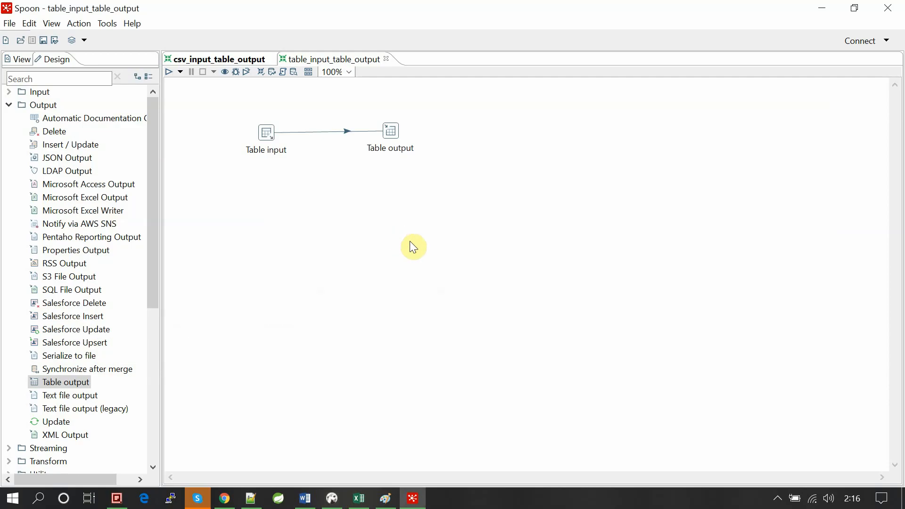
pyautogui.click(169, 72)
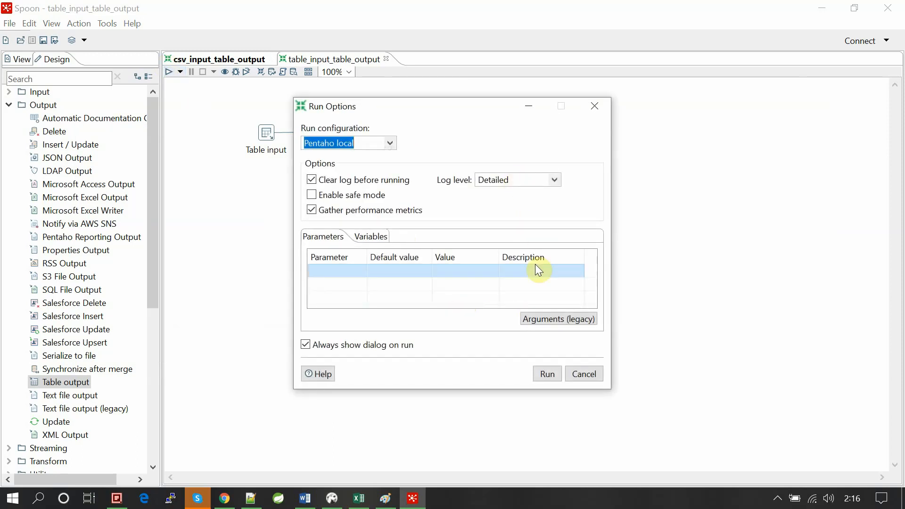
pyautogui.click(540, 377)
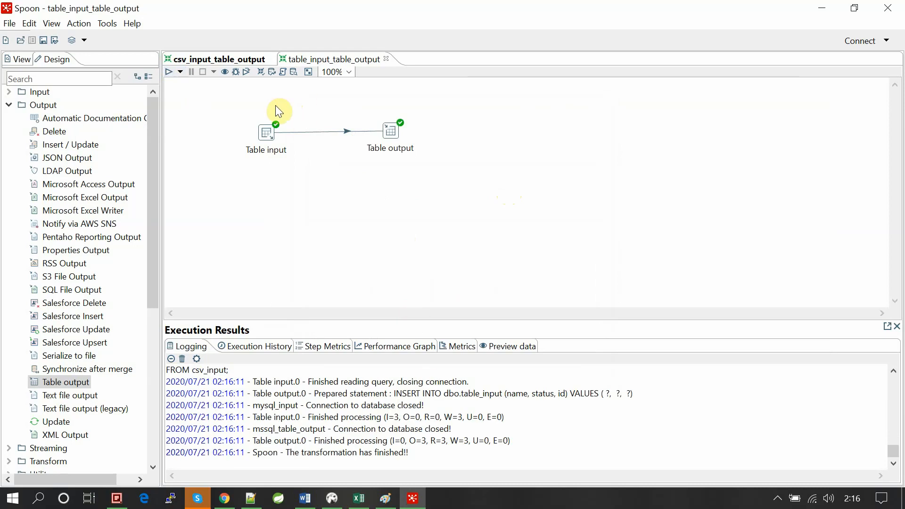
# - Examine the execution log's read and written row counts for the Table input and Table output steps
pyautogui.moveTo(248, 112); pyautogui.dragTo(447, 160)
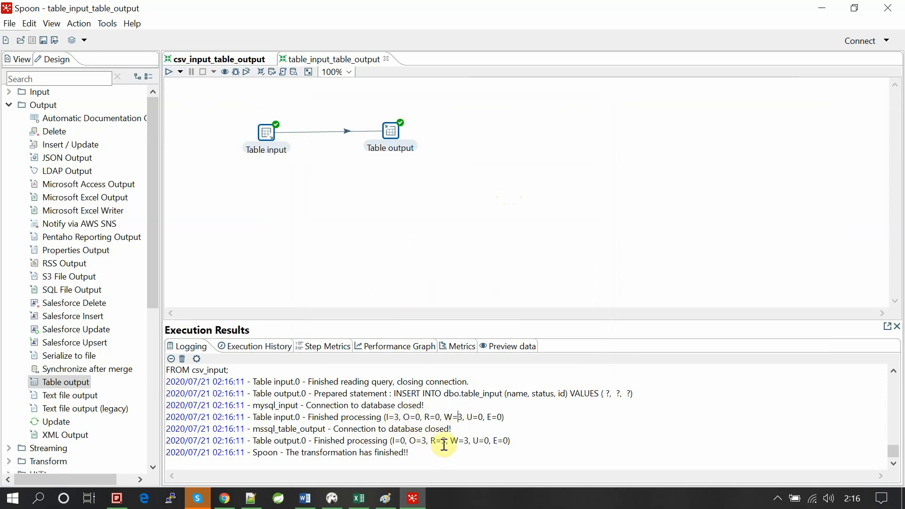
pyautogui.moveTo(442, 443); pyautogui.dragTo(467, 443)
pyautogui.click(467, 444)
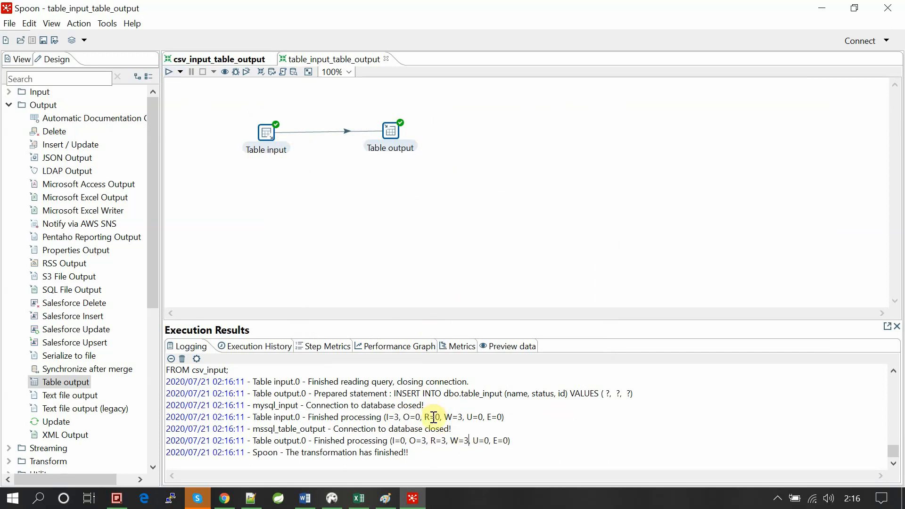
# - Switch to DBeaver and rerun the select query on table_input to check the loaded rows
pyautogui.hotkey('alt', 'Tab')
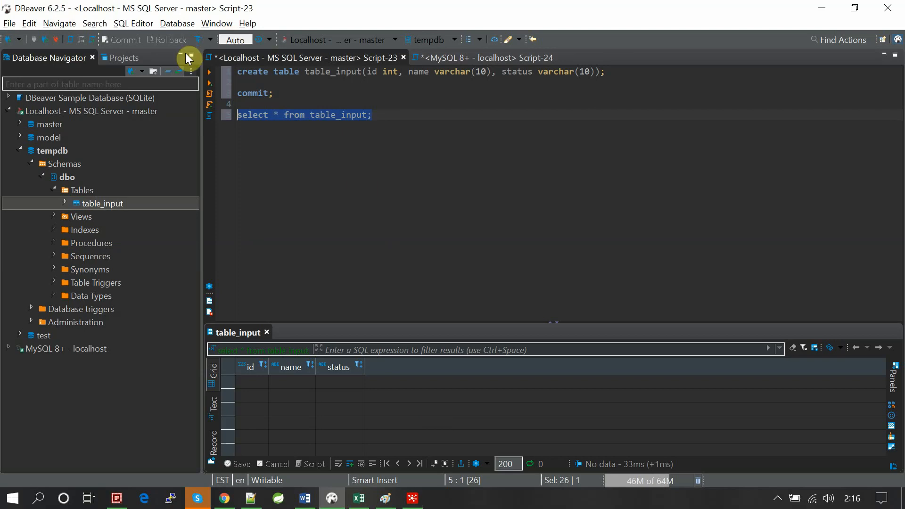
pyautogui.click(211, 75)
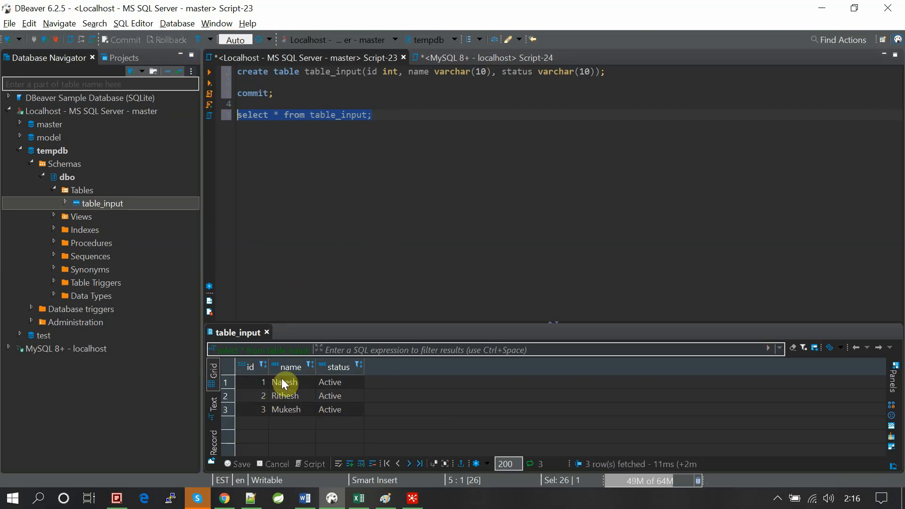
pyautogui.click(352, 291)
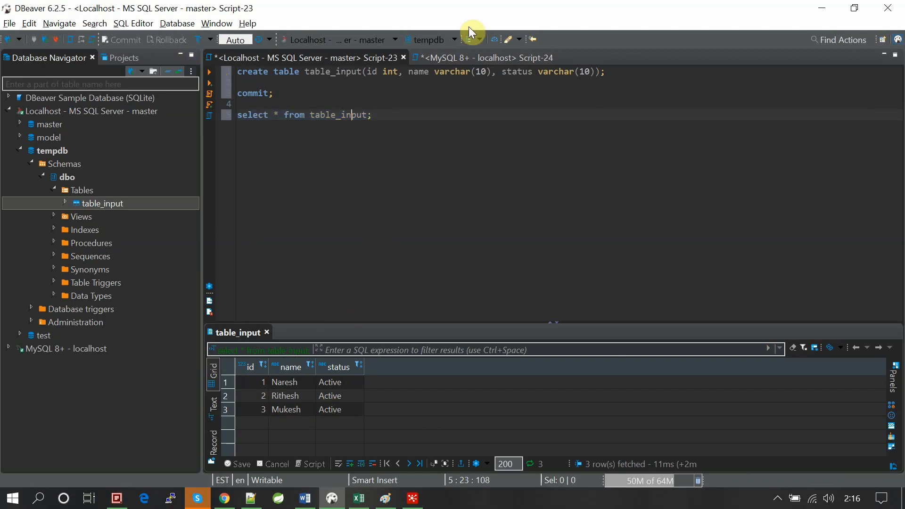
# - Compare the MySQL csv_input query results with the SQL Server table_input results
pyautogui.click(455, 60)
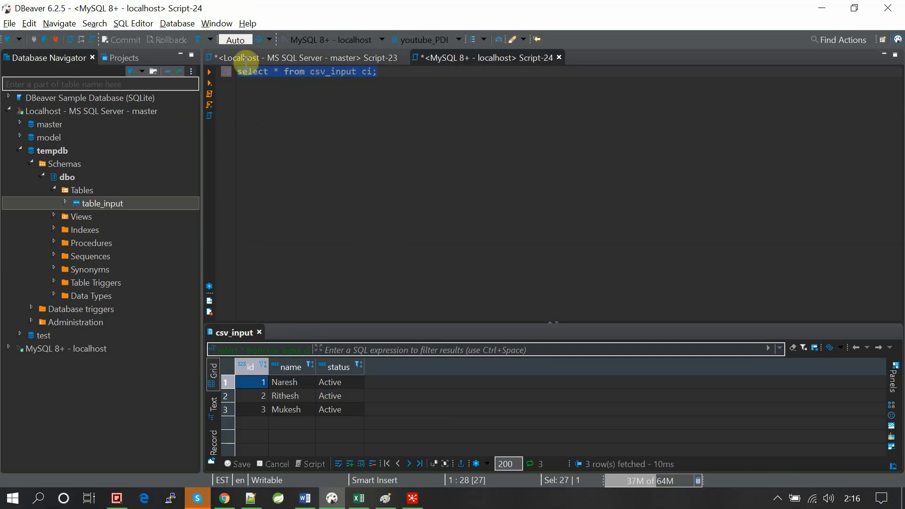
pyautogui.click(358, 57)
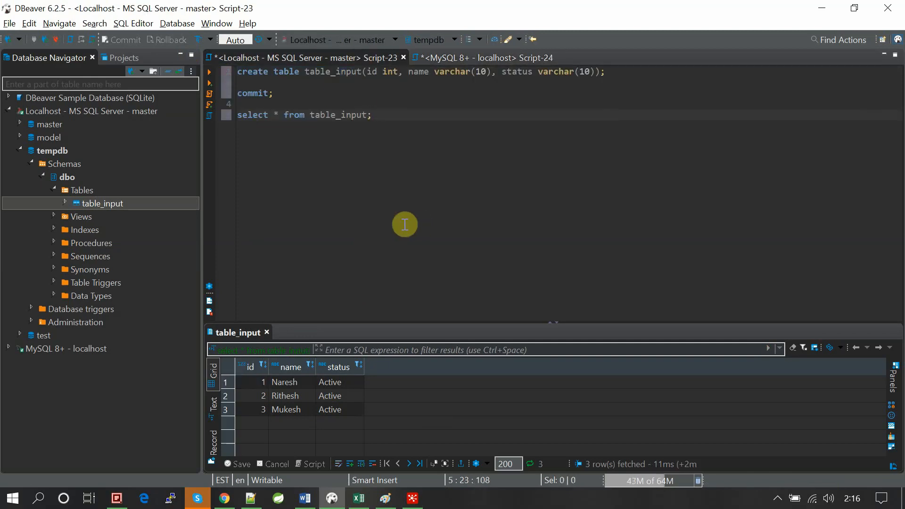
pyautogui.click(370, 215)
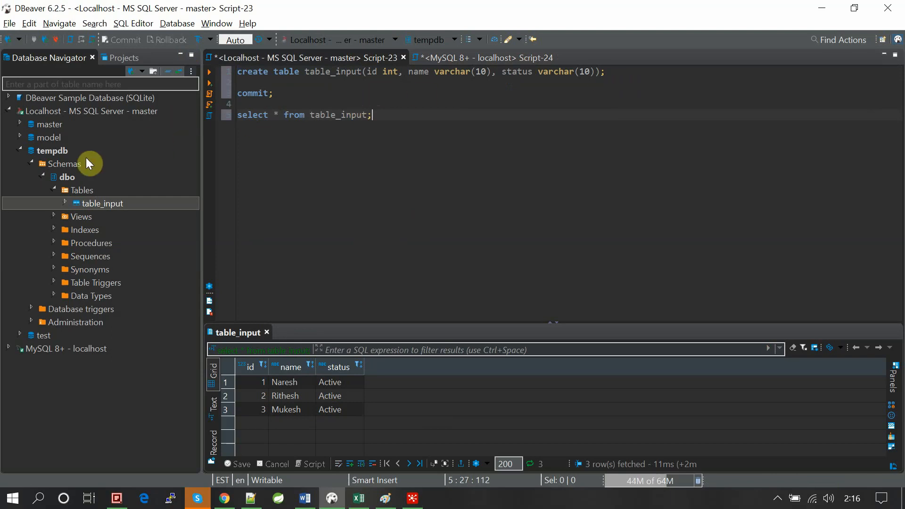
# - Delete the table_input table from the dbo schema of tempdb and accept the deletion
pyautogui.rightClick(100, 208)
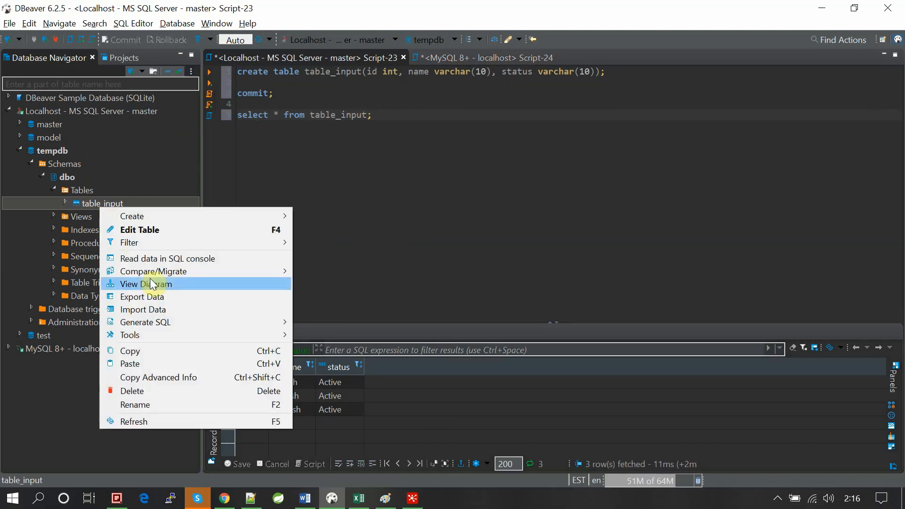
pyautogui.click(133, 393)
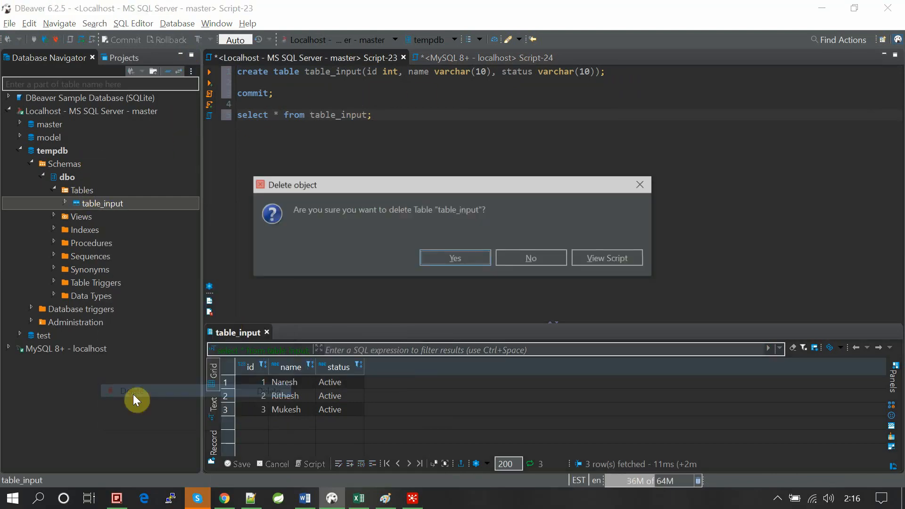
pyautogui.click(450, 257)
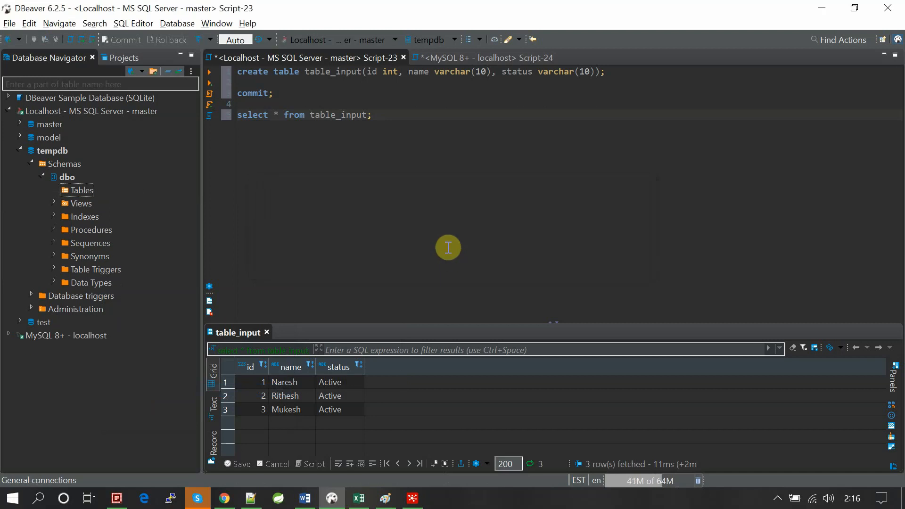
# - Add a dest varchar(20) column after status in the create table statement and execute that statement
pyautogui.click(599, 75)
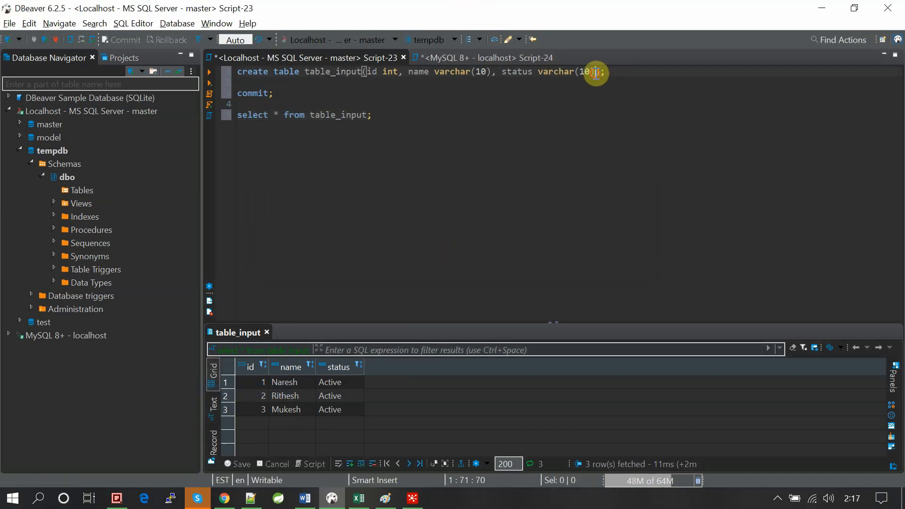
pyautogui.press('Left')
pyautogui.write(',')
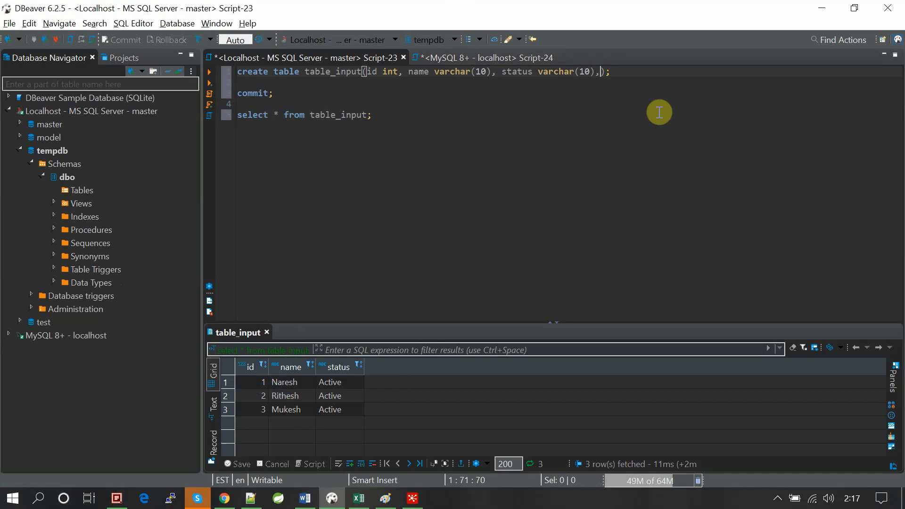
pyautogui.write('dest varchar(')
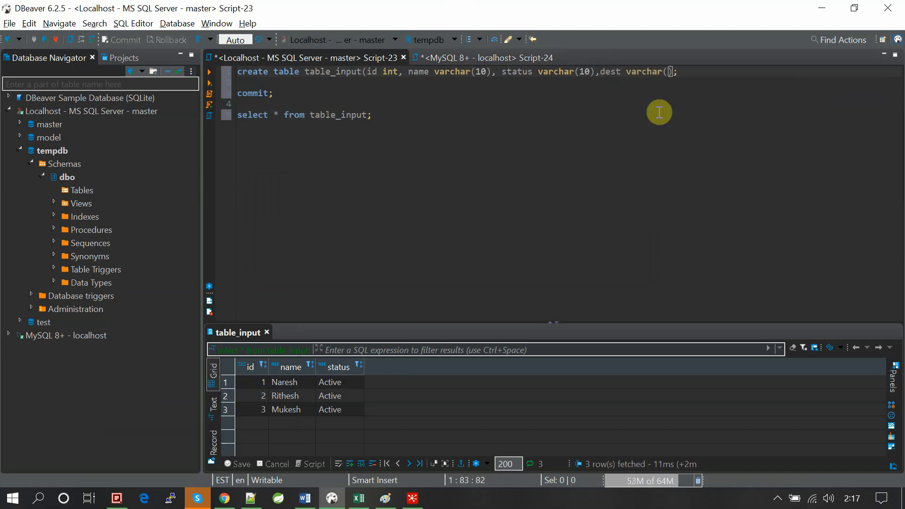
pyautogui.write('20)')
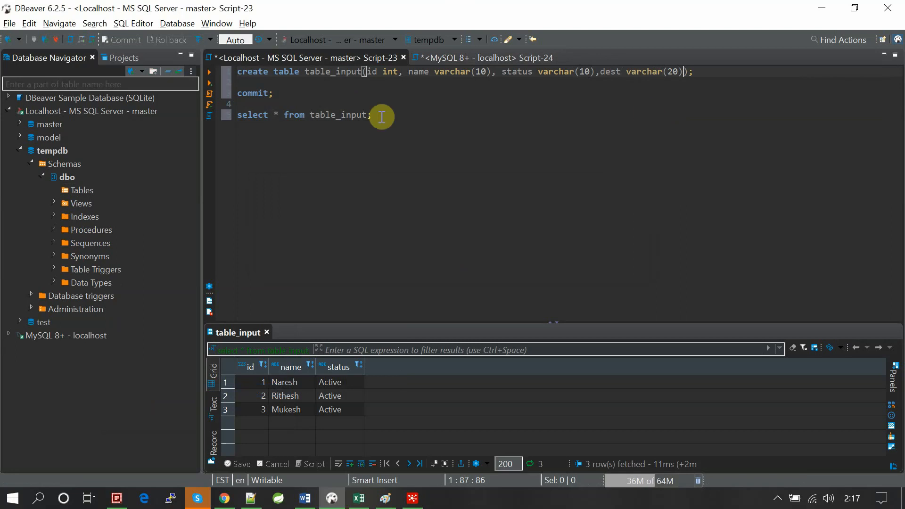
pyautogui.moveTo(697, 72); pyautogui.dragTo(211, 81)
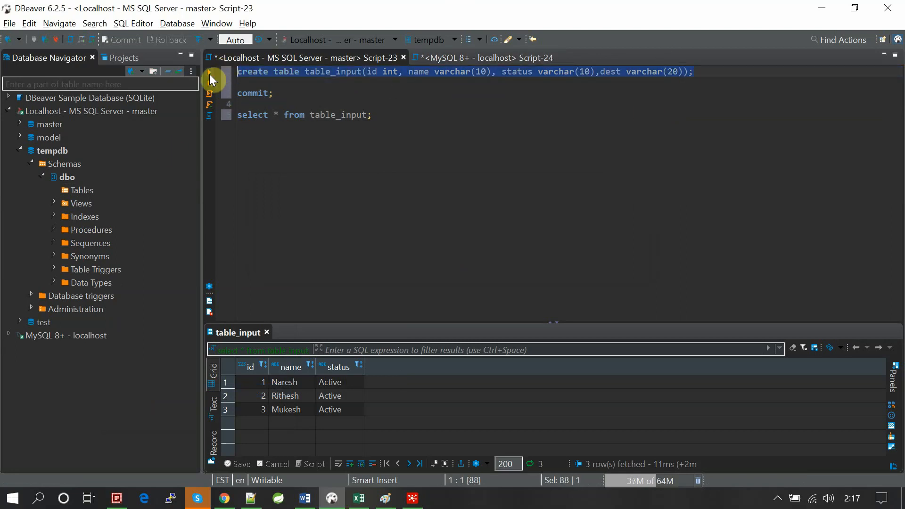
pyautogui.click(211, 80)
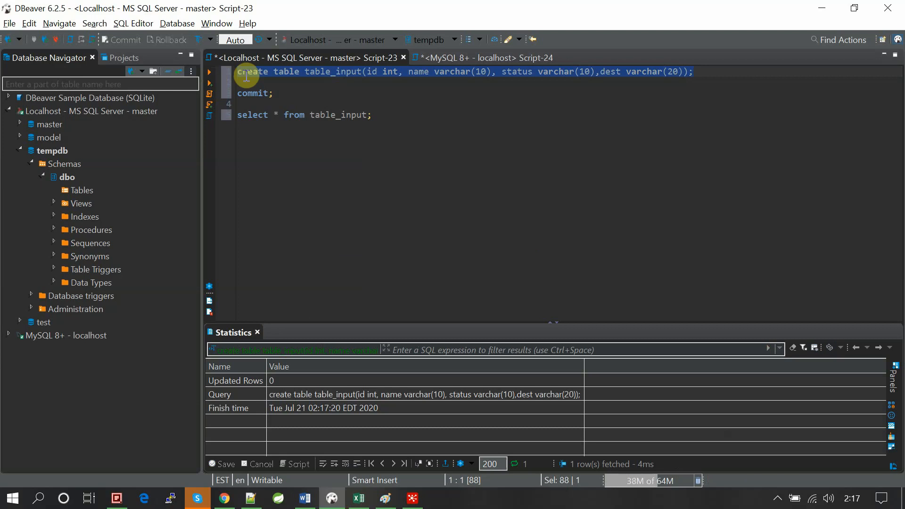
# - Run the select query on table_input to check the recreated table's columns
pyautogui.moveTo(226, 115); pyautogui.dragTo(378, 108)
pyautogui.click(210, 73)
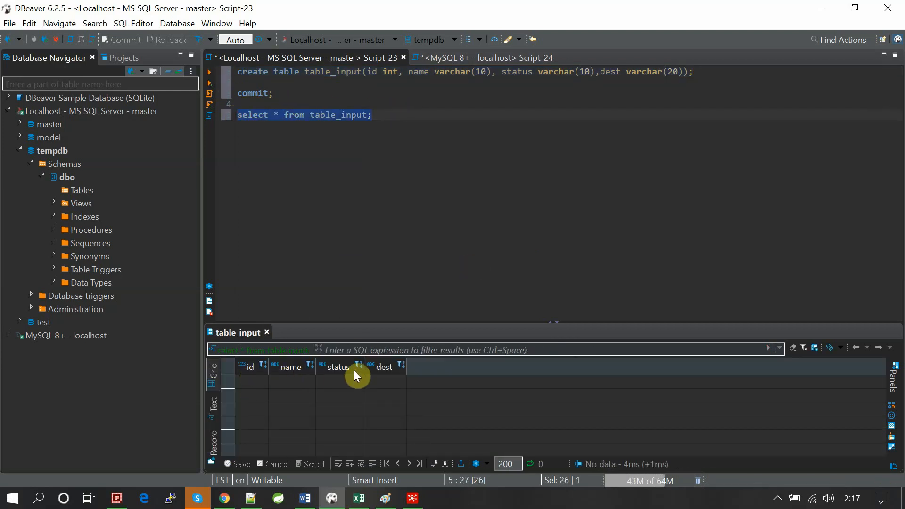
pyautogui.click(429, 260)
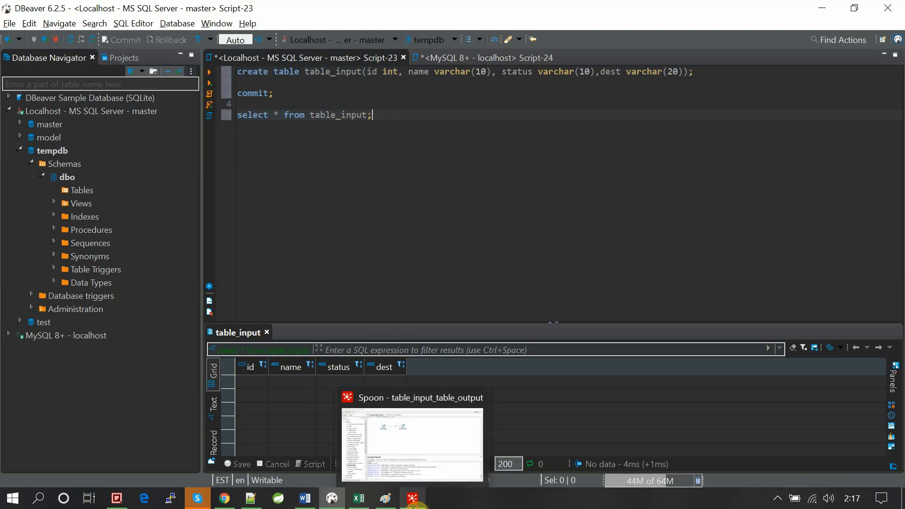
# - Switch to Spoon and review the Table input step's SQL and the Table output step's database fields
pyautogui.click(412, 498)
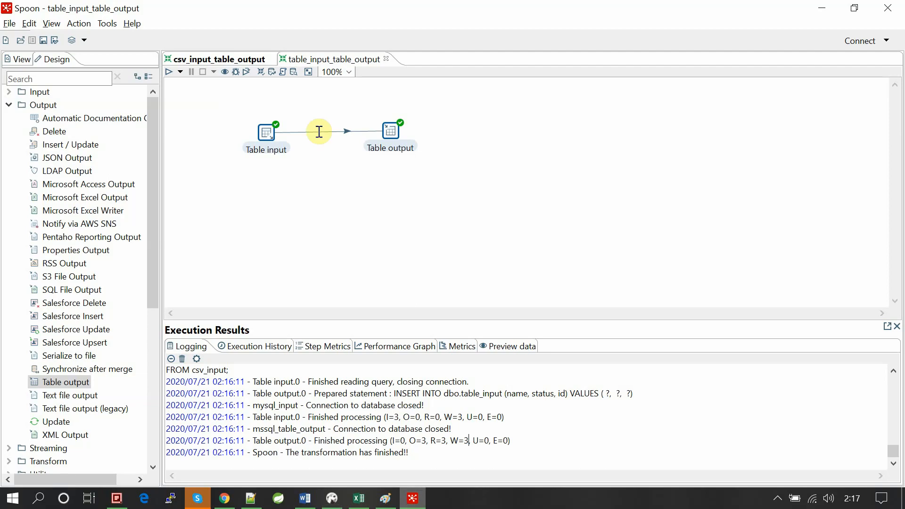
pyautogui.doubleClick(266, 133)
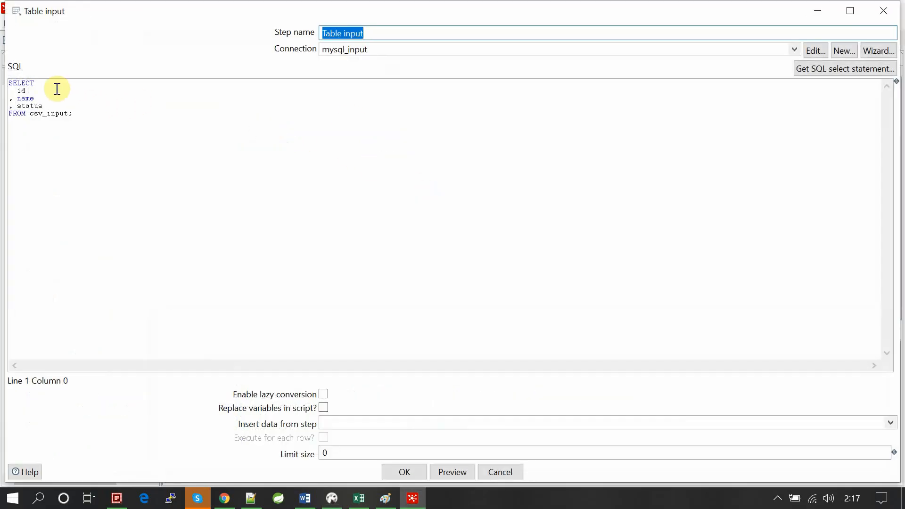
pyautogui.click(406, 471)
pyautogui.doubleClick(391, 132)
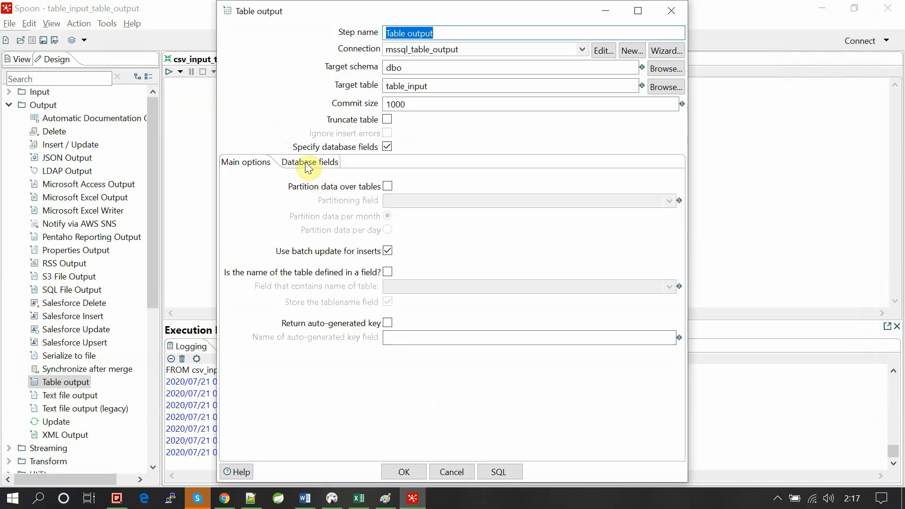
pyautogui.click(310, 166)
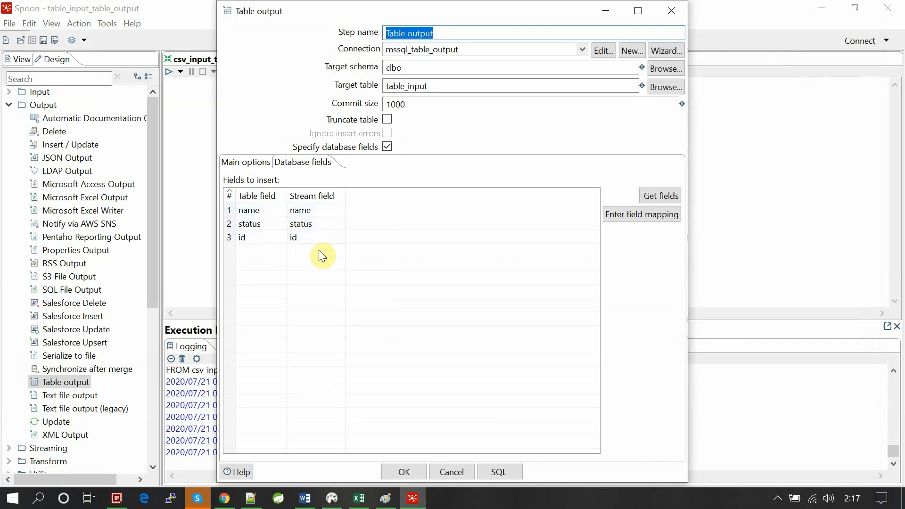
pyautogui.click(672, 14)
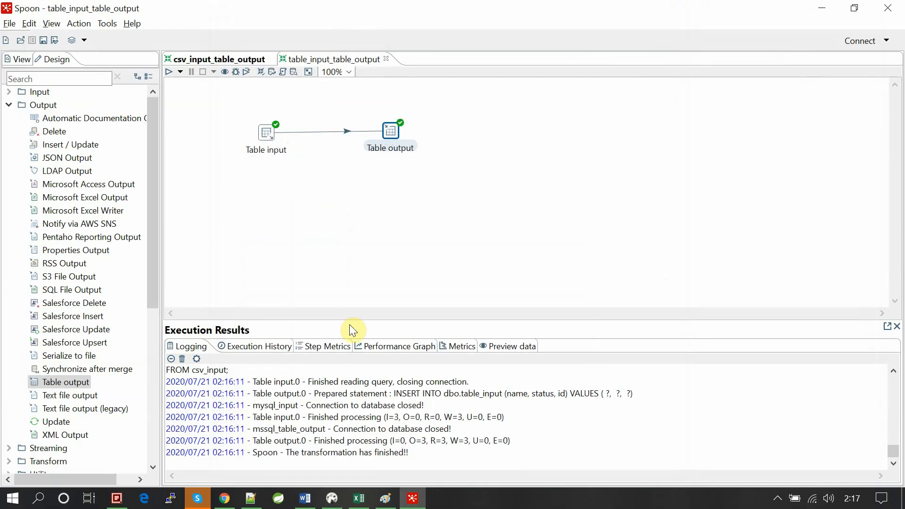
pyautogui.click(354, 234)
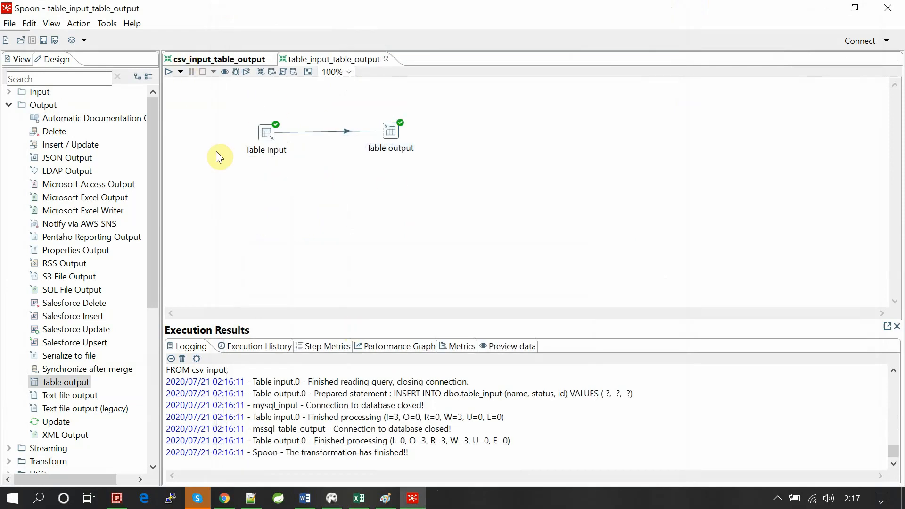
# - Clear Spoon's database cache
pyautogui.click(108, 25)
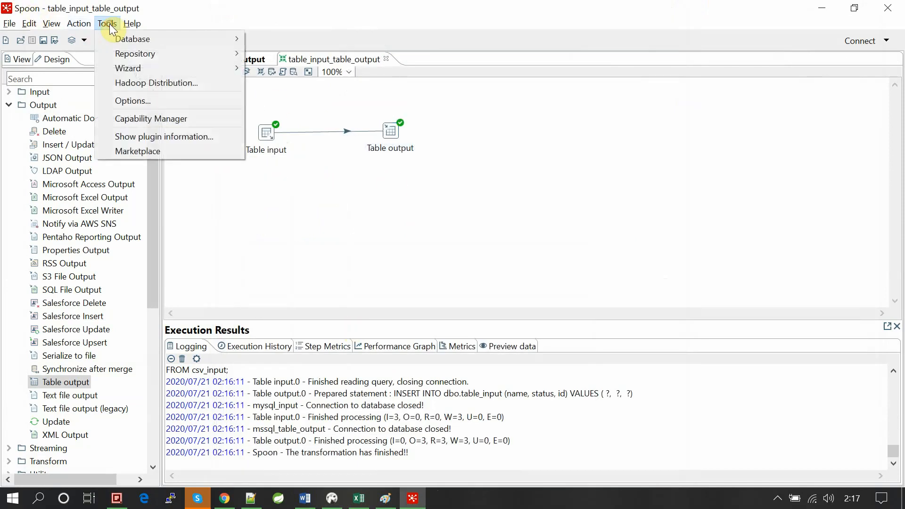
pyautogui.moveTo(133, 41)
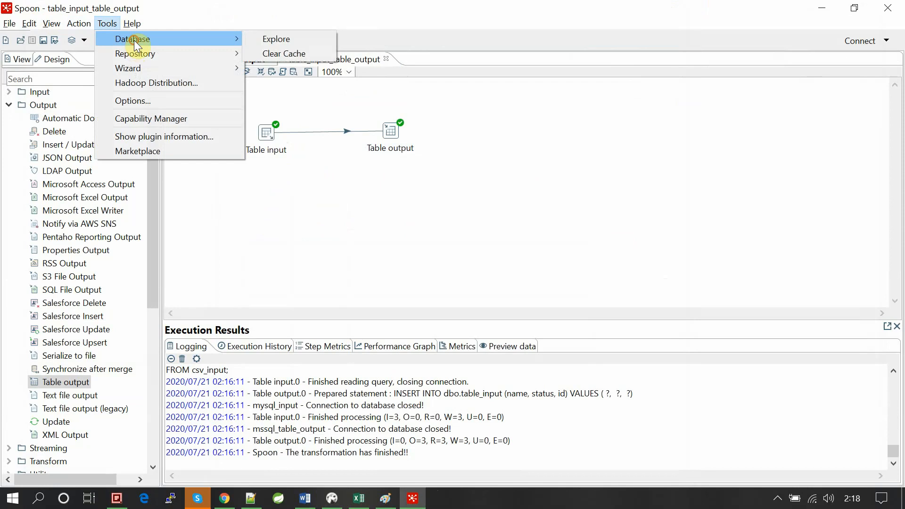
pyautogui.click(299, 52)
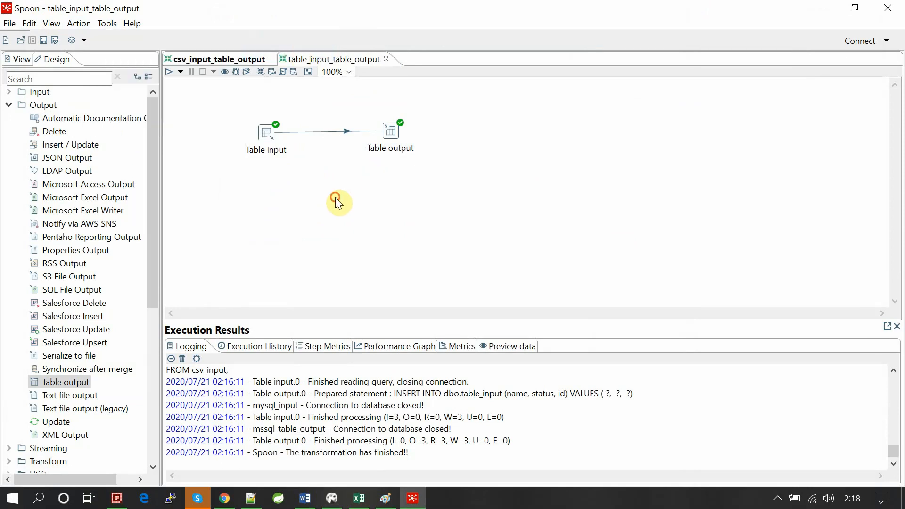
# - Reload the Table output step's fields to insert, clearing the existing entries and adding all fields
pyautogui.doubleClick(390, 129)
pyautogui.click(315, 166)
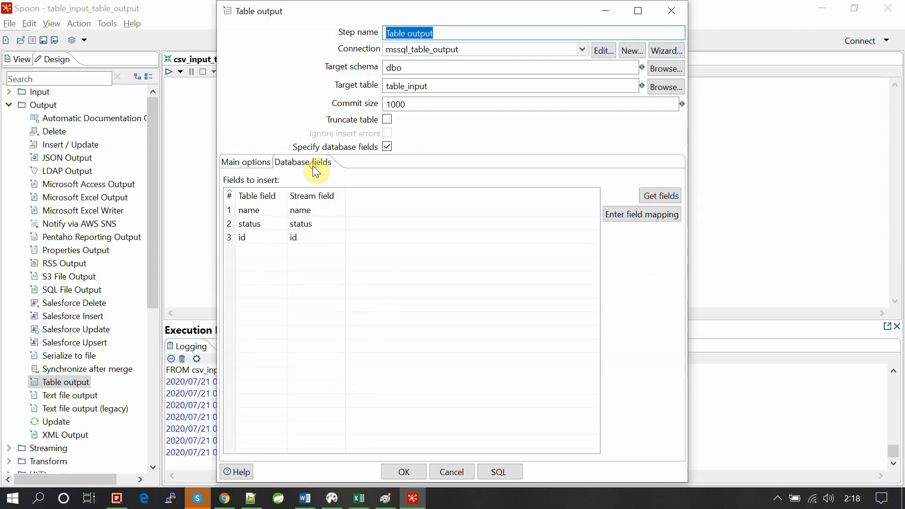
pyautogui.click(660, 196)
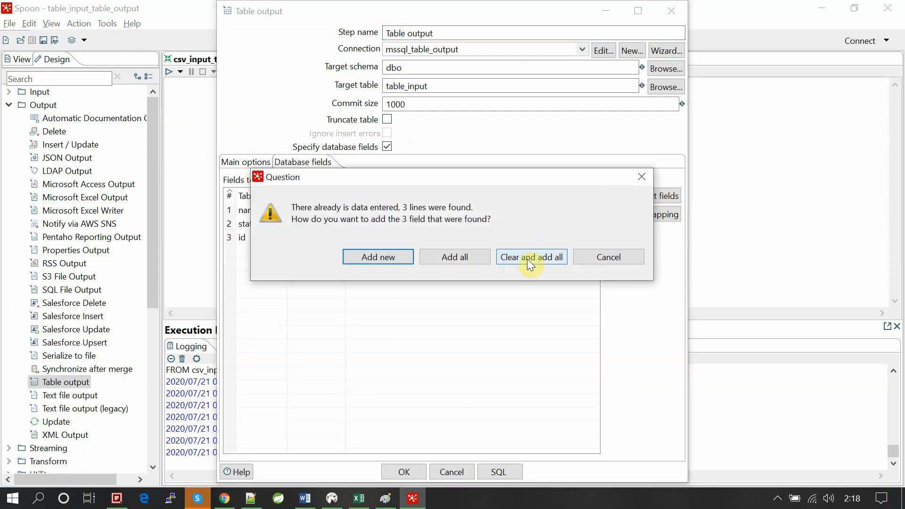
pyautogui.click(526, 260)
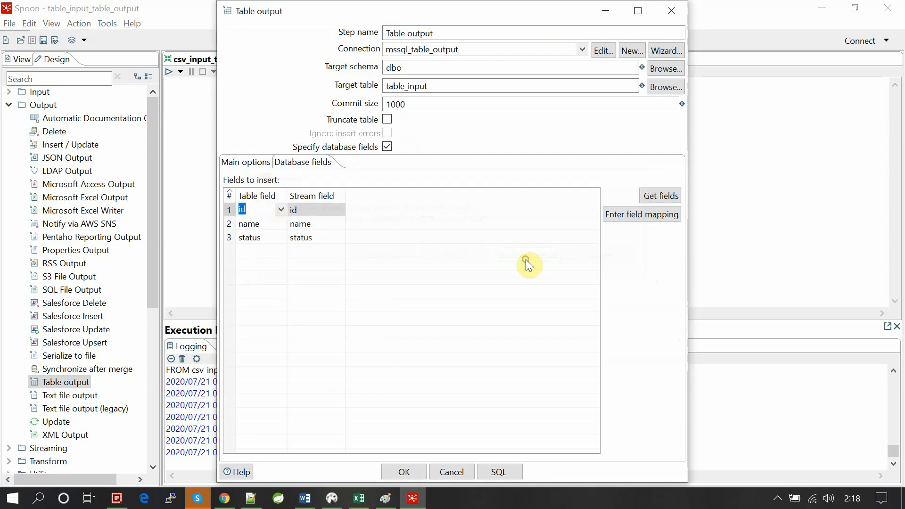
# - Check the dest target field in the Table output field mapping, then accept the mapping and the step settings
pyautogui.click(636, 214)
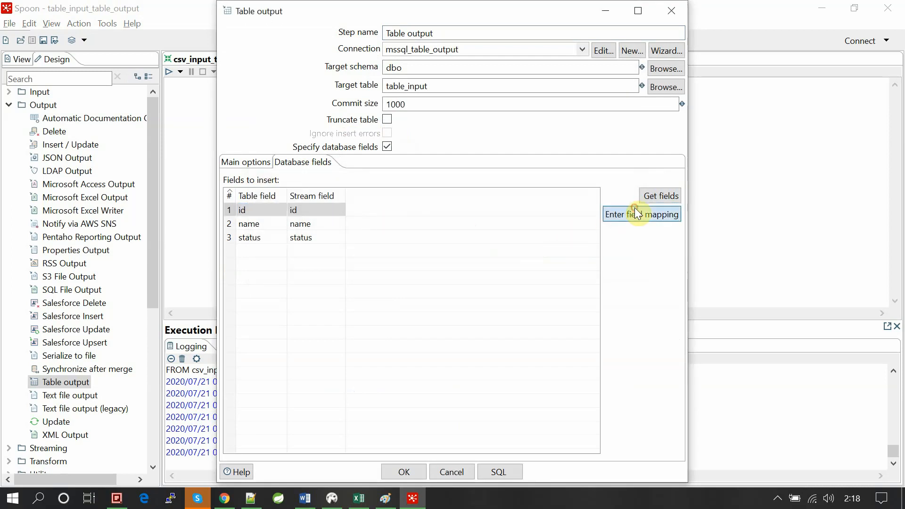
pyautogui.click(259, 49)
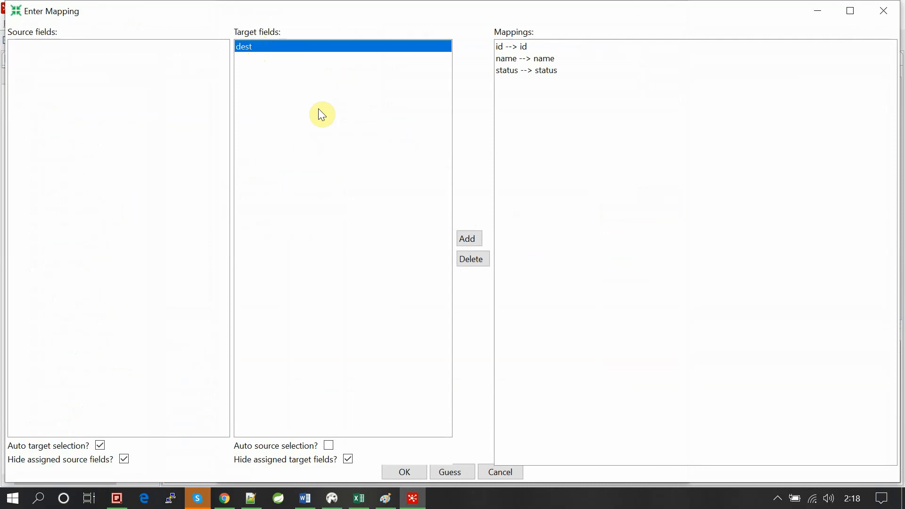
pyautogui.click(415, 473)
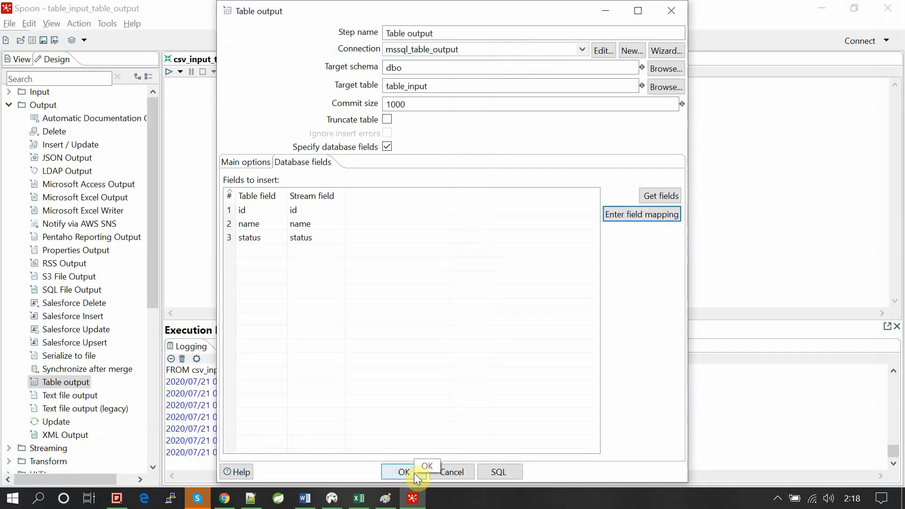
pyautogui.click(414, 473)
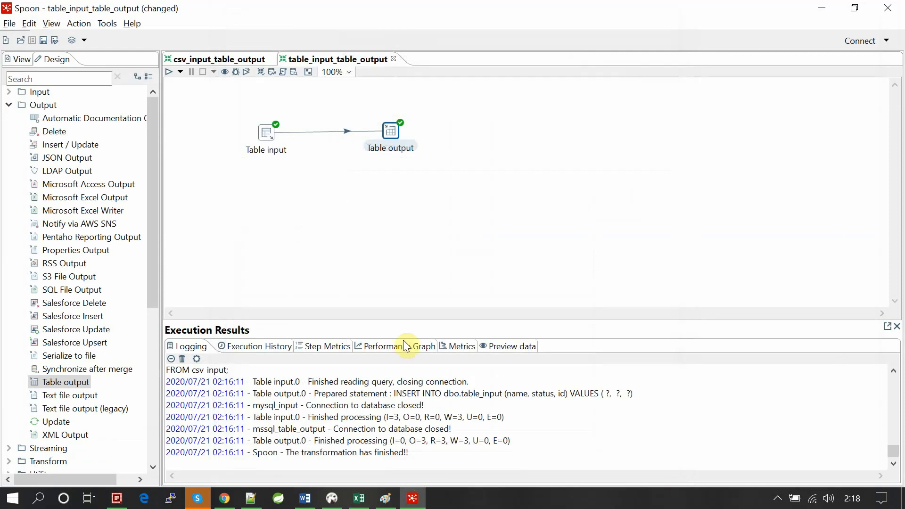
# - Save the transformation and run it with the Pentaho local configuration and Detailed log level
pyautogui.hotkey('ctrl', 's')
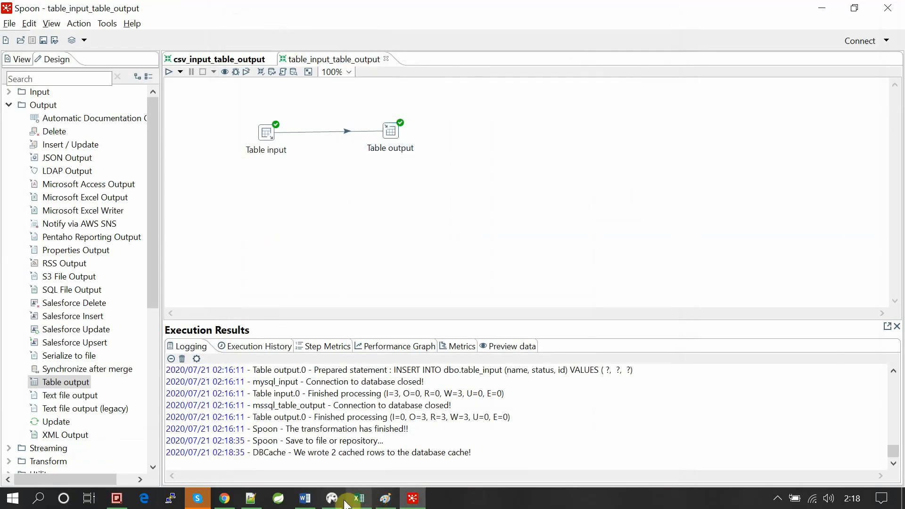
pyautogui.click(167, 72)
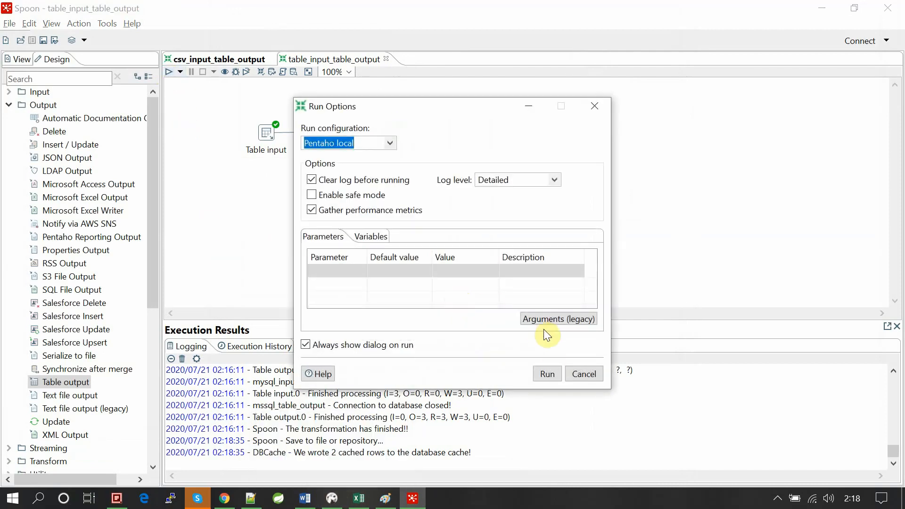
pyautogui.click(547, 373)
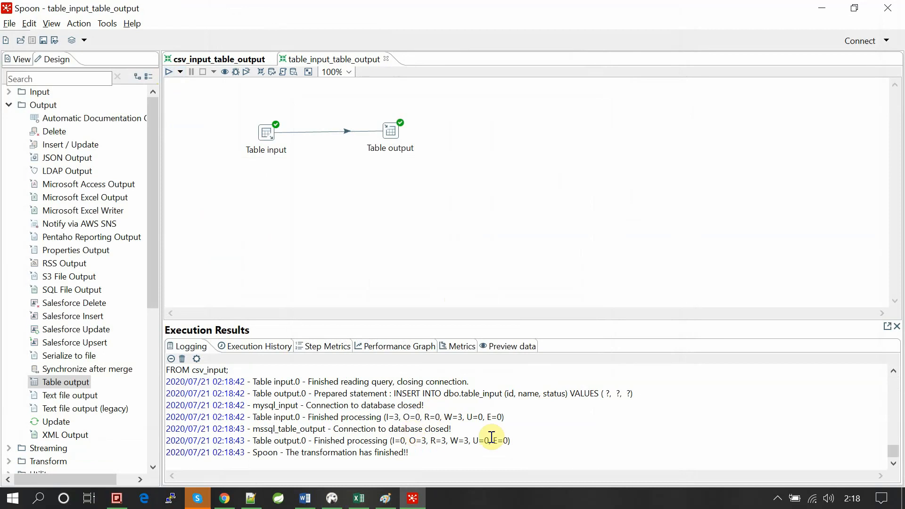
# - Examine the new run's log lines for the rows processed by Table output and Table input
pyautogui.moveTo(413, 442); pyautogui.dragTo(470, 453)
pyautogui.click(470, 452)
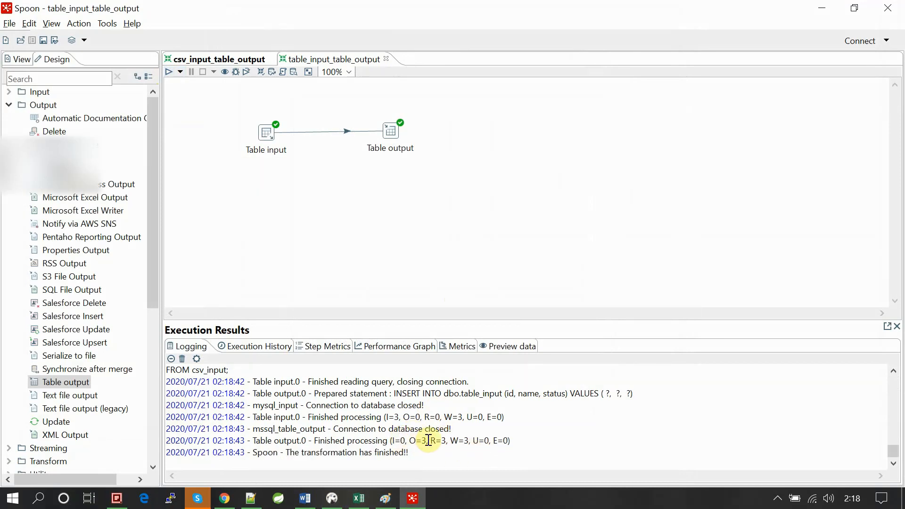
pyautogui.moveTo(387, 417); pyautogui.dragTo(400, 417)
pyautogui.click(447, 416)
# - Switch to DBeaver, rerun the select query on table_input, and open the MySQL script
pyautogui.hotkey('alt', 'Tab')
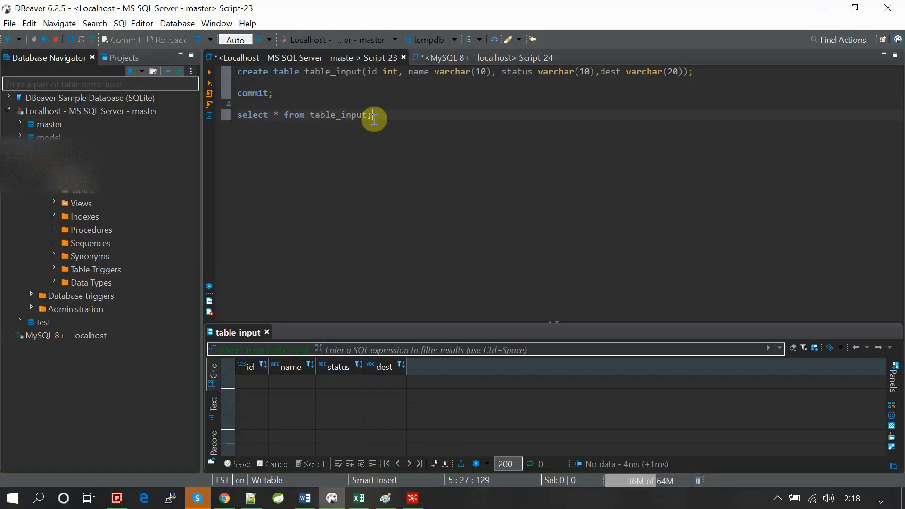
pyautogui.moveTo(386, 115); pyautogui.dragTo(230, 122)
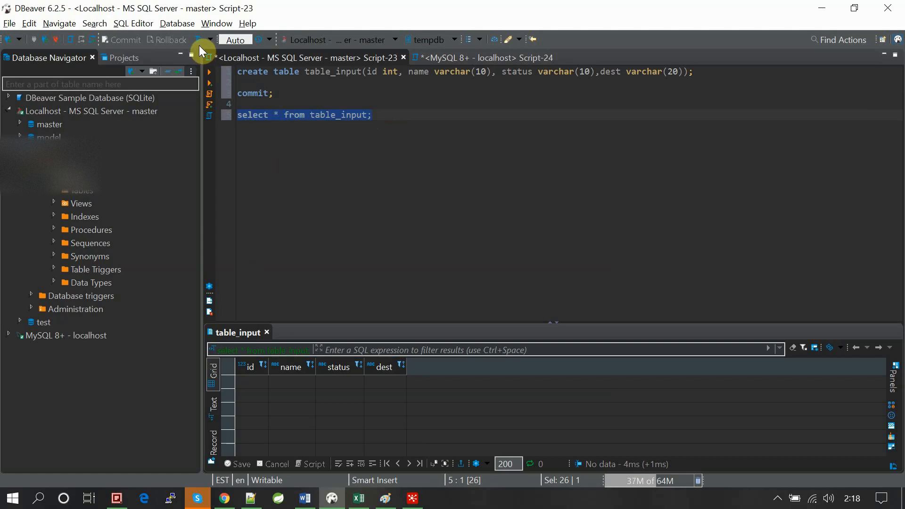
pyautogui.click(208, 76)
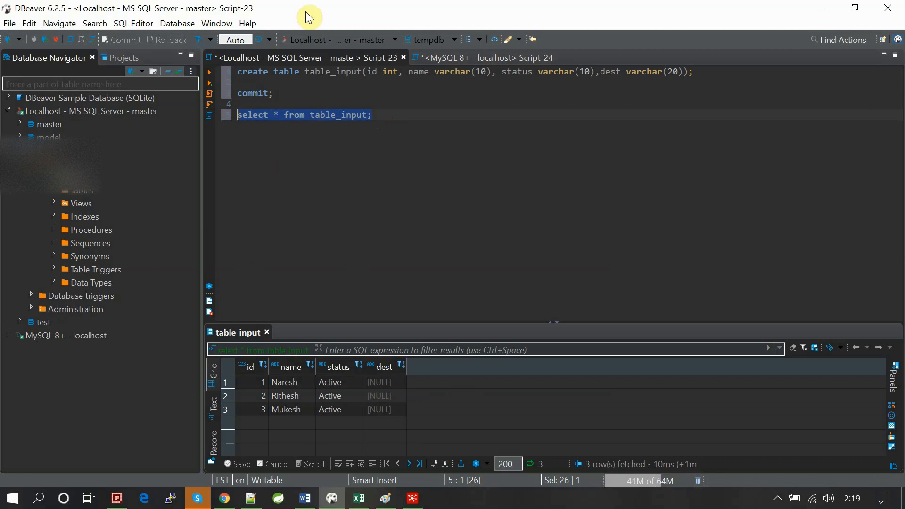
pyautogui.click(468, 61)
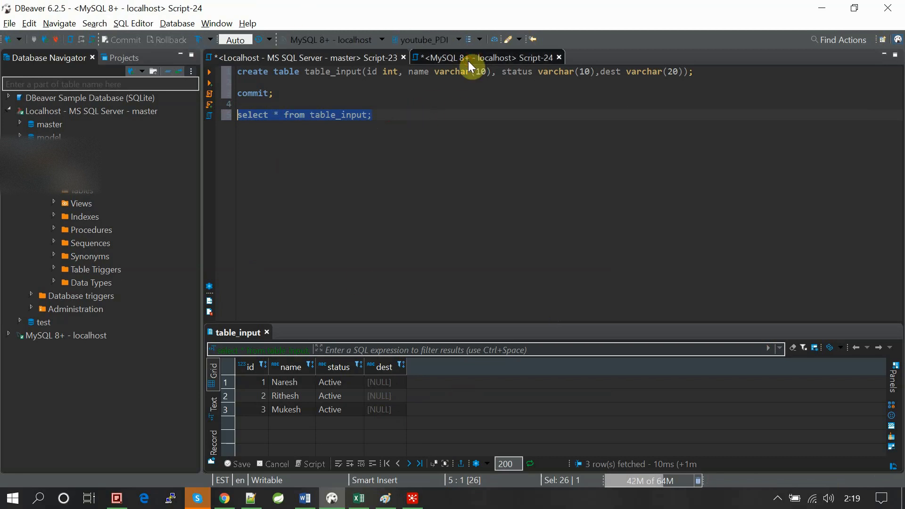
# - Browse the MySQL connection's youtube_PDI tables to csv_input and rerun the select query on csv_input
pyautogui.click(10, 338)
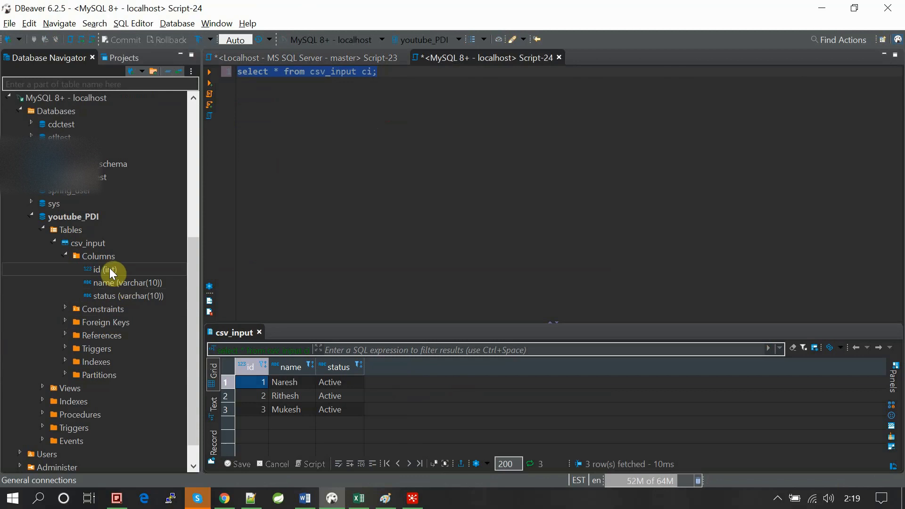
pyautogui.click(64, 256)
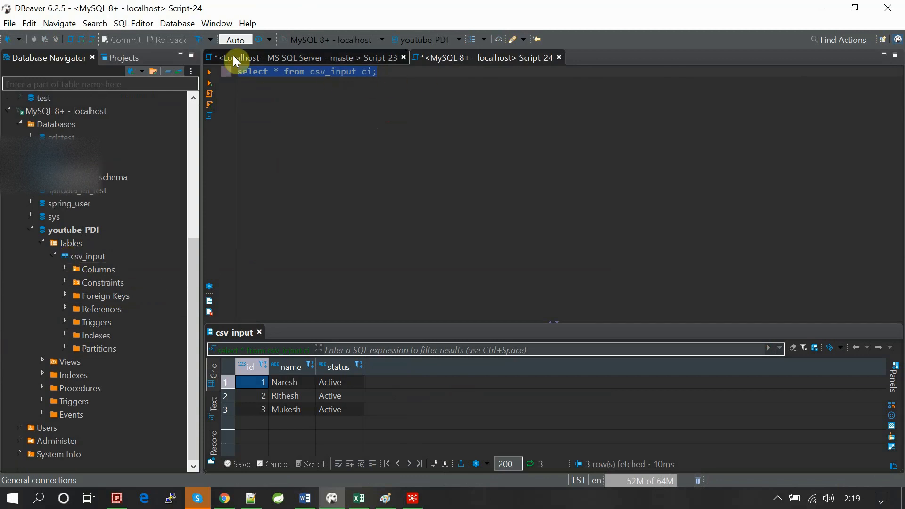
pyautogui.click(210, 72)
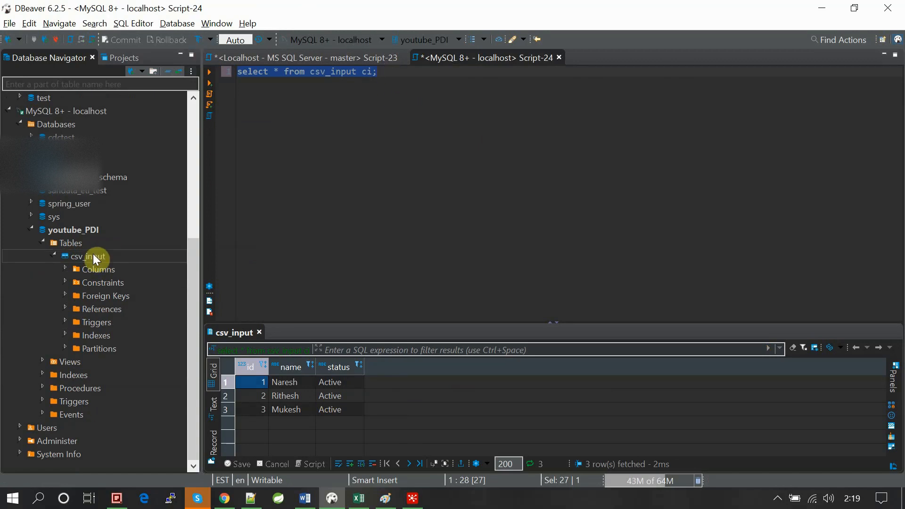
# - Create a new column named destination in the csv_input table of youtube_PDI
pyautogui.rightClick(79, 257)
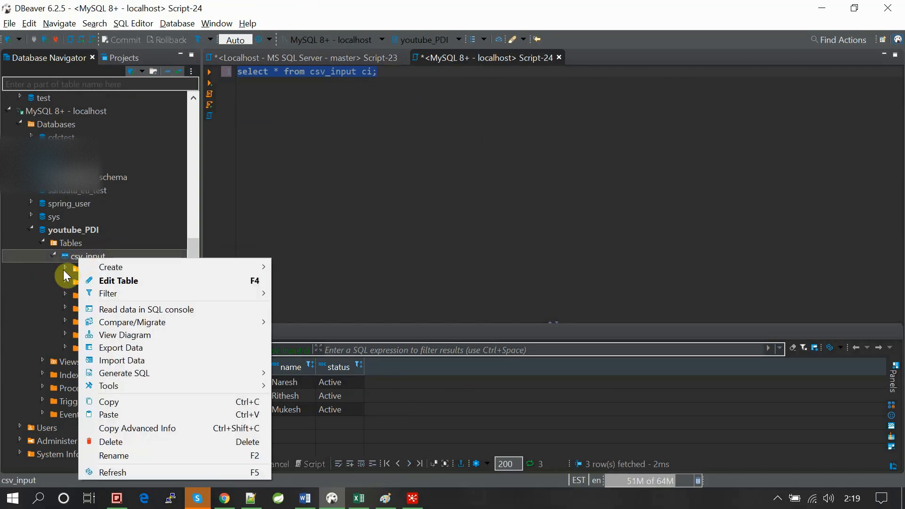
pyautogui.click(65, 274)
pyautogui.click(66, 271)
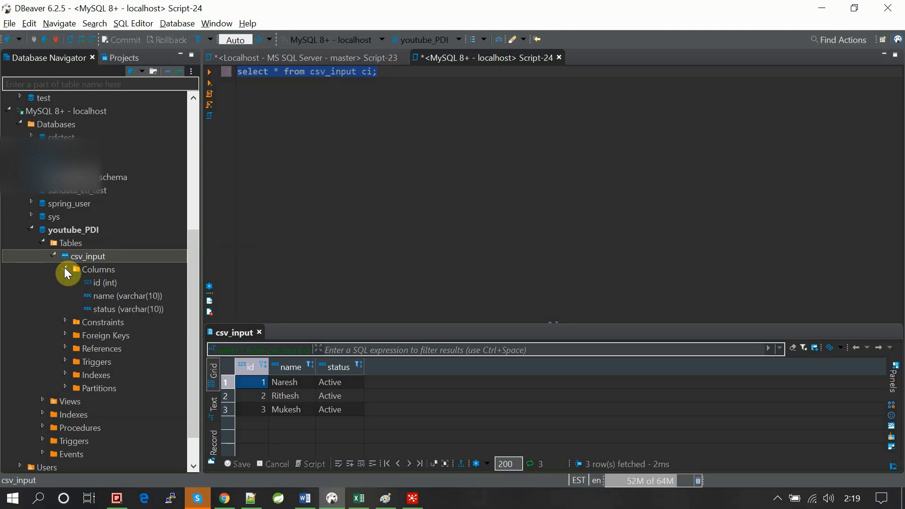
pyautogui.click(102, 273)
pyautogui.rightClick(103, 273)
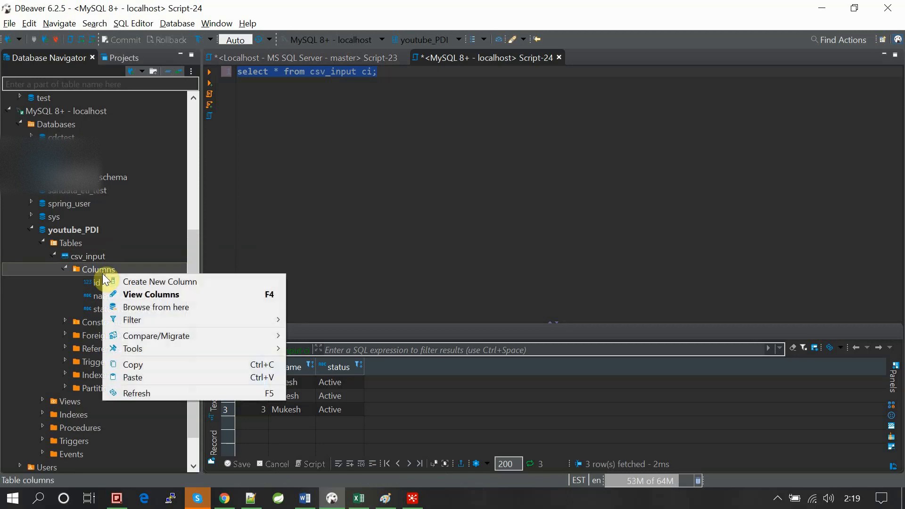
pyautogui.click(164, 281)
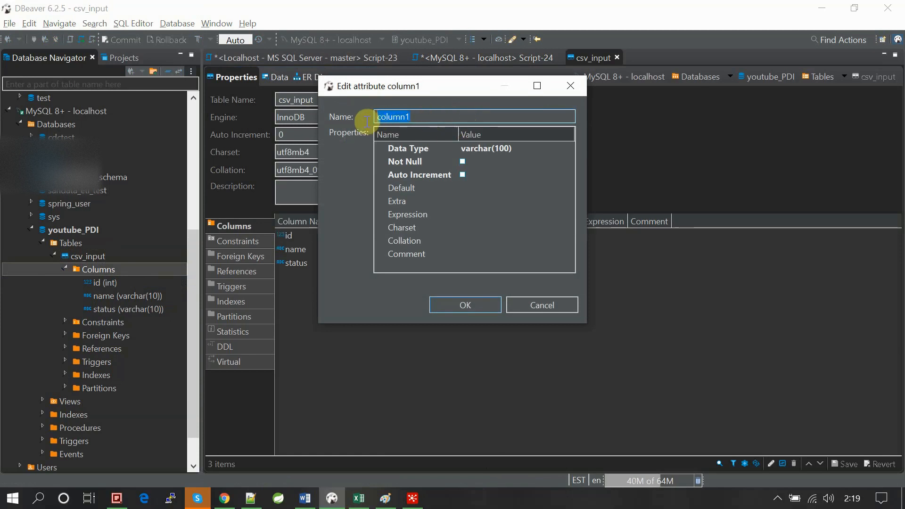
pyautogui.write('destin')
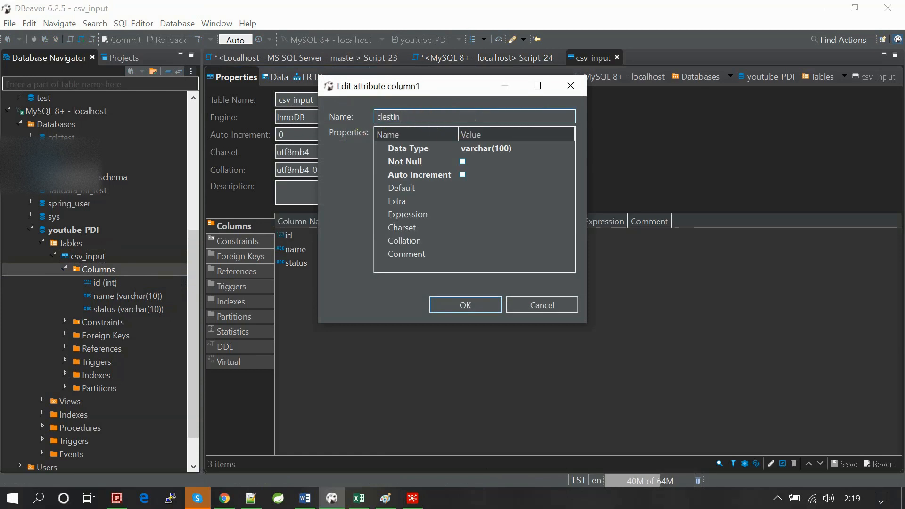
pyautogui.write('ation')
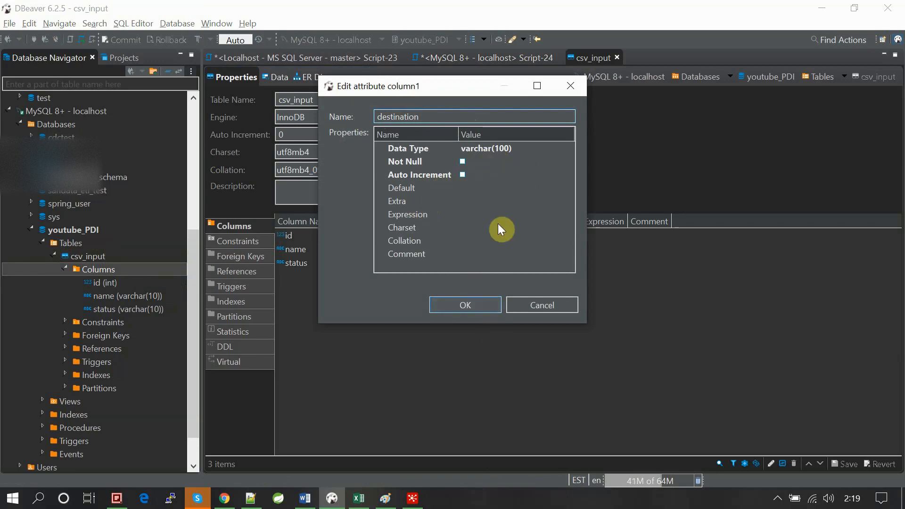
# - Set the destination column's data type to varchar(20) and accept the column definition
pyautogui.click(499, 150)
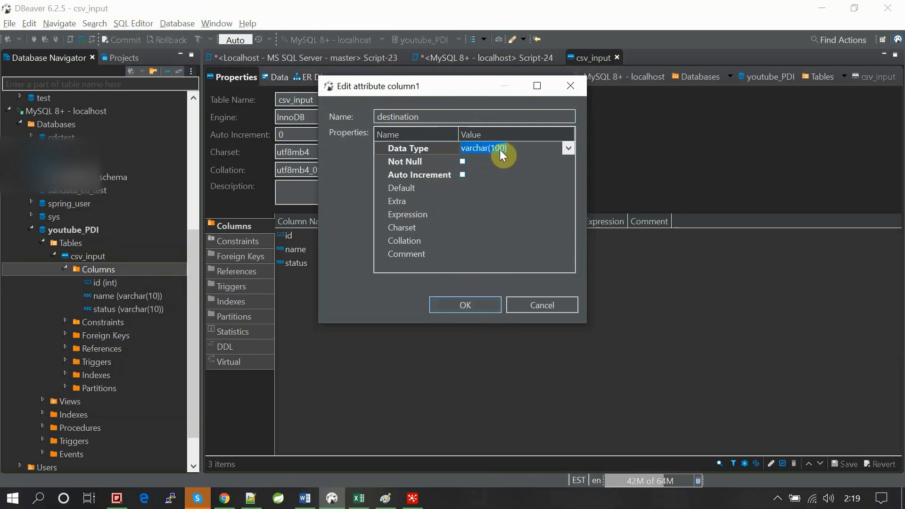
pyautogui.press('BackSpace')
pyautogui.write('2')
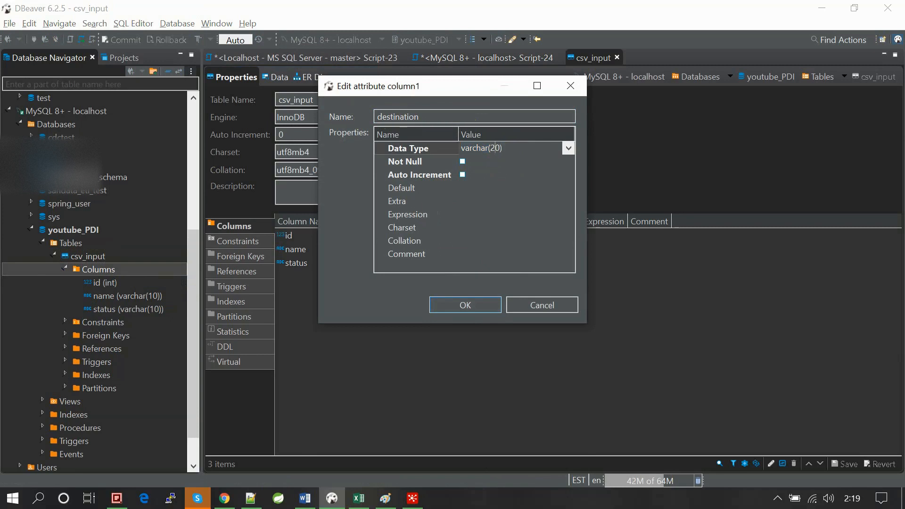
pyautogui.click(457, 306)
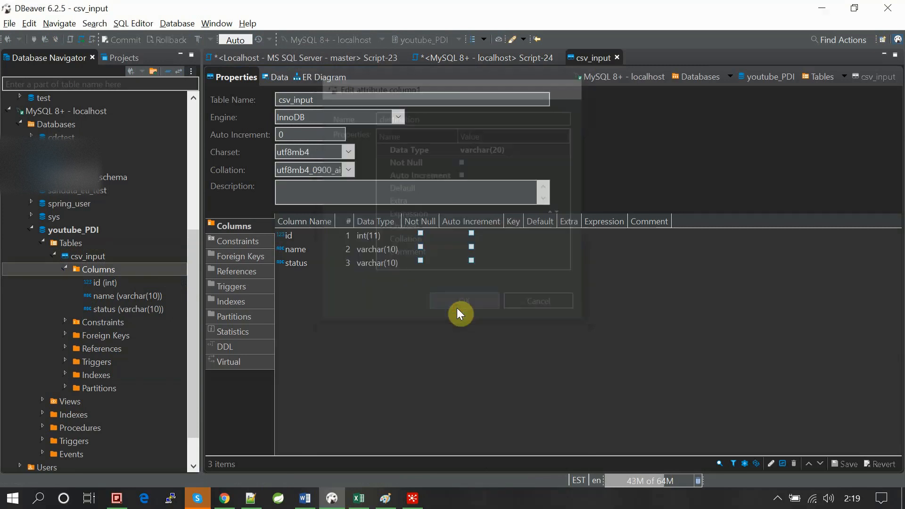
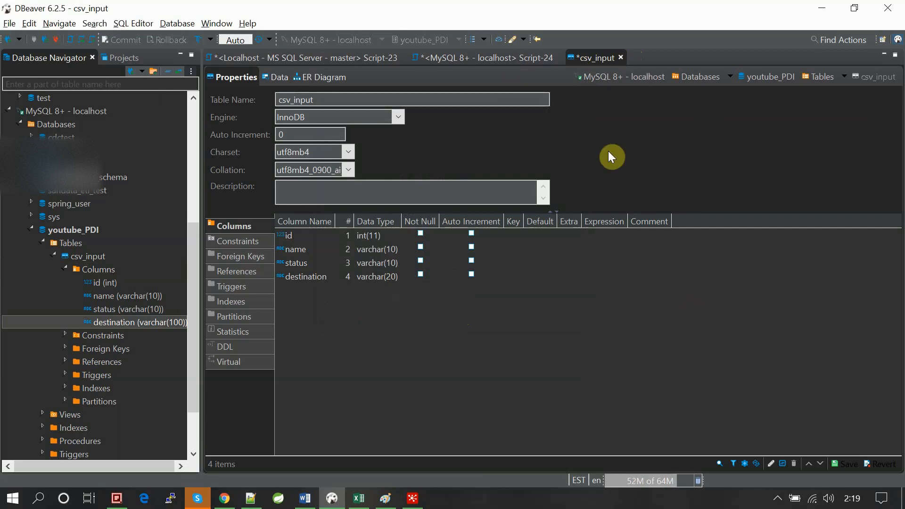
# - Persist the new destination column in csv_input, close the table editor, and rerun the select query on csv_input
pyautogui.hotkey('ctrl', 's')
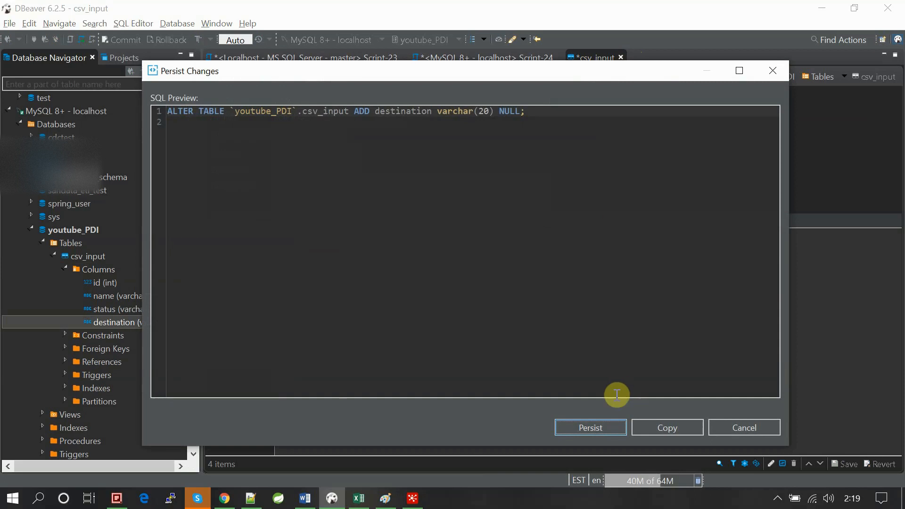
pyautogui.click(597, 427)
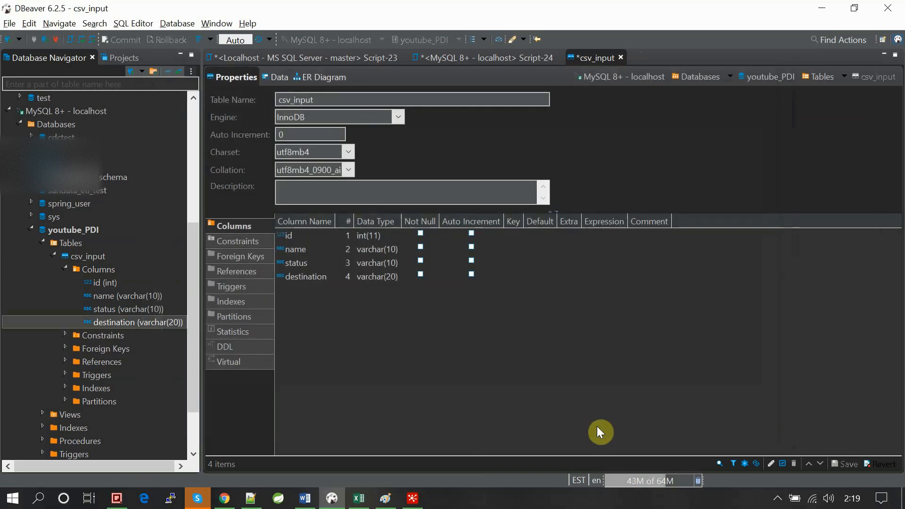
pyautogui.click(616, 57)
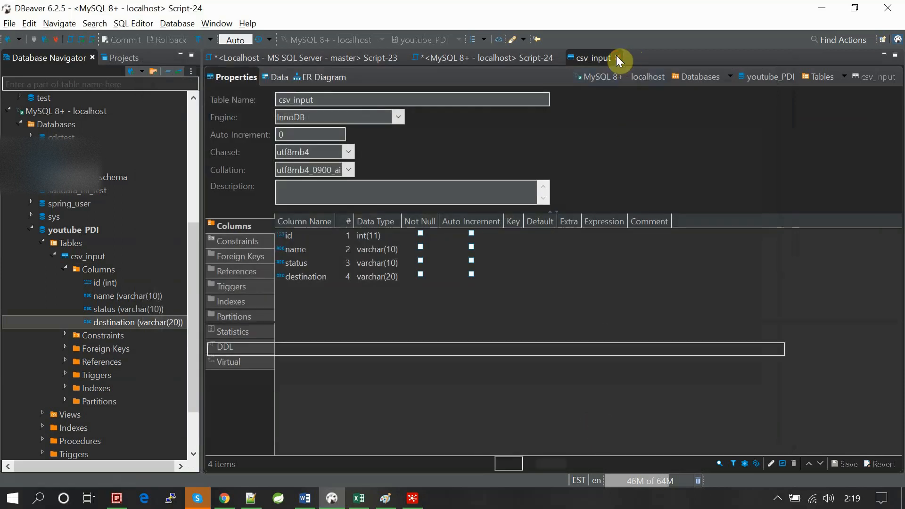
pyautogui.click(395, 140)
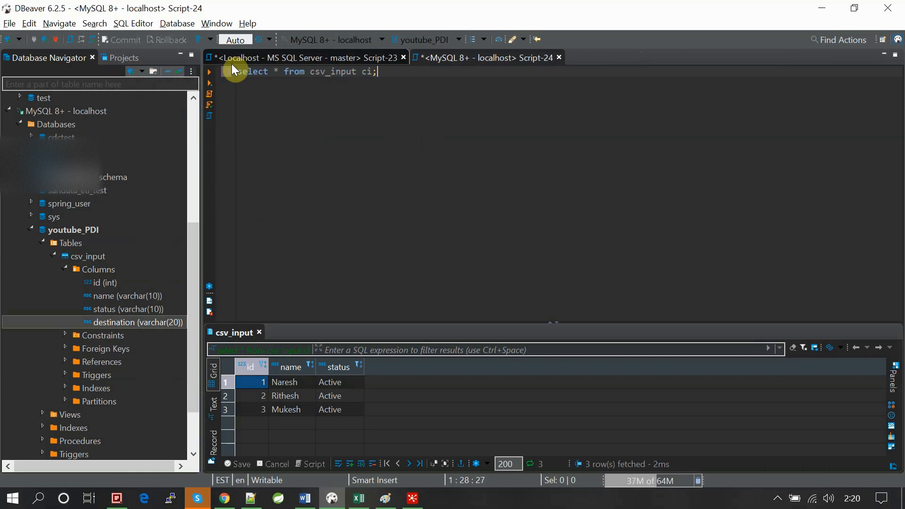
pyautogui.click(212, 74)
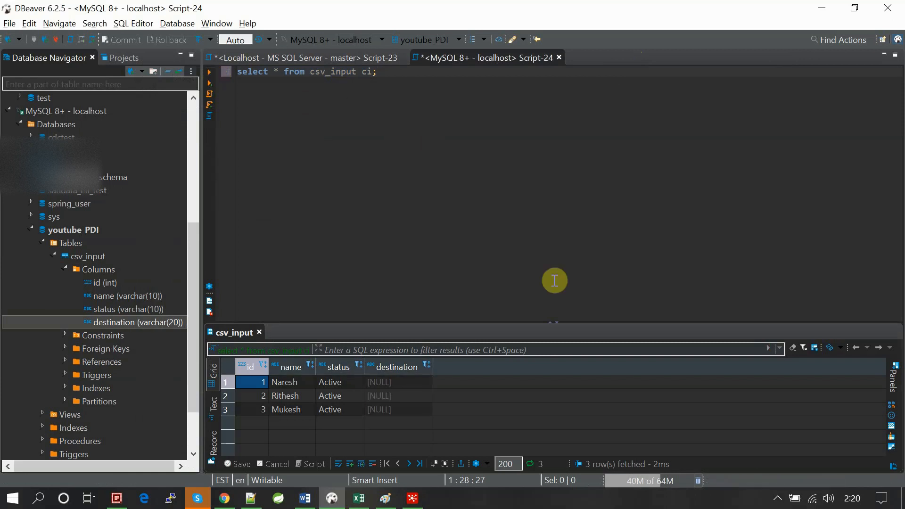
# - Write the statement insert into csv_input(destination) values('AAA') below the select query
pyautogui.click(397, 76)
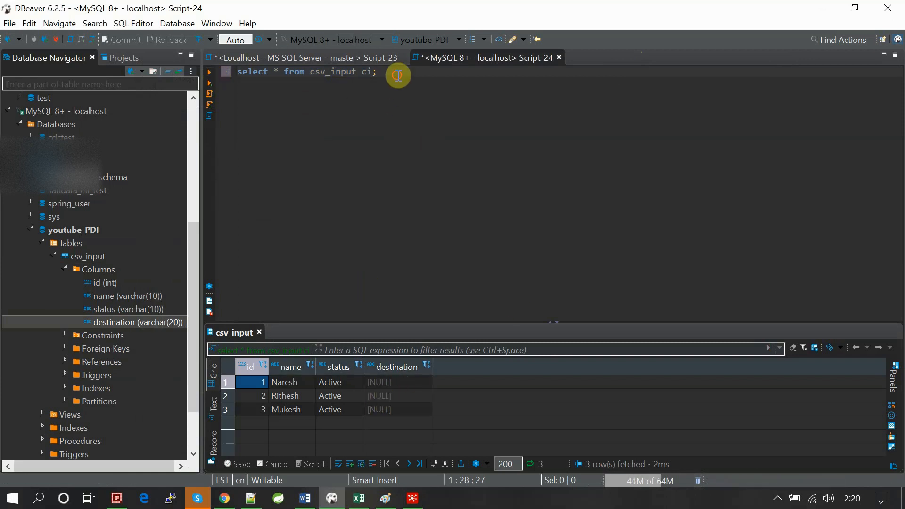
pyautogui.press('Return')
pyautogui.press('Return')
pyautogui.write('inse')
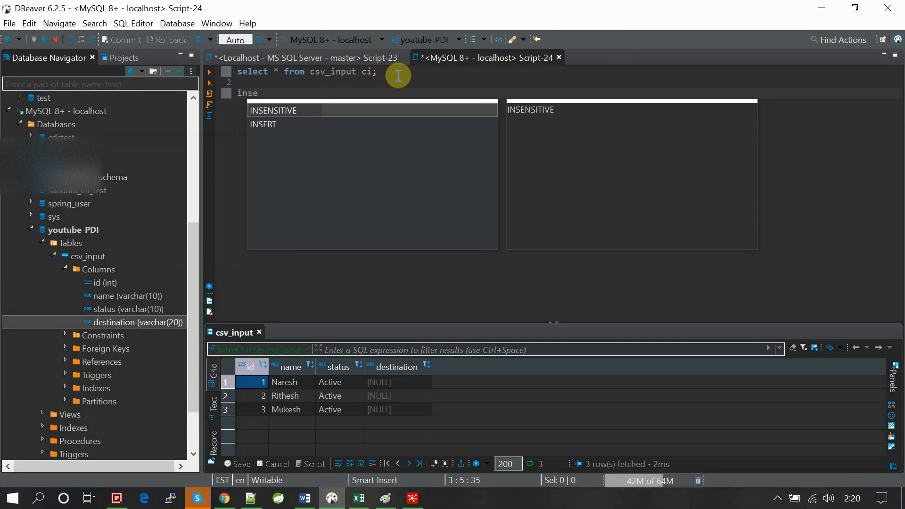
pyautogui.write('rt int')
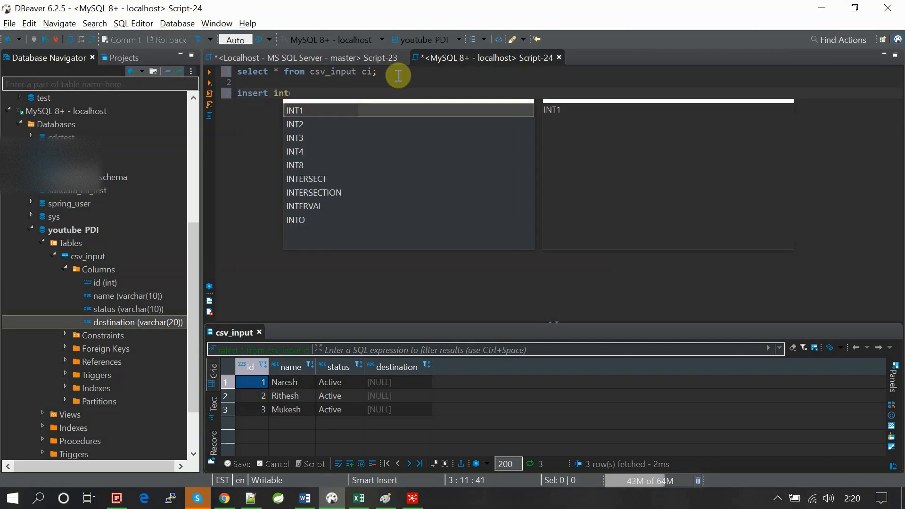
pyautogui.write('o ')
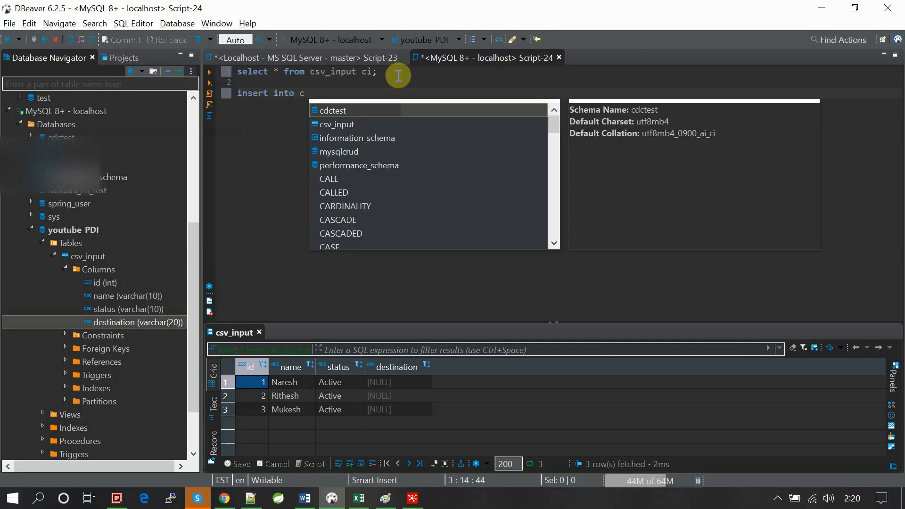
pyautogui.write('csv_input')
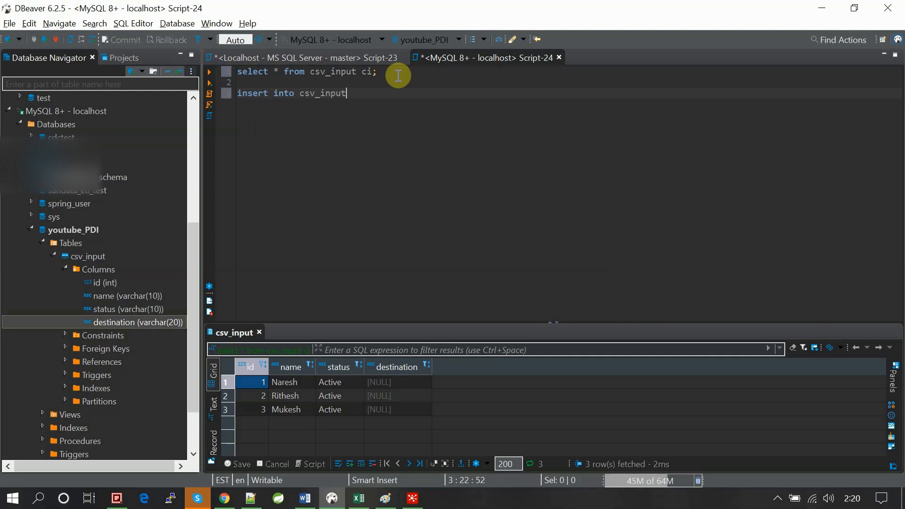
pyautogui.write('(')
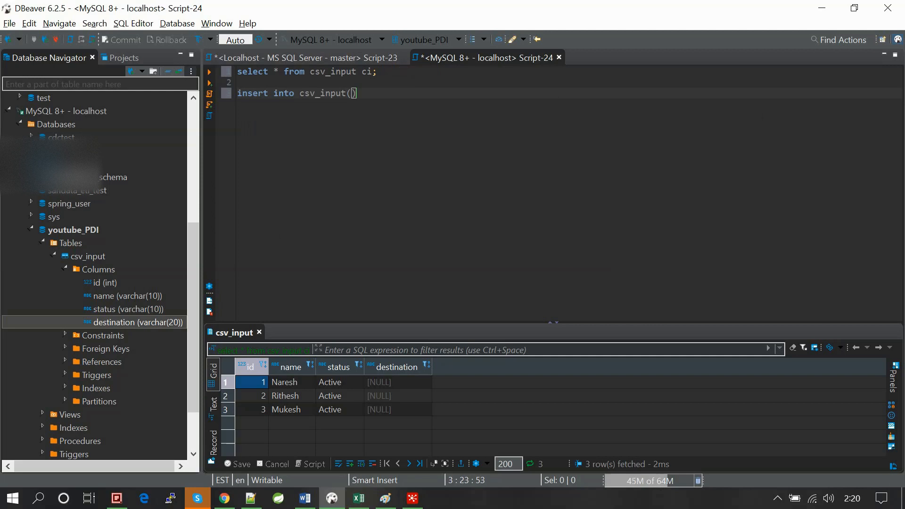
pyautogui.write('des')
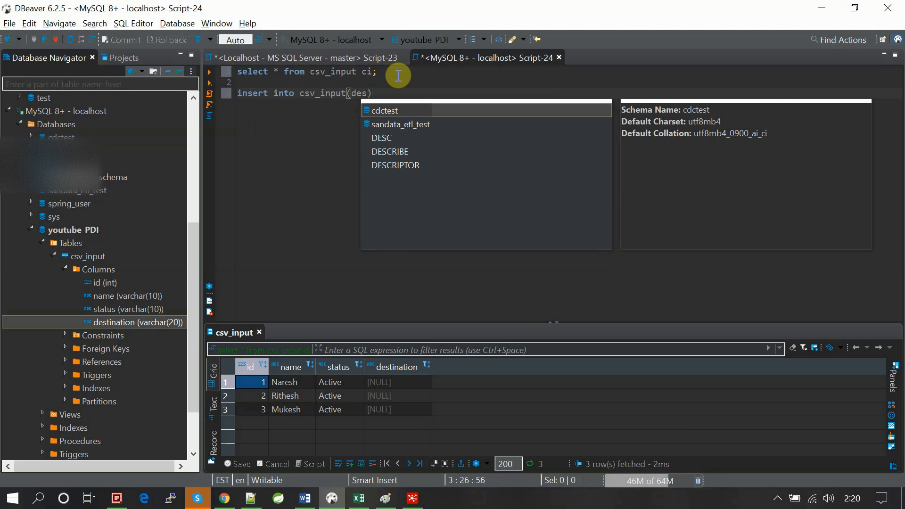
pyautogui.press('BackSpace')
pyautogui.press('BackSpace')
pyautogui.press('BackSpace')
pyautogui.press('BackSpace')
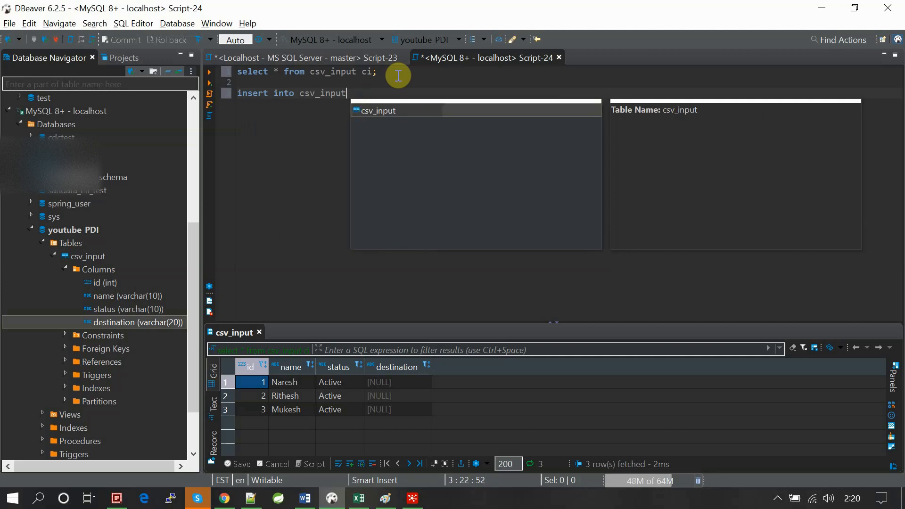
pyautogui.write('(')
pyautogui.write('desti')
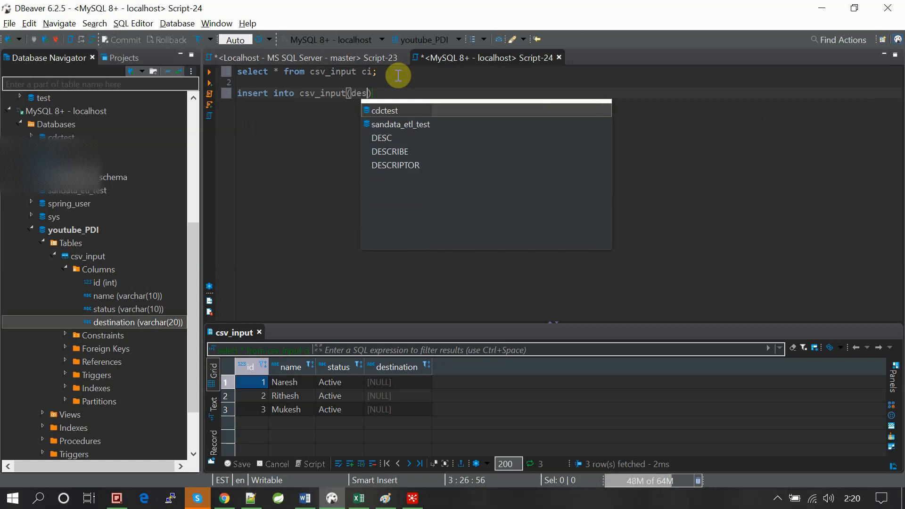
pyautogui.write('nation)')
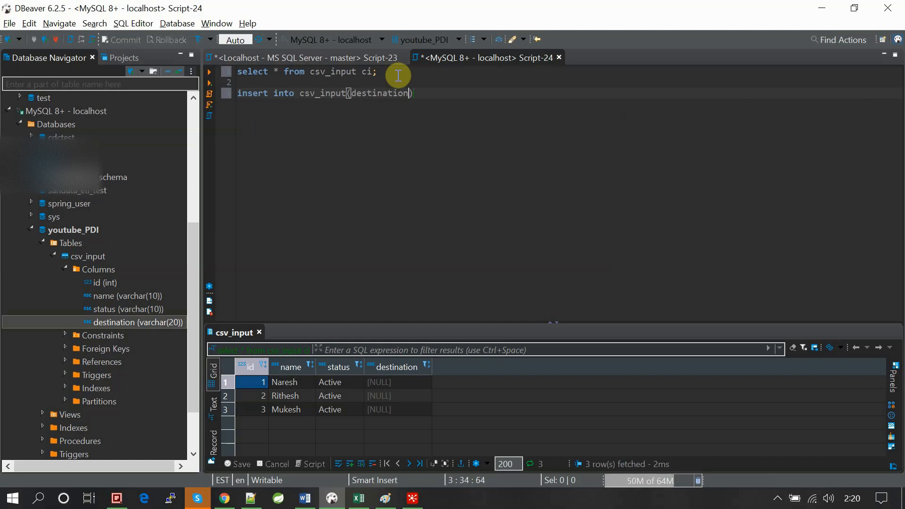
pyautogui.write(' va')
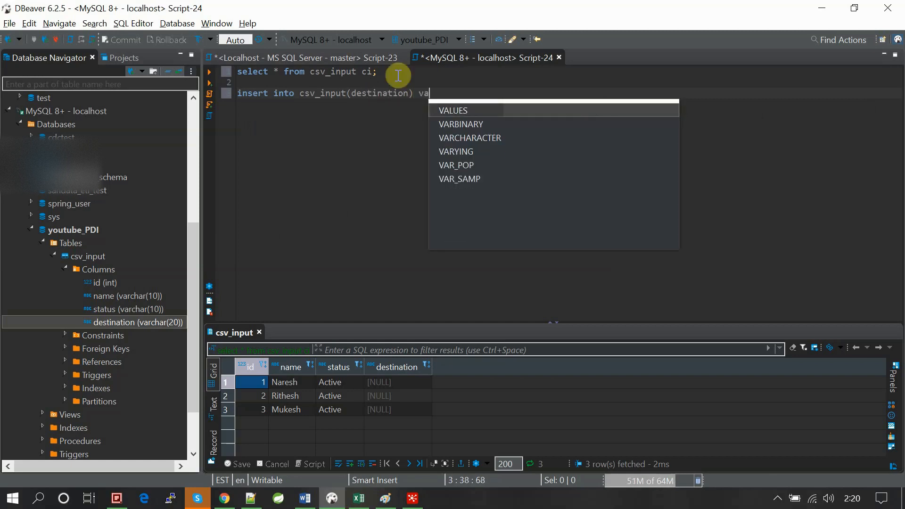
pyautogui.write('lues(')
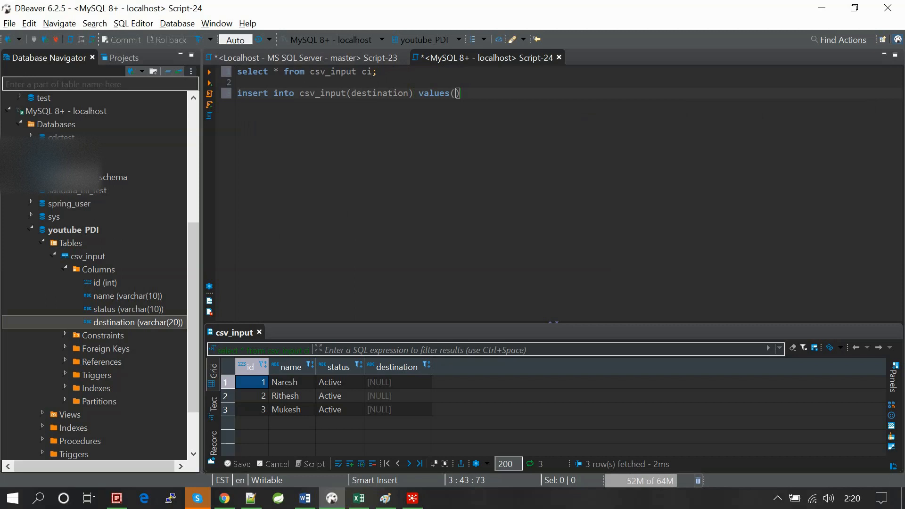
pyautogui.write("'AAA")
# - Run only the insert statement and rerun the select query on csv_input
pyautogui.click(493, 94)
pyautogui.keyDown('shift'); pyautogui.click(230, 93); pyautogui.keyUp('shift')
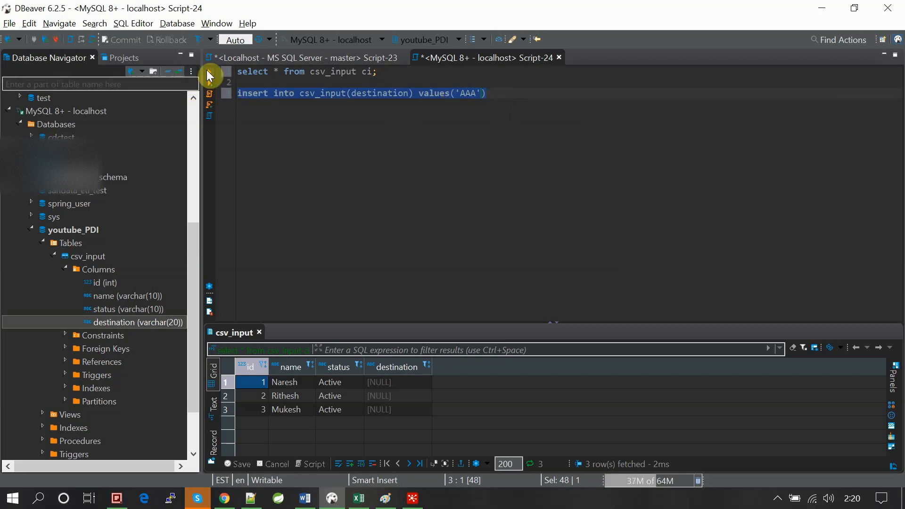
pyautogui.click(208, 73)
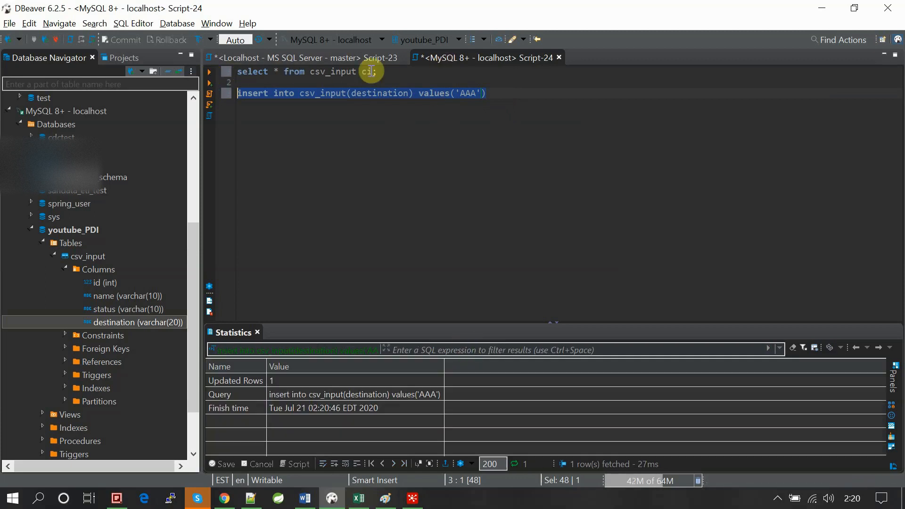
pyautogui.moveTo(385, 75); pyautogui.dragTo(237, 73)
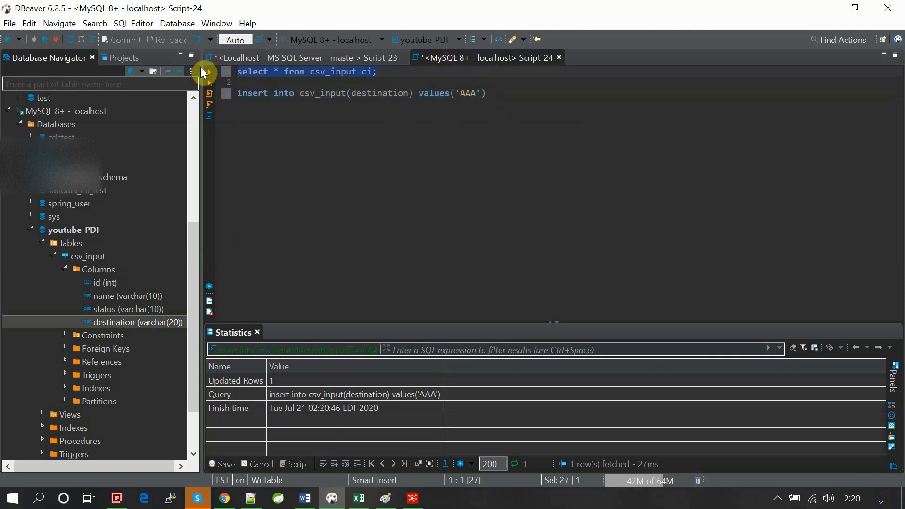
pyautogui.click(209, 73)
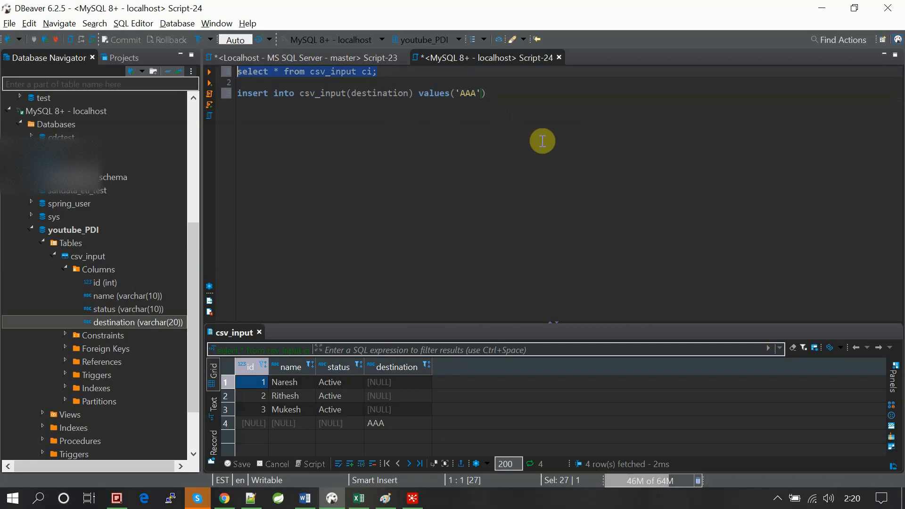
# - Set the destination values in the csv_input results to BBB for row 3, CCC for row 2 and DDD for row 1
pyautogui.doubleClick(340, 424)
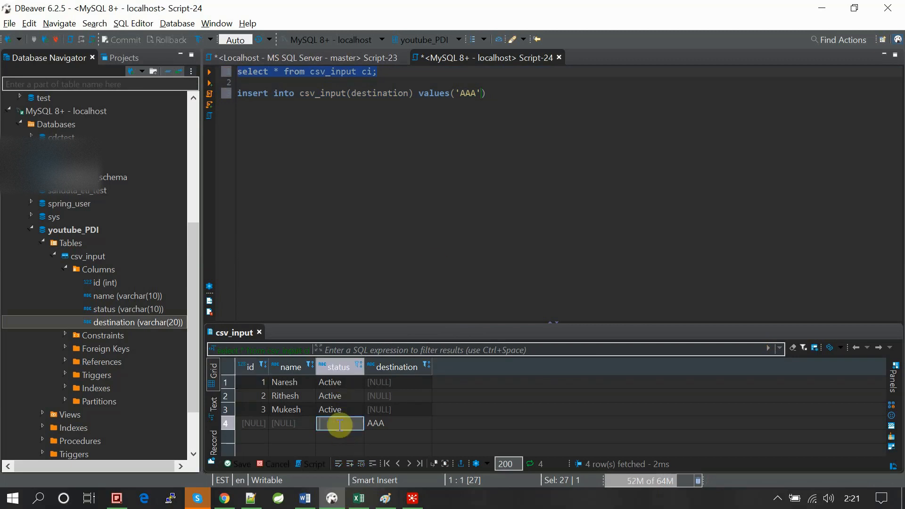
pyautogui.doubleClick(383, 412)
pyautogui.write('BBB')
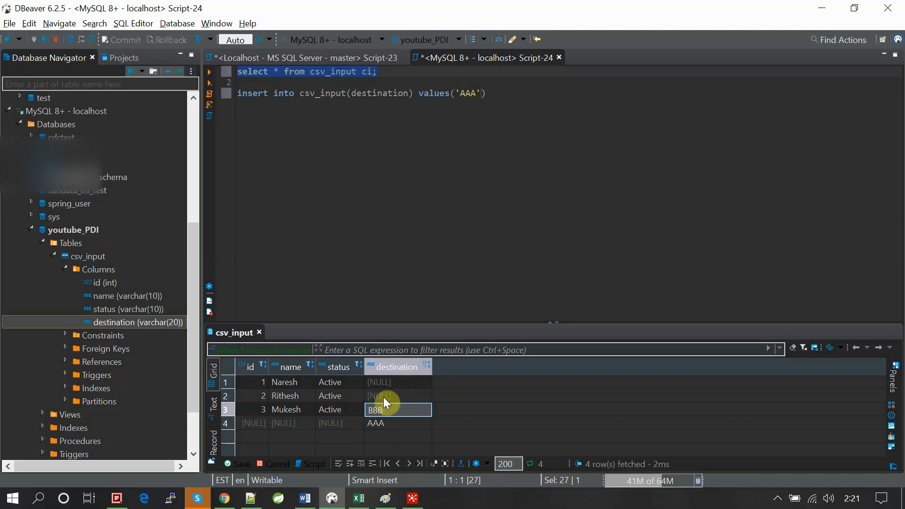
pyautogui.doubleClick(384, 397)
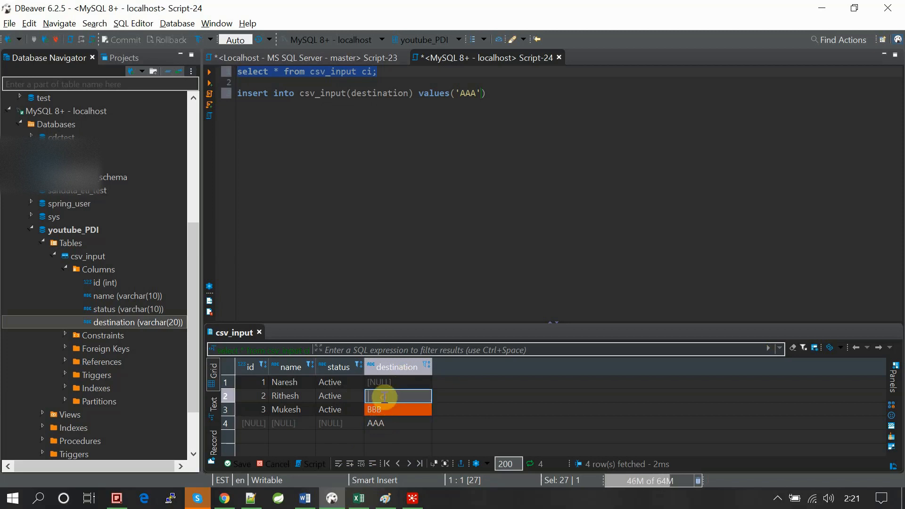
pyautogui.write('CCC')
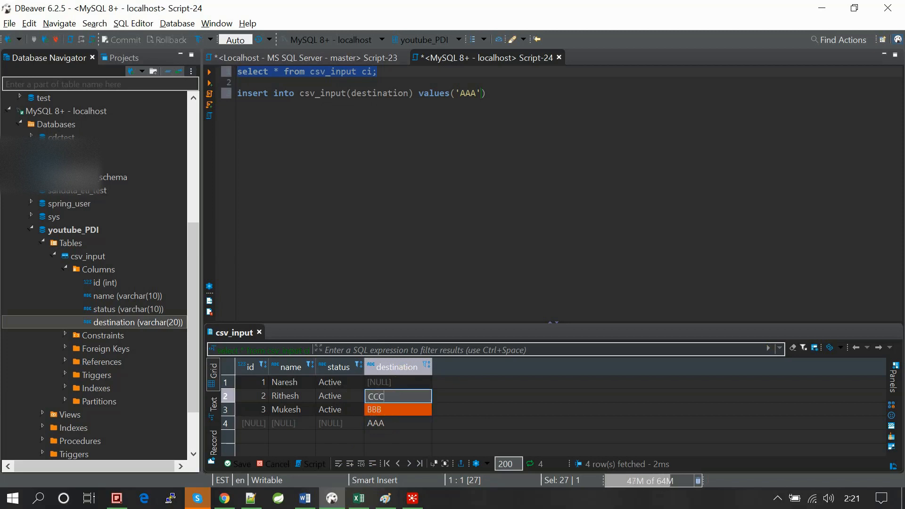
pyautogui.doubleClick(398, 382)
pyautogui.write('DDD')
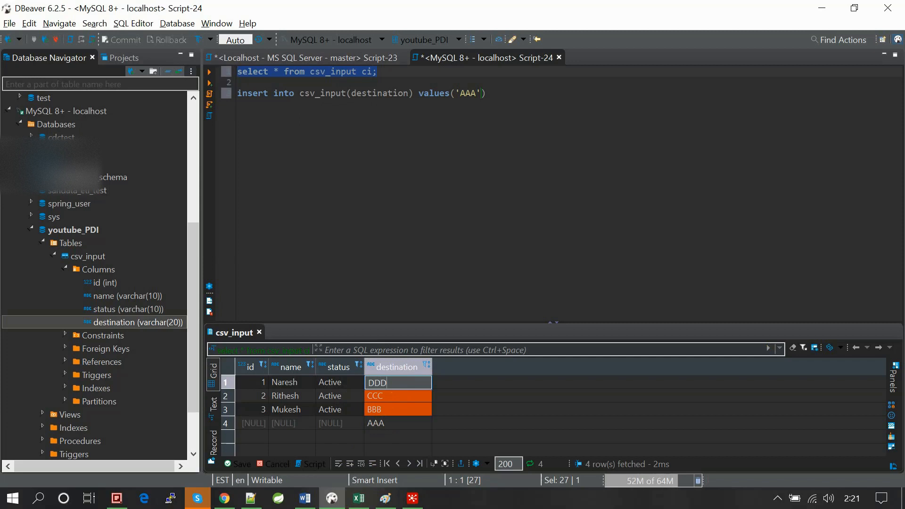
# - Fill the fourth csv_input row with id 4, a person's first name and the status Avtive
pyautogui.click(255, 423)
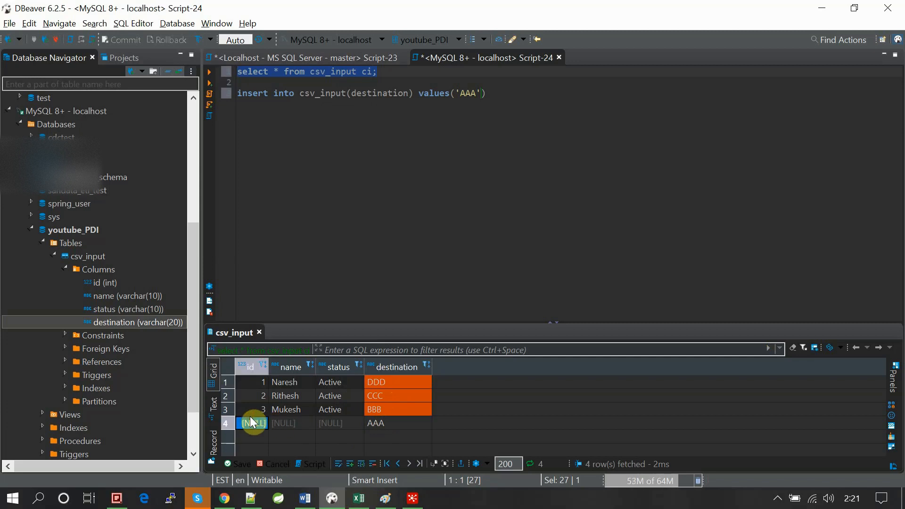
pyautogui.doubleClick(257, 423)
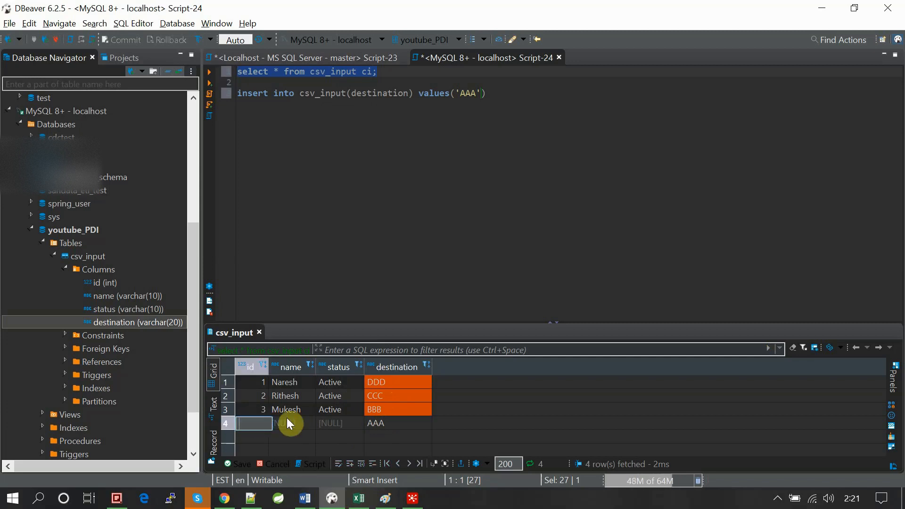
pyautogui.write('4')
pyautogui.doubleClick(287, 418)
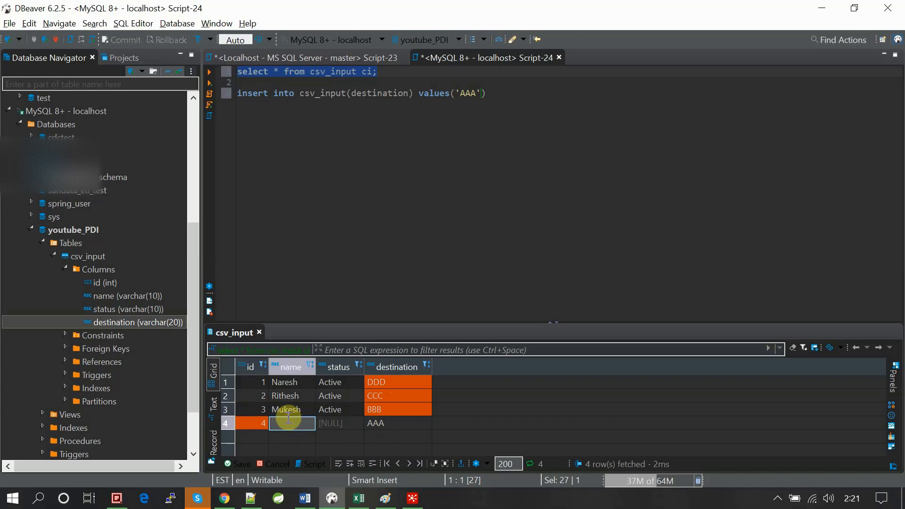
pyautogui.write('Mi')
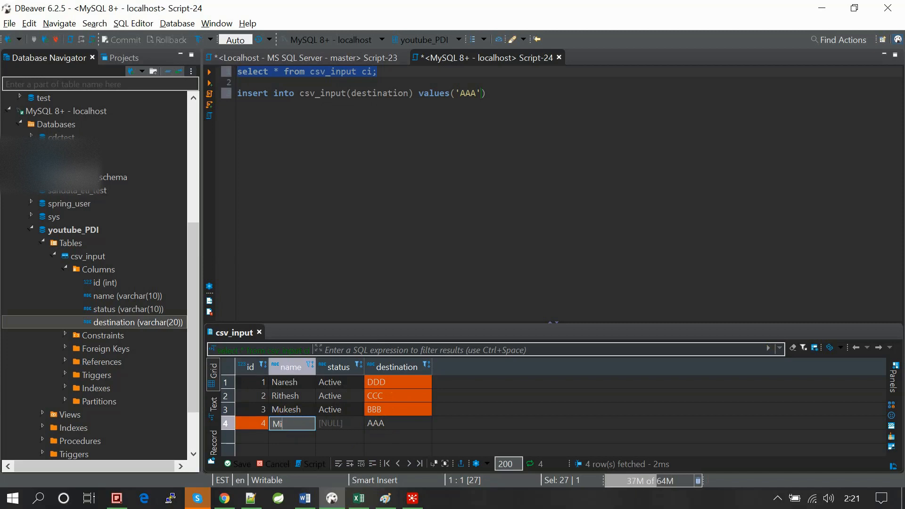
pyautogui.write('tesh')
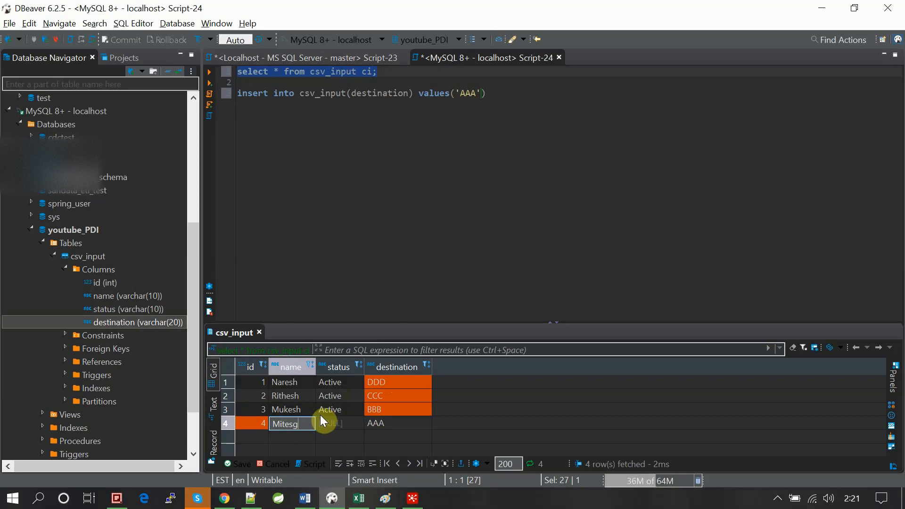
pyautogui.click(322, 420)
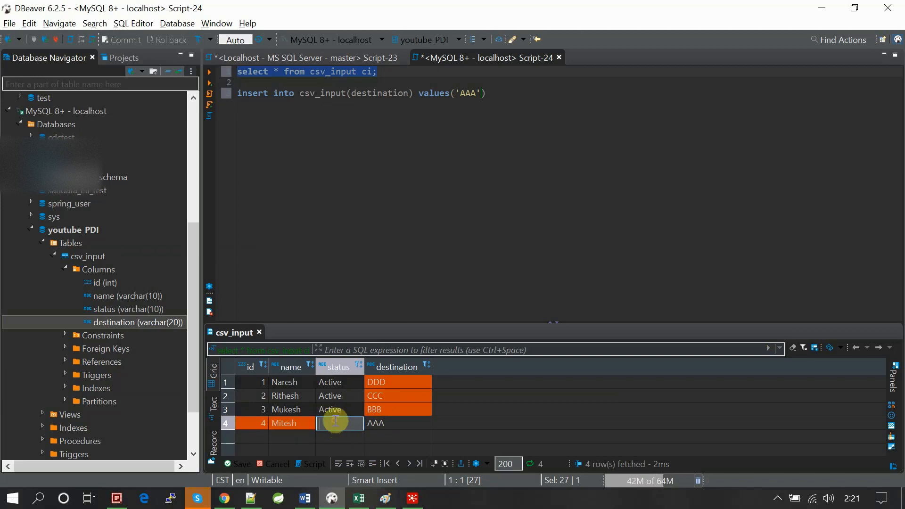
pyautogui.write('Avtive')
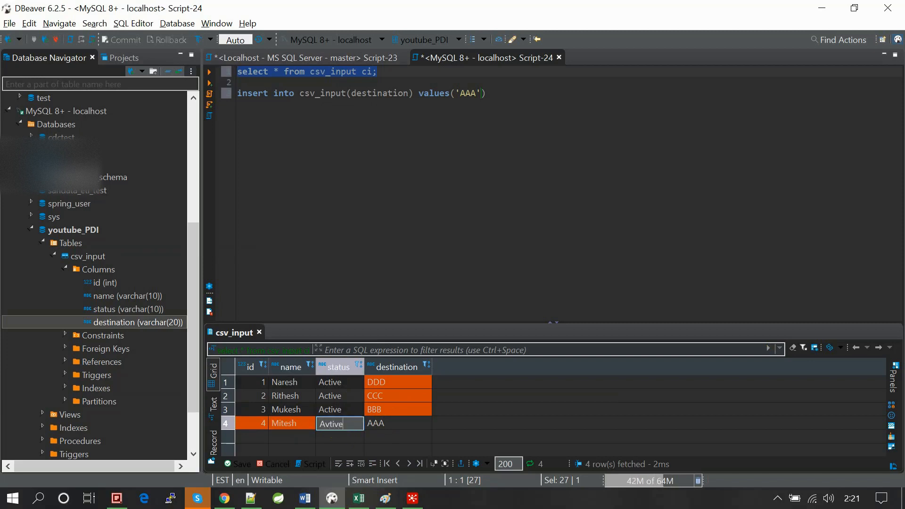
# - End the insert statement with a semicolon and add the statement commit; below it
pyautogui.click(397, 213)
pyautogui.write(');')
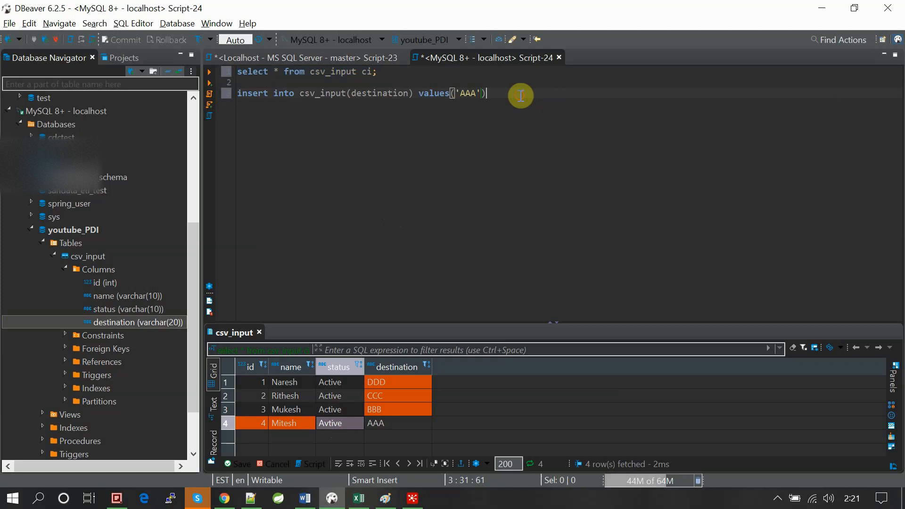
pyautogui.press('Return')
pyautogui.press('Return')
pyautogui.write('commit;')
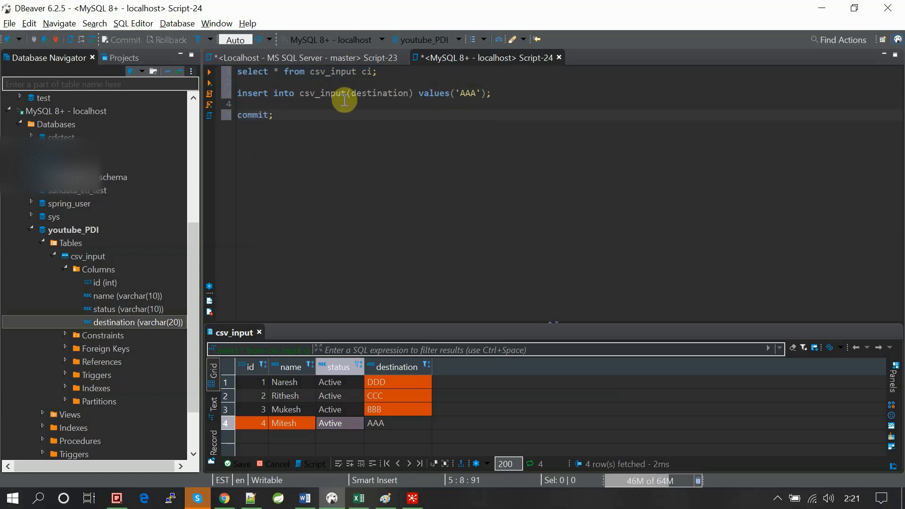
# - Run only the commit statement, saving the edited csv_input rows to the database with all columns used as the unique key
pyautogui.doubleClick(255, 115)
pyautogui.click(210, 76)
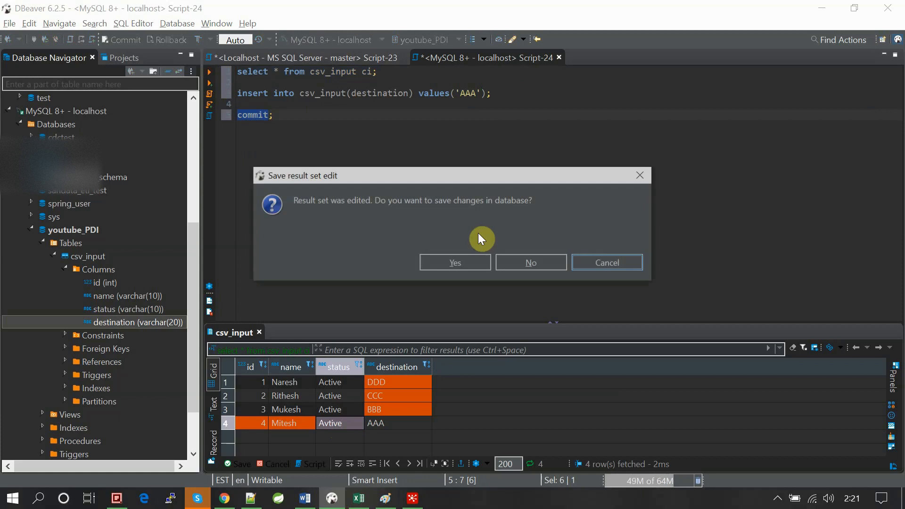
pyautogui.click(458, 262)
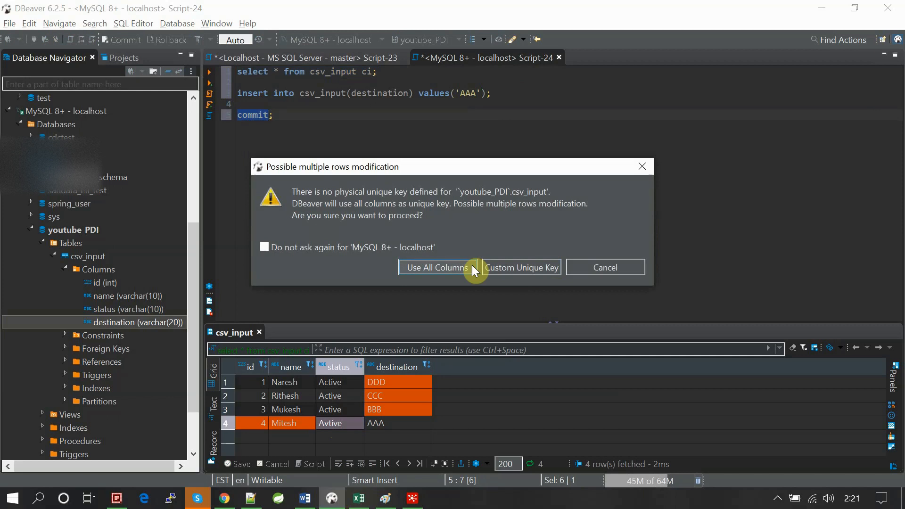
pyautogui.click(472, 265)
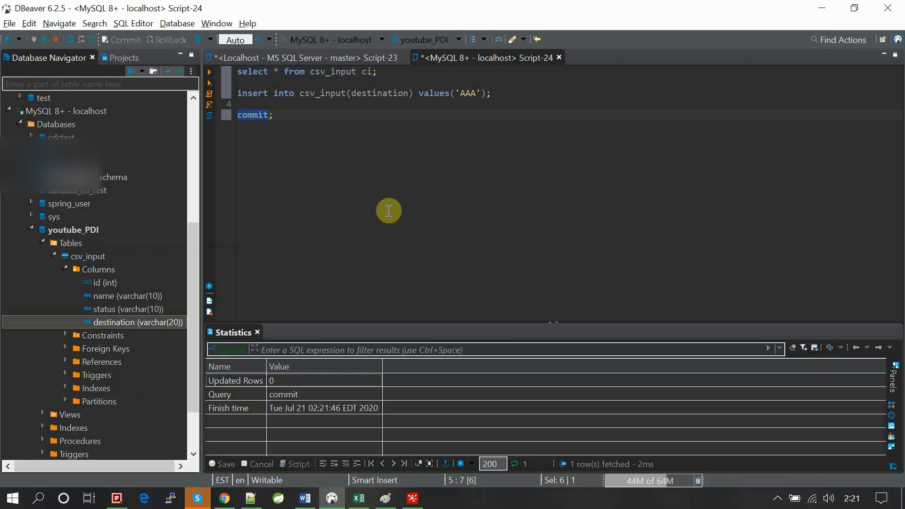
# - Rerun only the select query on csv_input to check the saved rows
pyautogui.moveTo(222, 71); pyautogui.dragTo(380, 72)
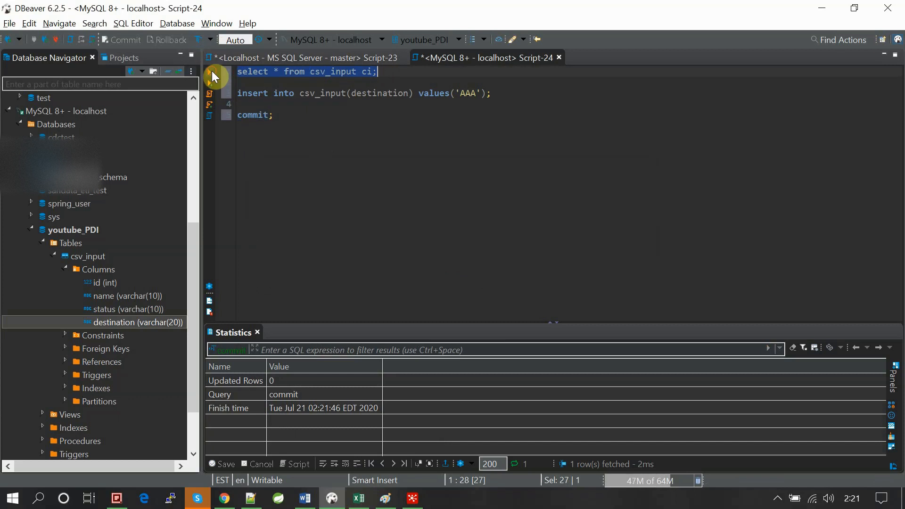
pyautogui.click(212, 75)
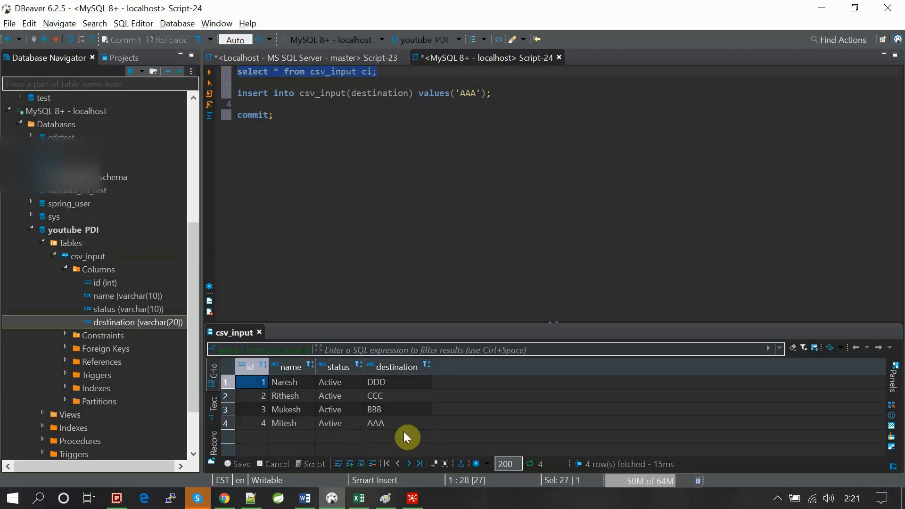
pyautogui.click(384, 260)
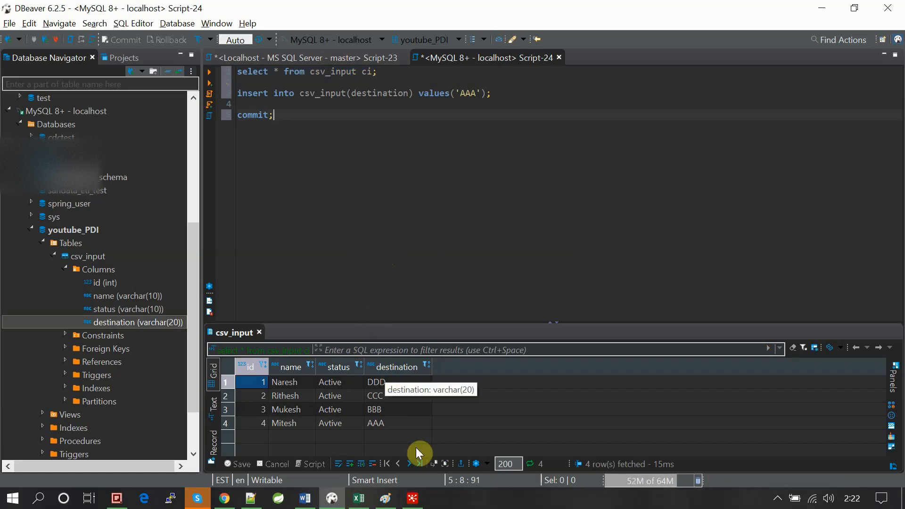
# - Switch to Spoon and check the SQL query of the Table input step, leaving it without changes
pyautogui.click(412, 500)
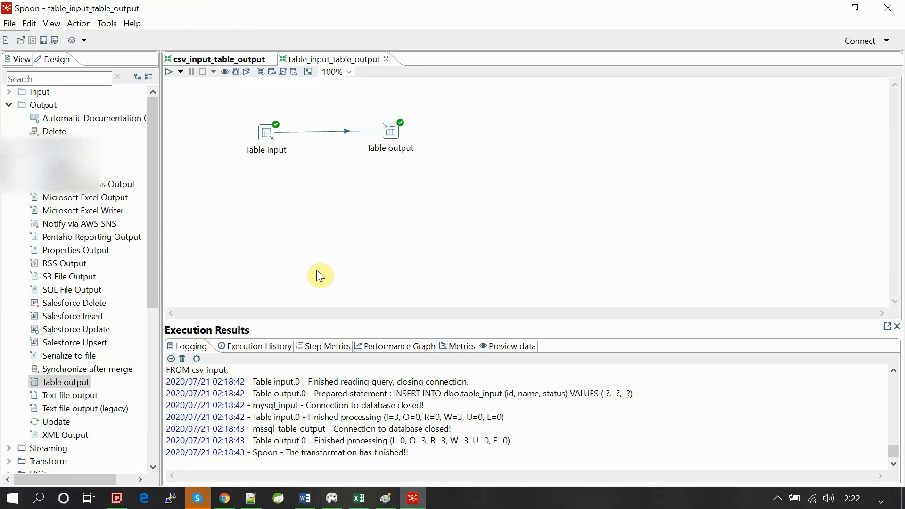
pyautogui.doubleClick(270, 135)
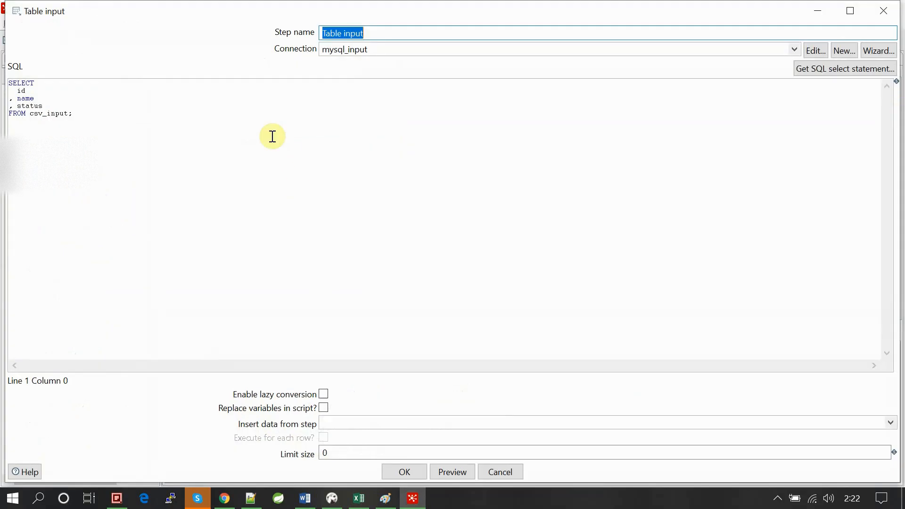
pyautogui.click(511, 468)
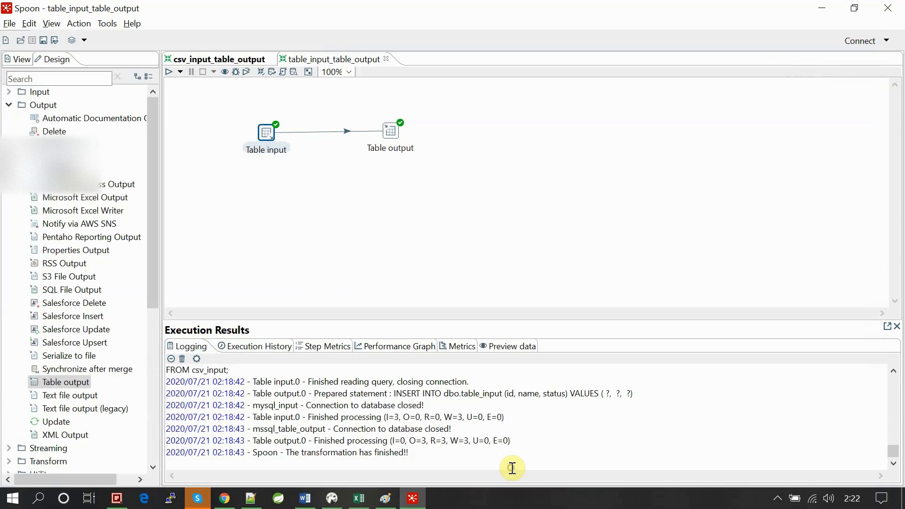
# - Clear Spoon's database cache
pyautogui.click(106, 26)
pyautogui.moveTo(130, 38)
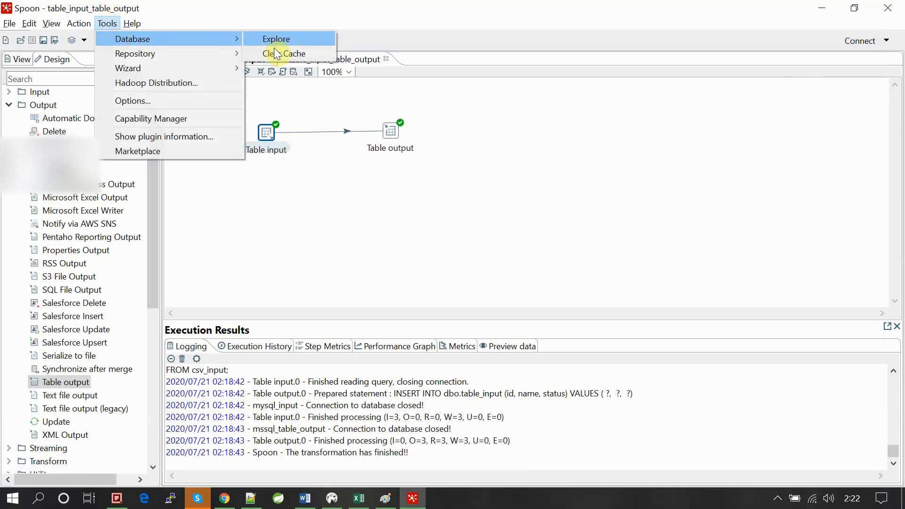
pyautogui.click(276, 54)
pyautogui.click(100, 24)
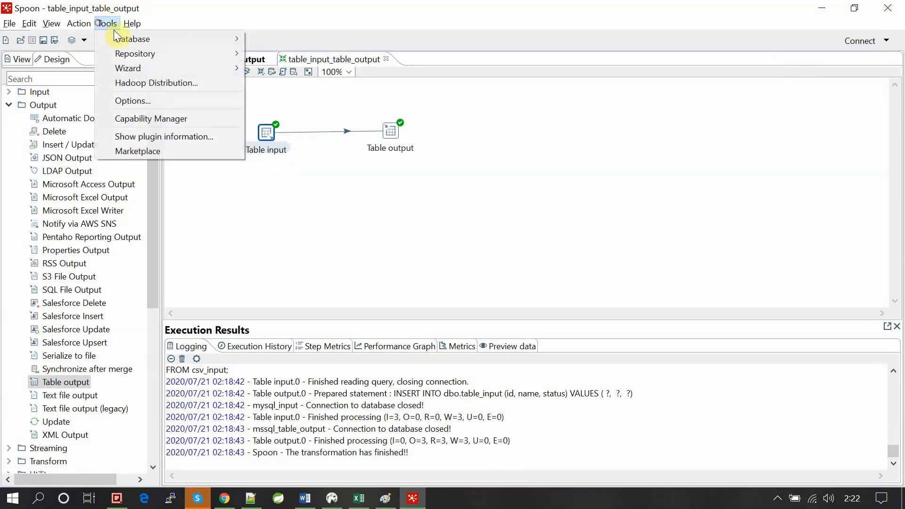
pyautogui.moveTo(131, 38)
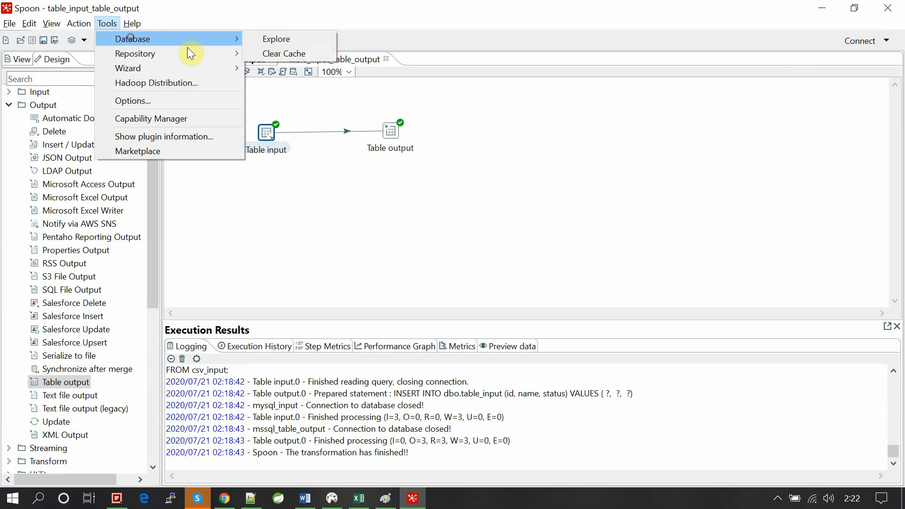
pyautogui.click(222, 30)
pyautogui.click(106, 24)
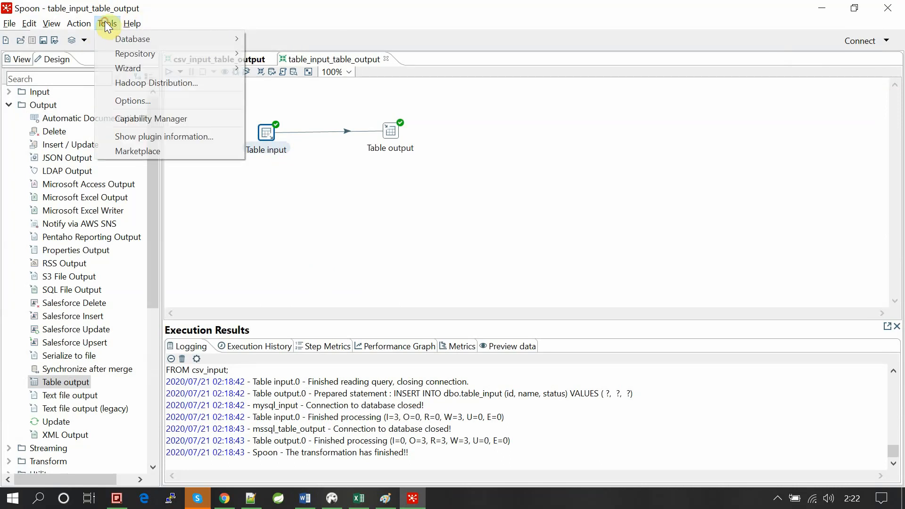
pyautogui.moveTo(186, 38)
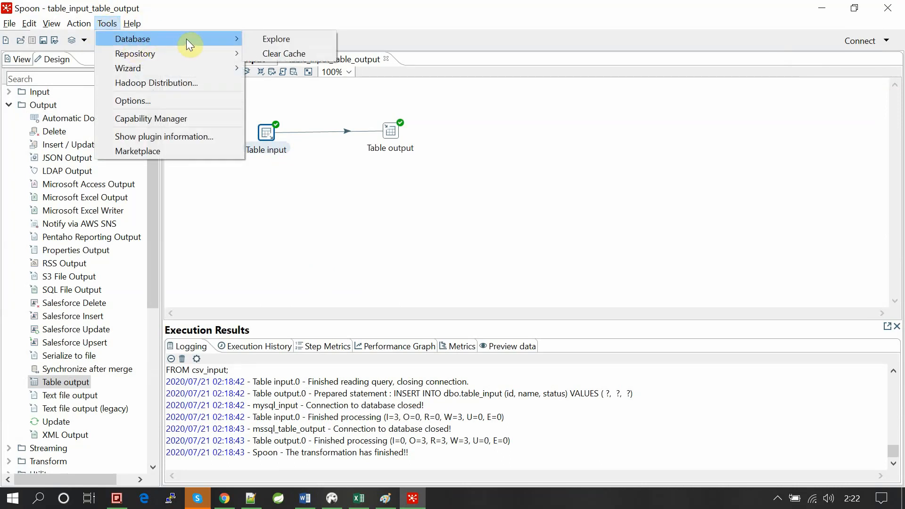
pyautogui.click(269, 54)
# - Regenerate the Table input's SQL select statement from the csv_input table with its field names included, and save the transformation
pyautogui.doubleClick(266, 135)
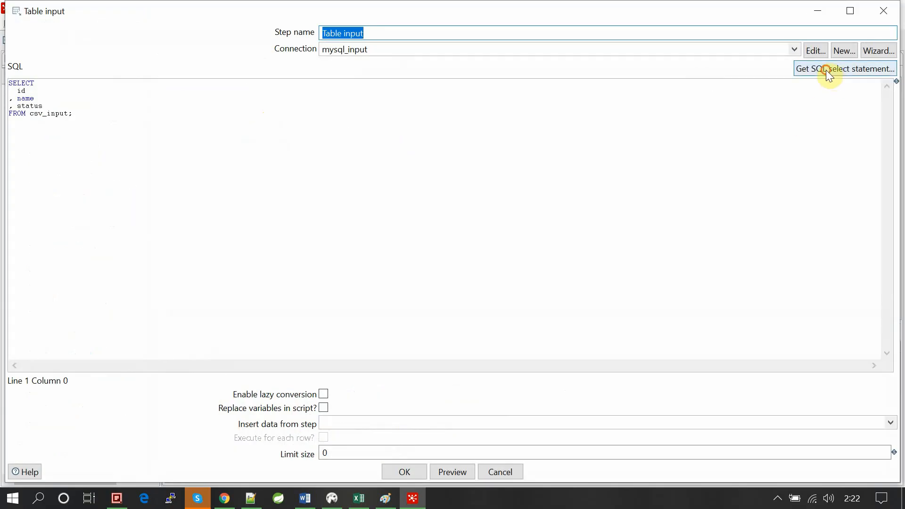
pyautogui.click(826, 70)
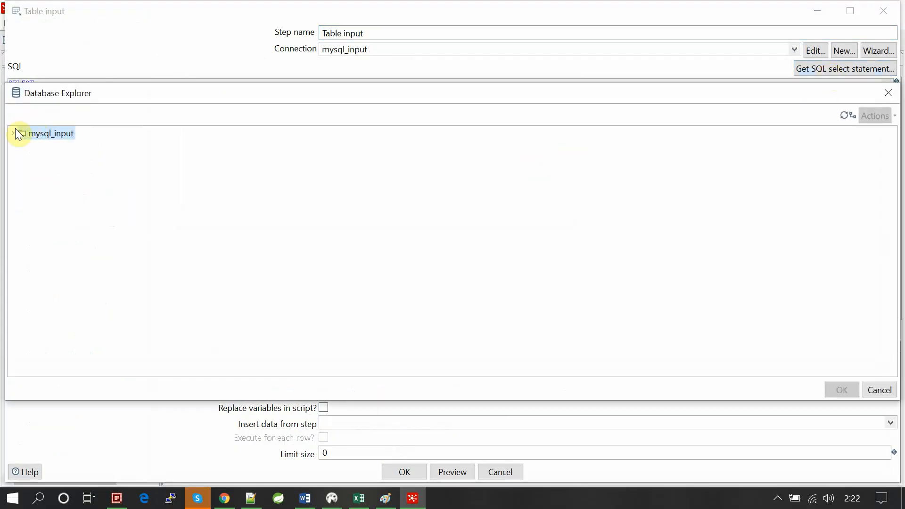
pyautogui.click(14, 133)
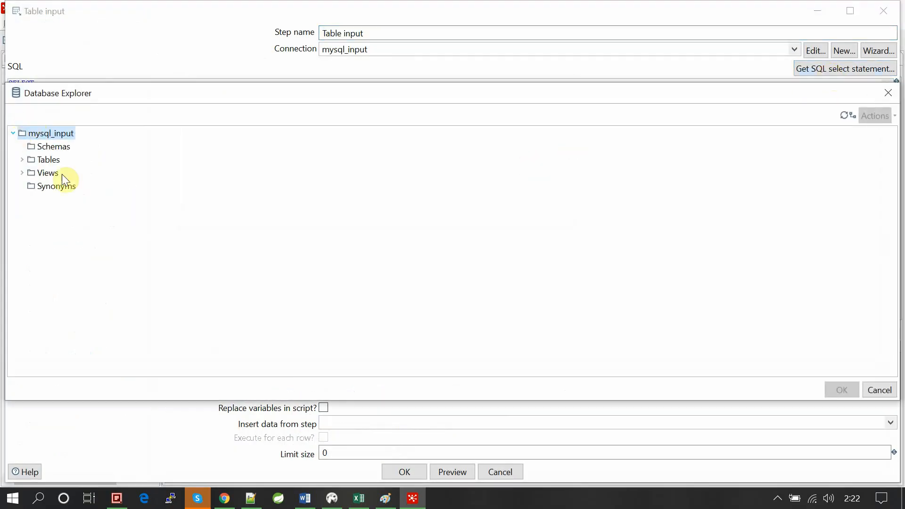
pyautogui.click(23, 160)
pyautogui.scroll(-15, 73, 224)
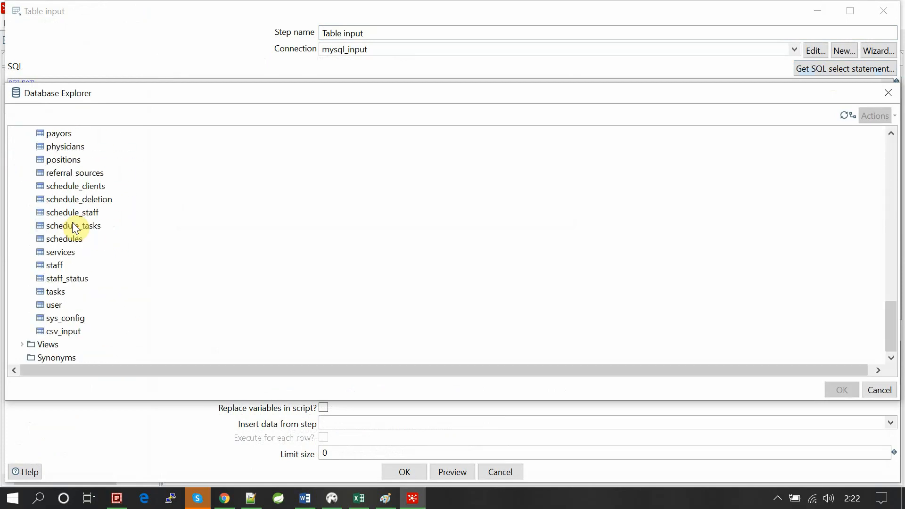
pyautogui.doubleClick(62, 331)
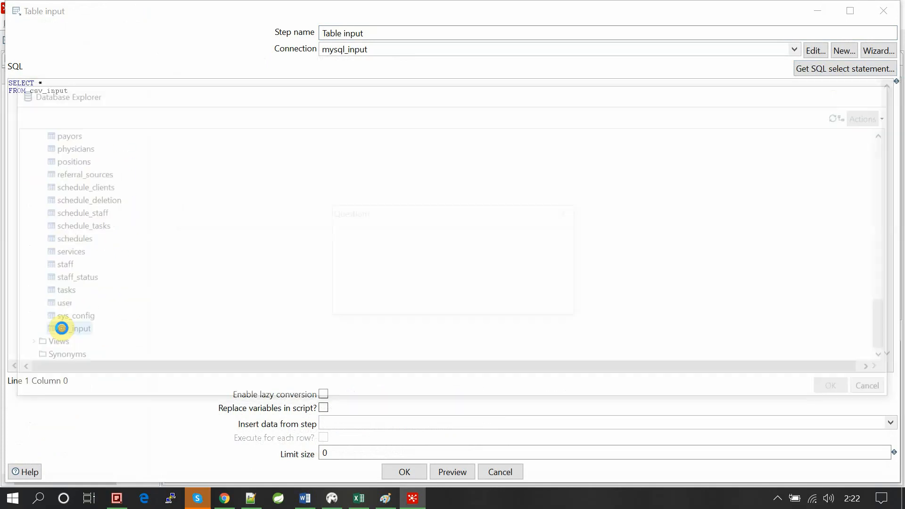
pyautogui.click(424, 297)
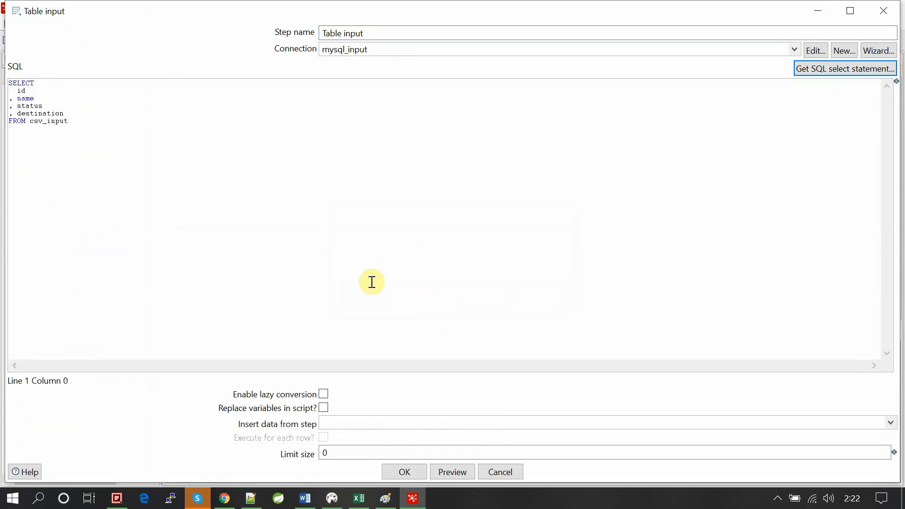
pyautogui.click(46, 114)
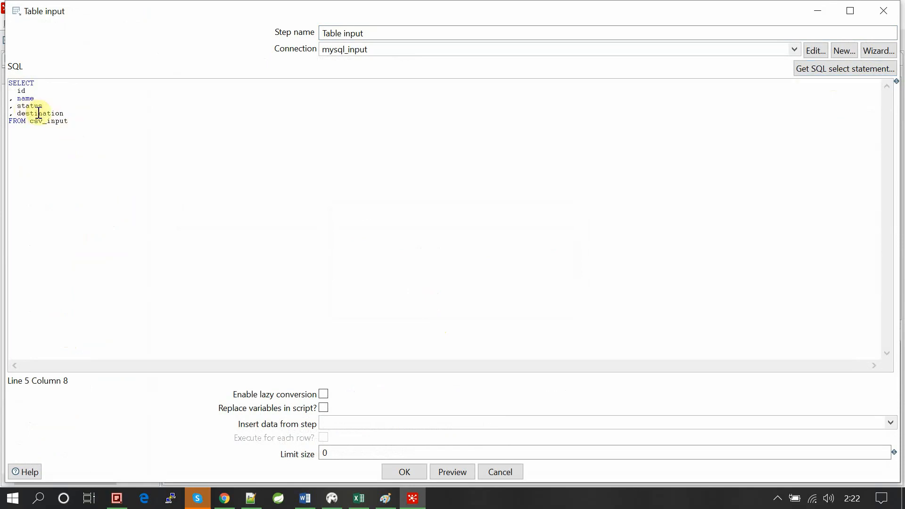
pyautogui.click(403, 472)
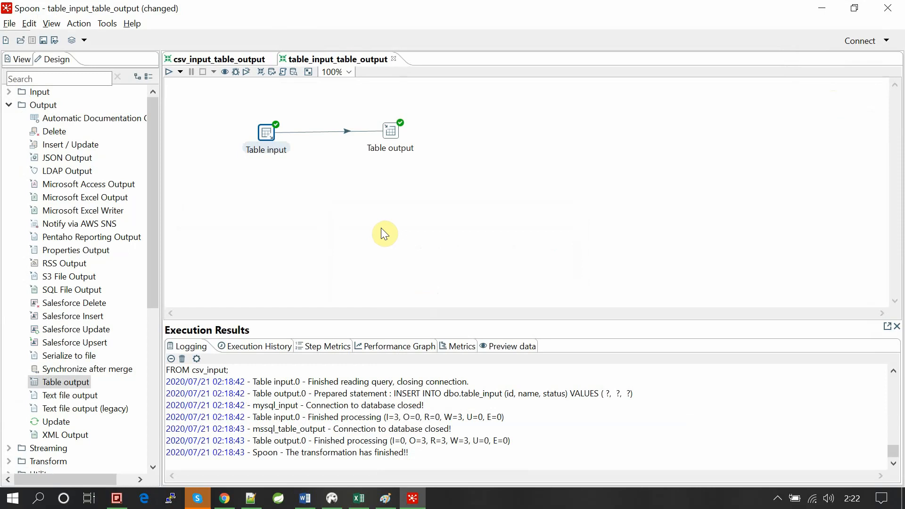
pyautogui.hotkey('ctrl', 's')
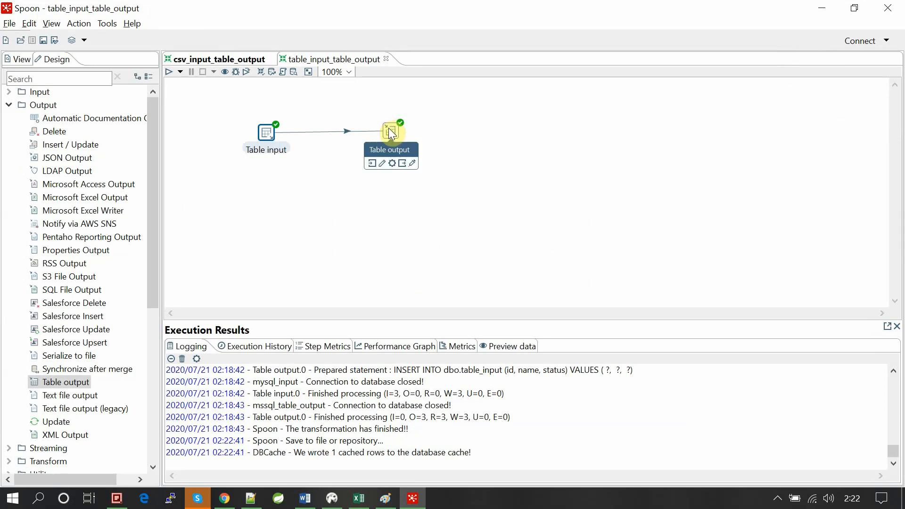
# - Clear the Table output's database fields and add all the fields from the incoming stream
pyautogui.doubleClick(391, 132)
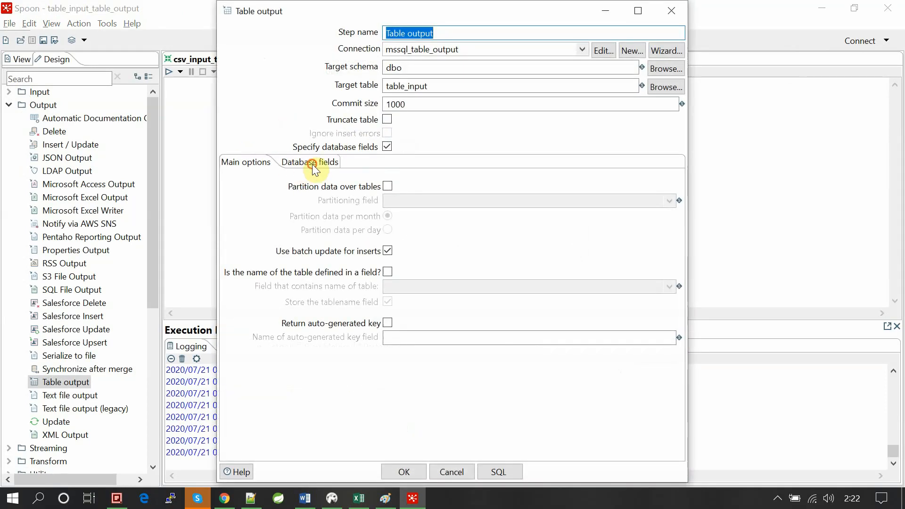
pyautogui.click(313, 165)
pyautogui.click(658, 194)
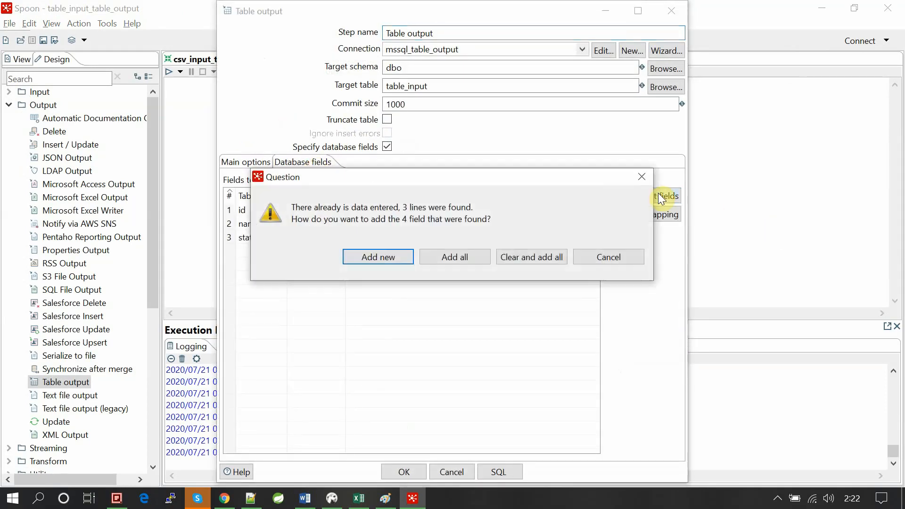
pyautogui.click(528, 256)
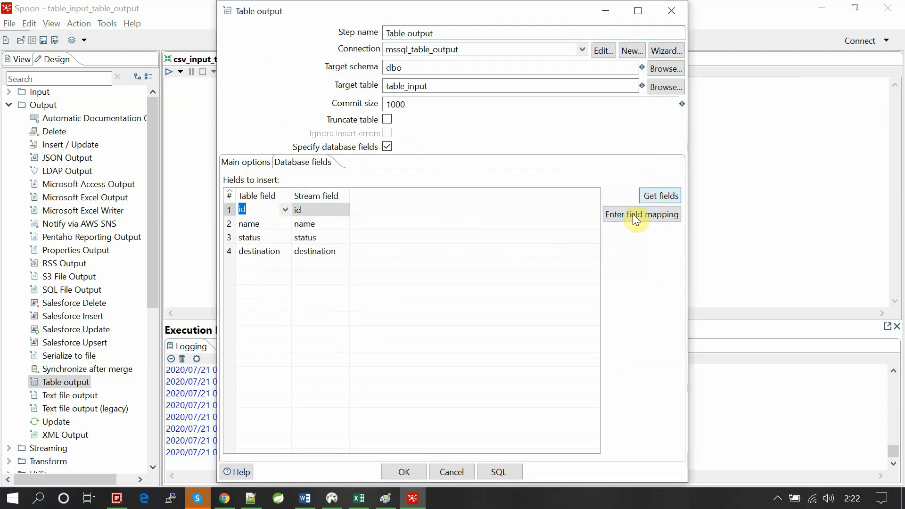
# - Map the source field destination to the target field dest in the Table output step, and save the transformation
pyautogui.click(635, 216)
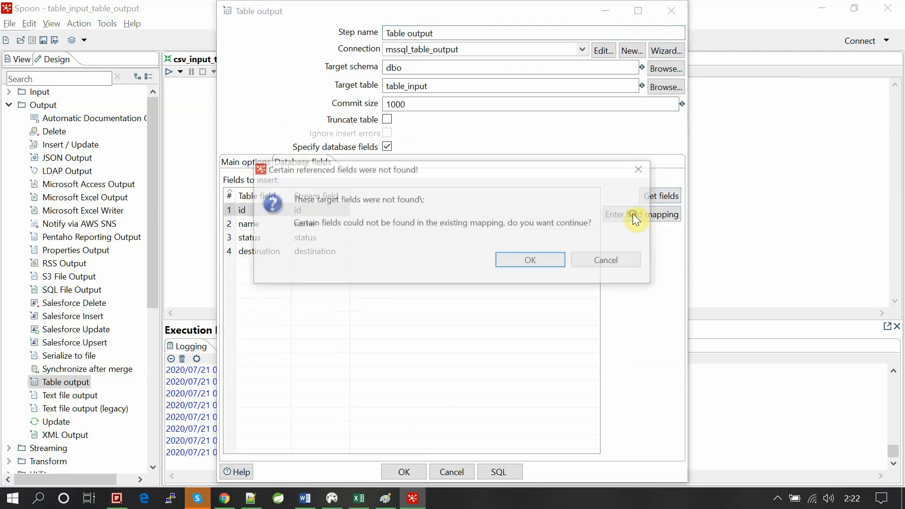
pyautogui.click(538, 259)
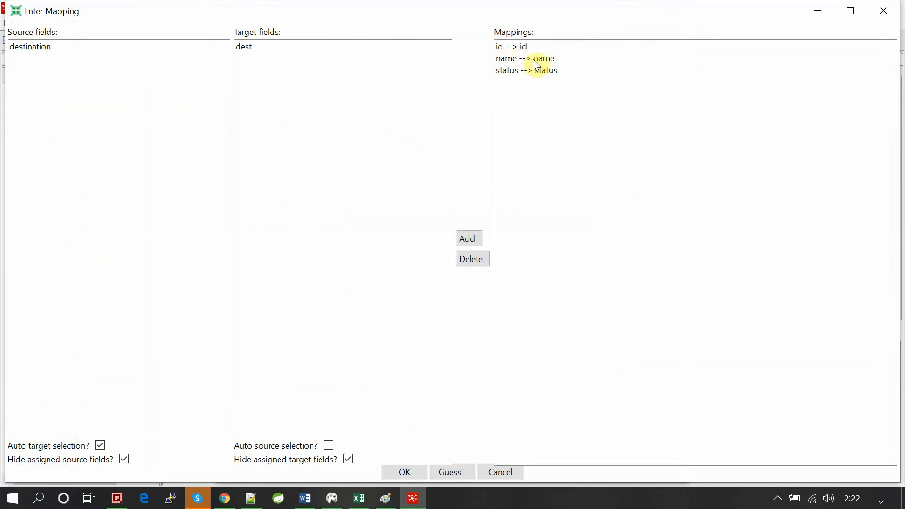
pyautogui.click(38, 50)
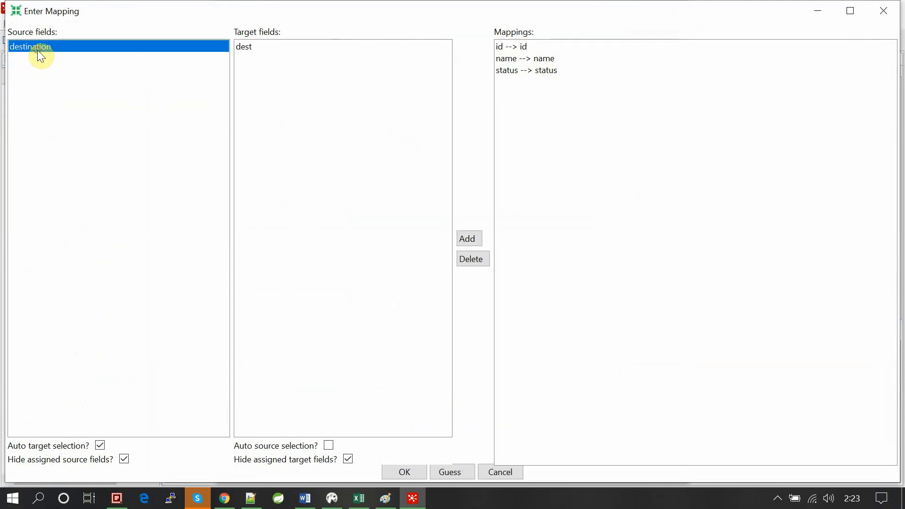
pyautogui.click(254, 49)
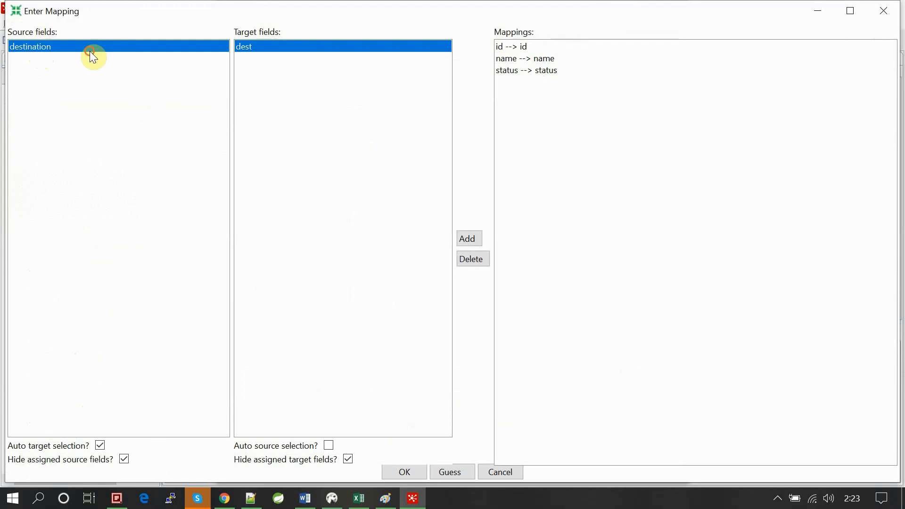
pyautogui.click(473, 238)
pyautogui.click(406, 471)
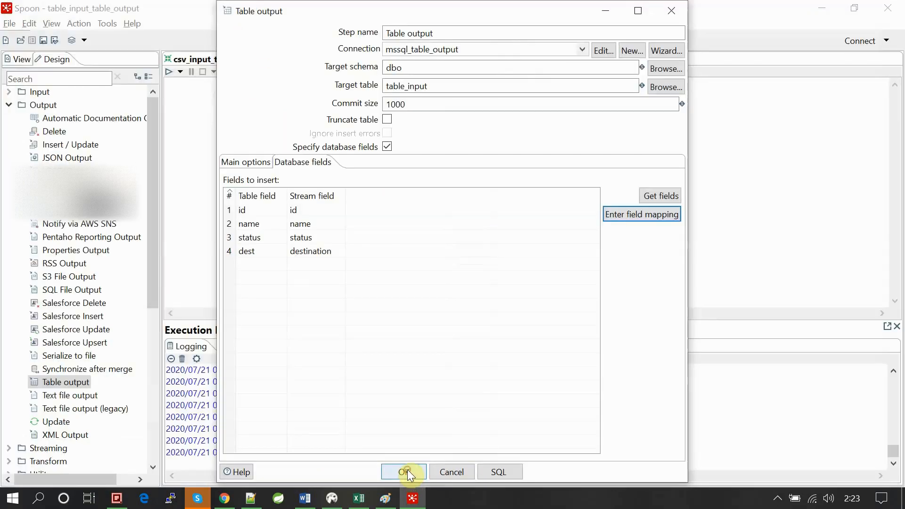
pyautogui.click(413, 477)
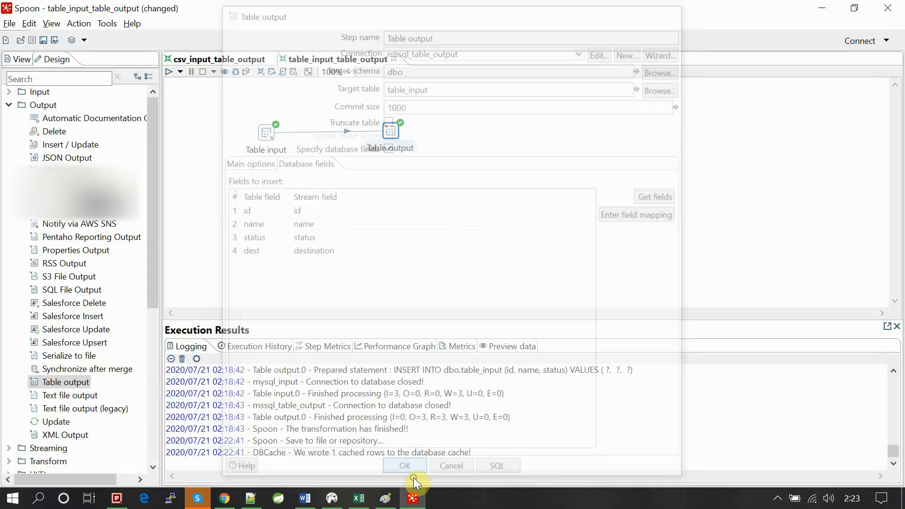
pyautogui.hotkey('ctrl', 's')
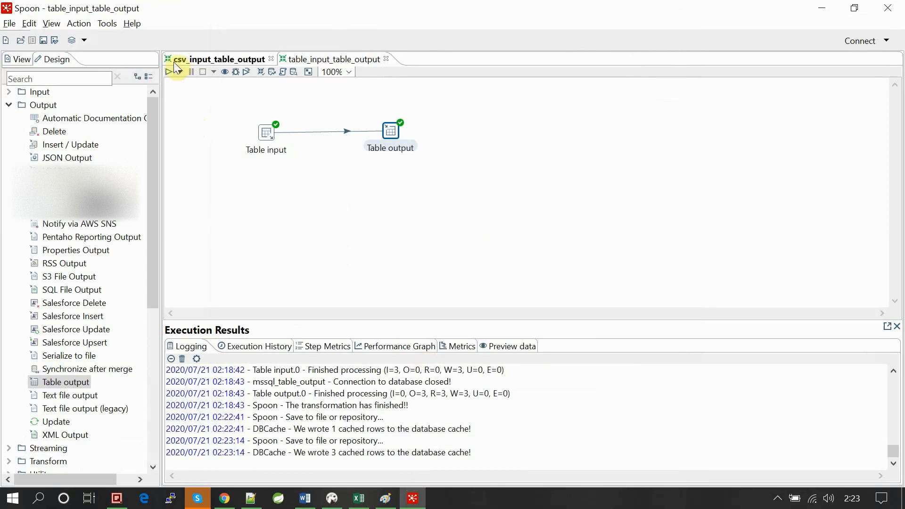
# - Run the table_input_table_output transformation with the Pentaho local configuration and detailed logging, and check the Table output's processed rows in the log
pyautogui.click(169, 70)
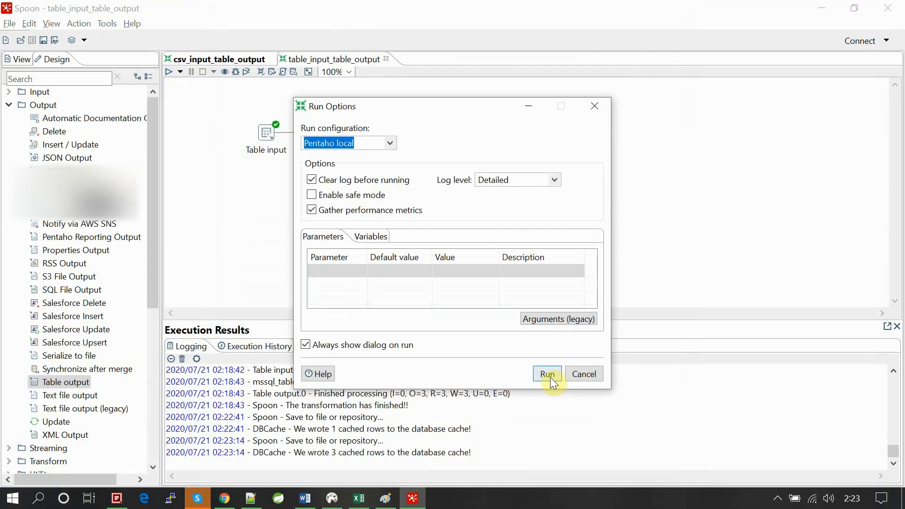
pyautogui.click(547, 374)
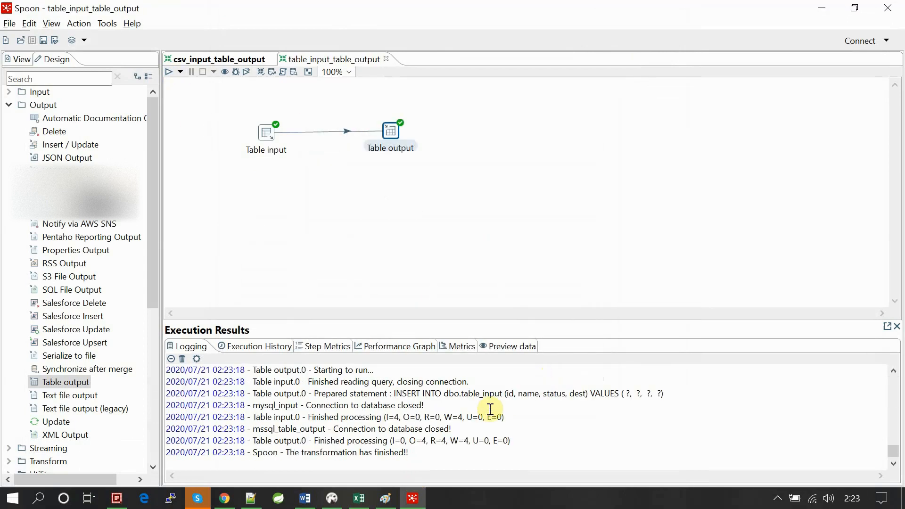
pyautogui.moveTo(428, 440); pyautogui.dragTo(436, 440)
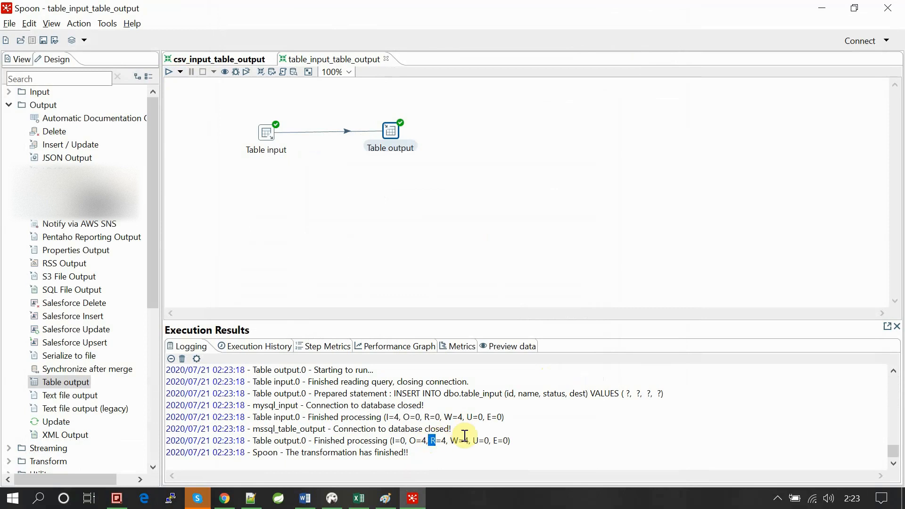
# - Switch to DBeaver, rerun select * from table_input in the MS SQL Server script, and enlarge the results area
pyautogui.click(335, 499)
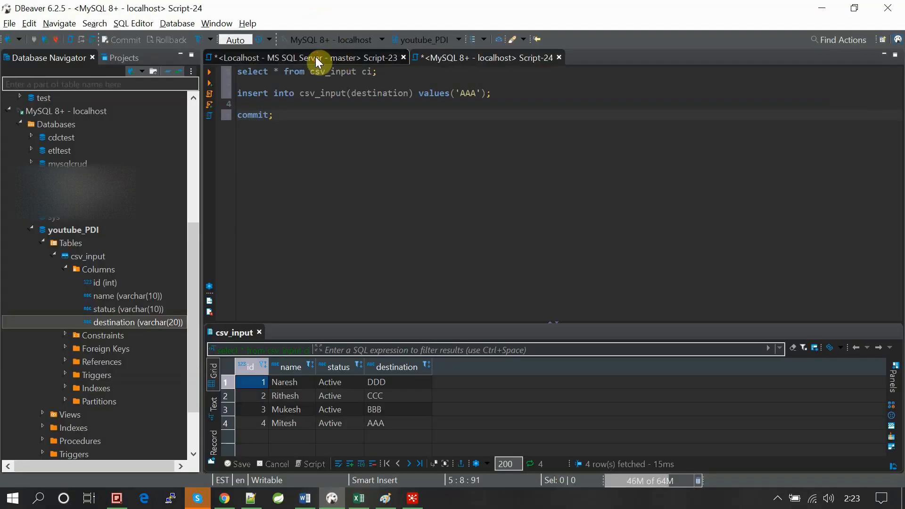
pyautogui.click(318, 59)
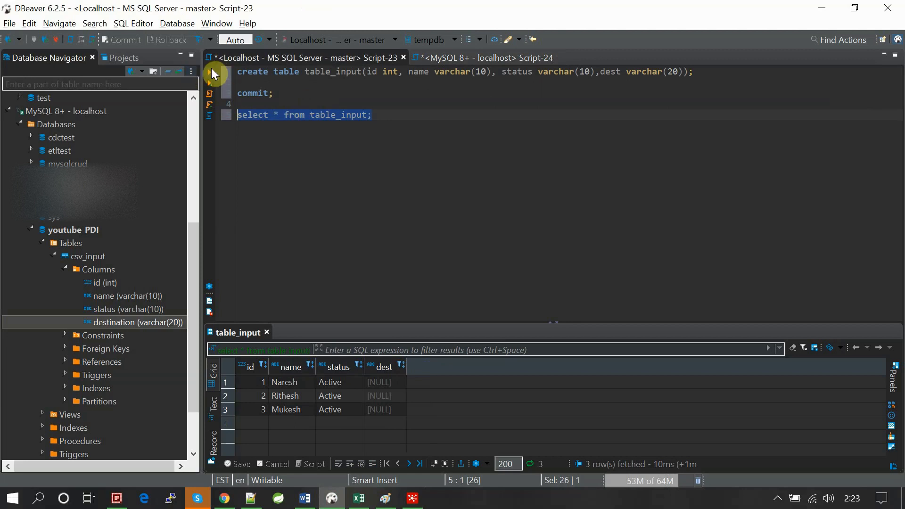
pyautogui.click(213, 74)
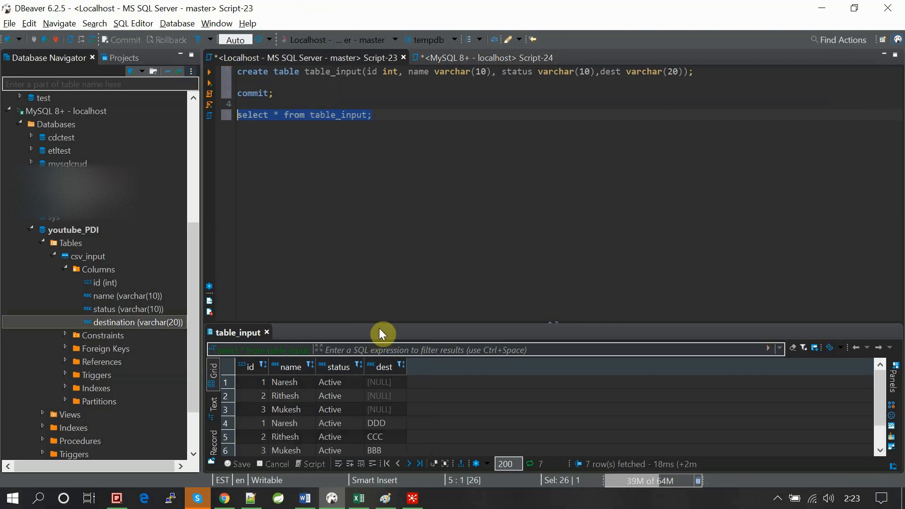
pyautogui.moveTo(380, 319); pyautogui.dragTo(395, 218)
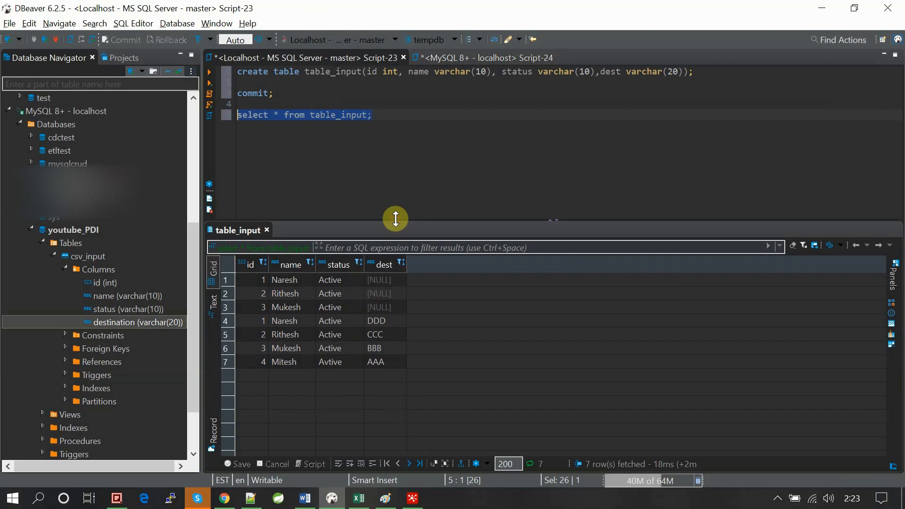
# - Select result rows 4 through 7 of table_input to examine the newly loaded records and their dest values
pyautogui.click(226, 321)
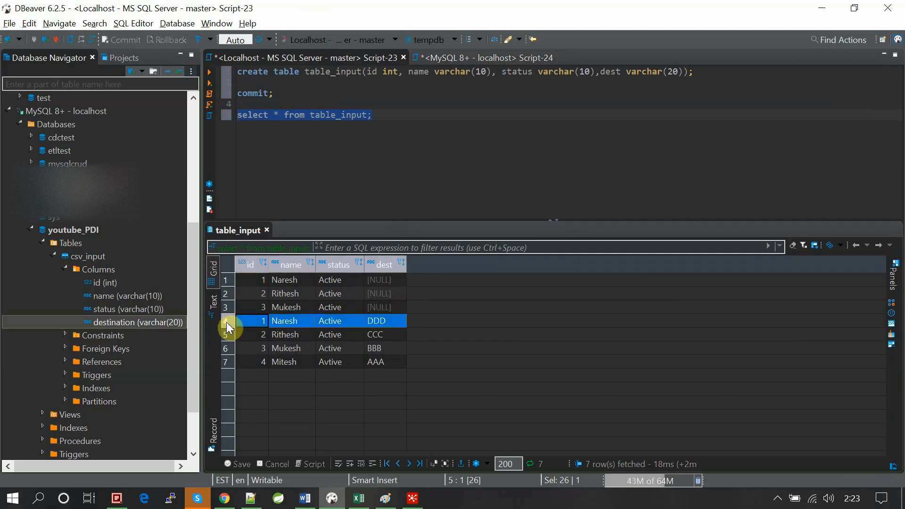
pyautogui.hotkey('shift', 'Down')
pyautogui.hotkey('shift', 'Right')
pyautogui.hotkey('shift', 'Right')
pyautogui.hotkey('shift', 'Right')
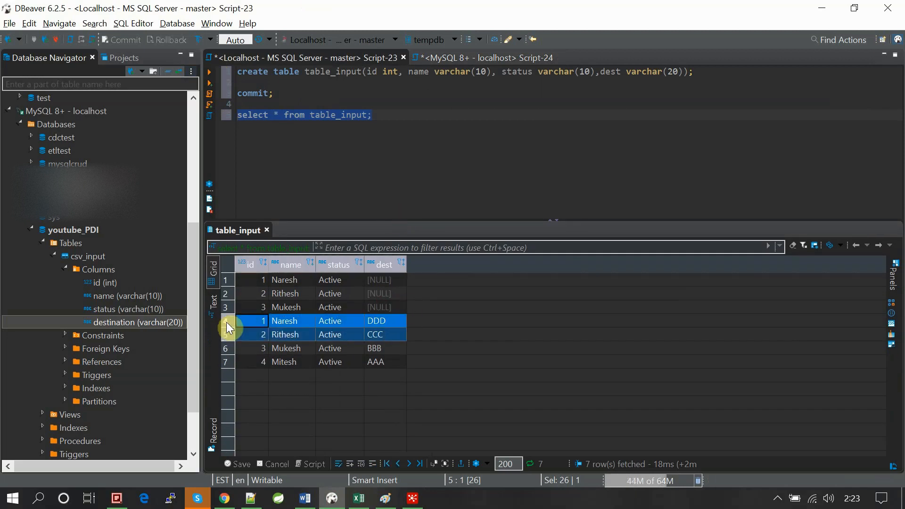
pyautogui.hotkey('shift', 'Down')
pyautogui.hotkey('shift', 'Down')
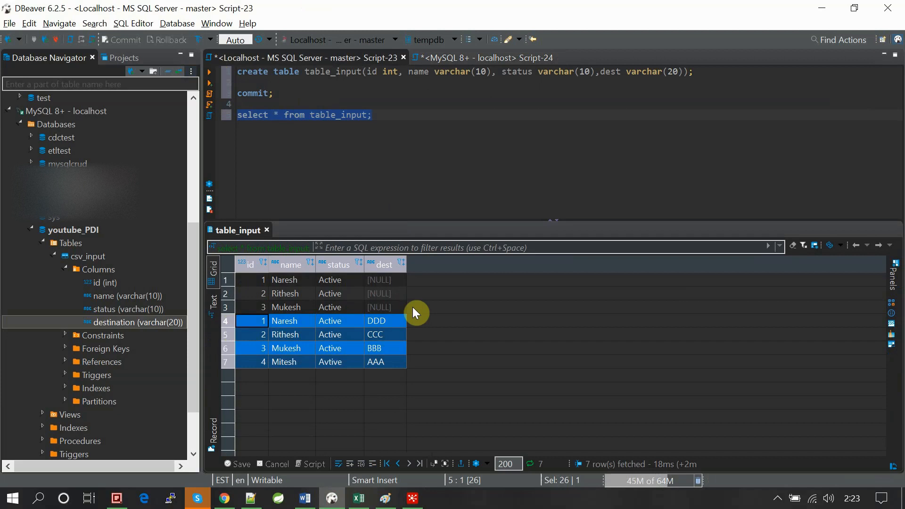
pyautogui.click(468, 178)
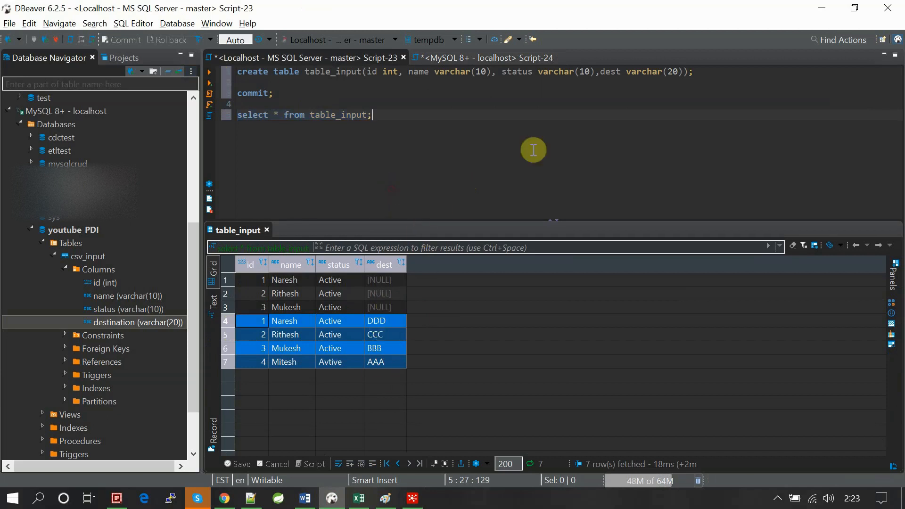
# - Switch back to Spoon and collapse the Output category in the step list
pyautogui.click(412, 501)
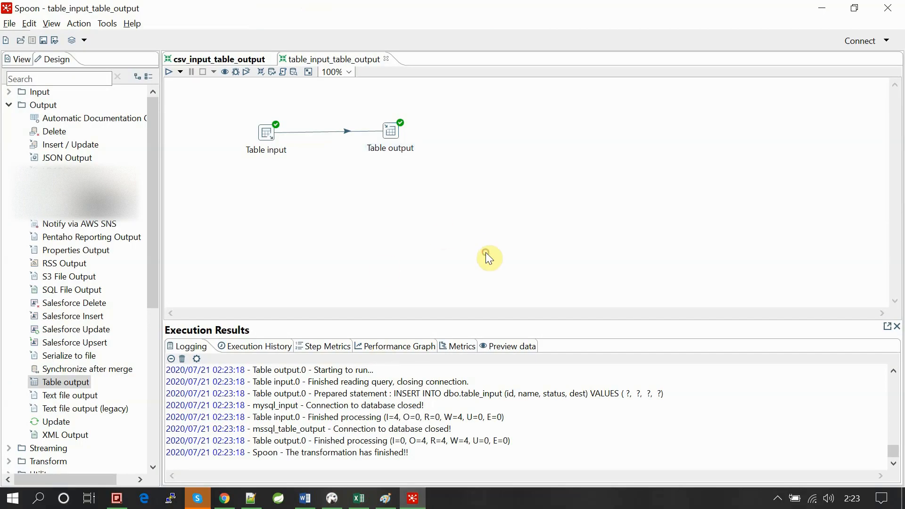
pyautogui.click(7, 104)
pyautogui.click(7, 104)
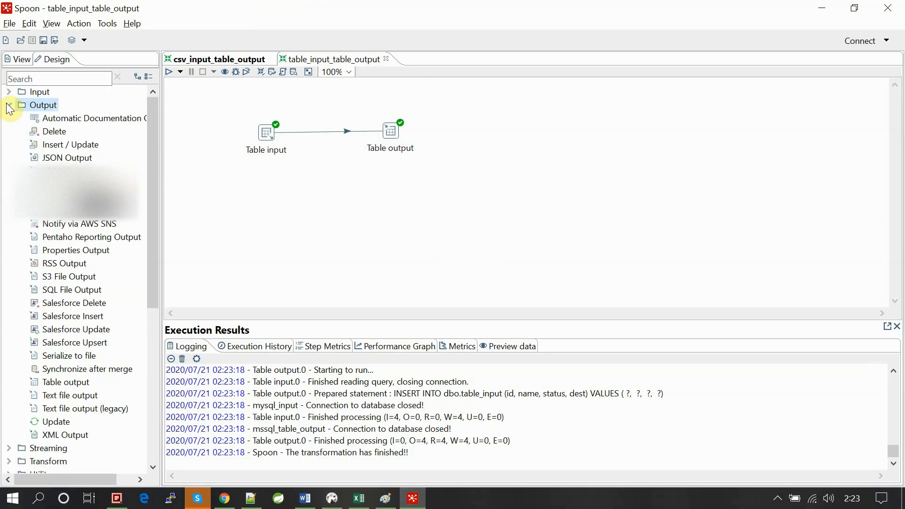
pyautogui.click(7, 103)
pyautogui.click(422, 215)
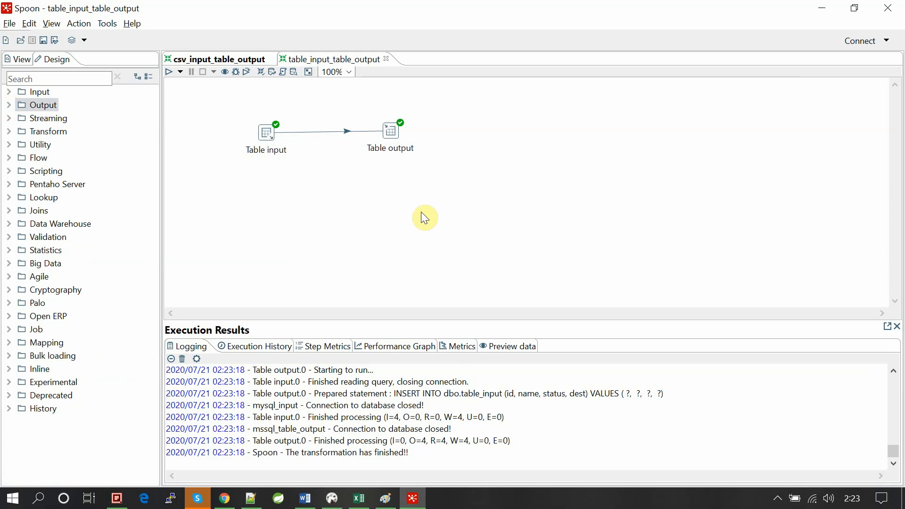
pyautogui.click(778, 499)
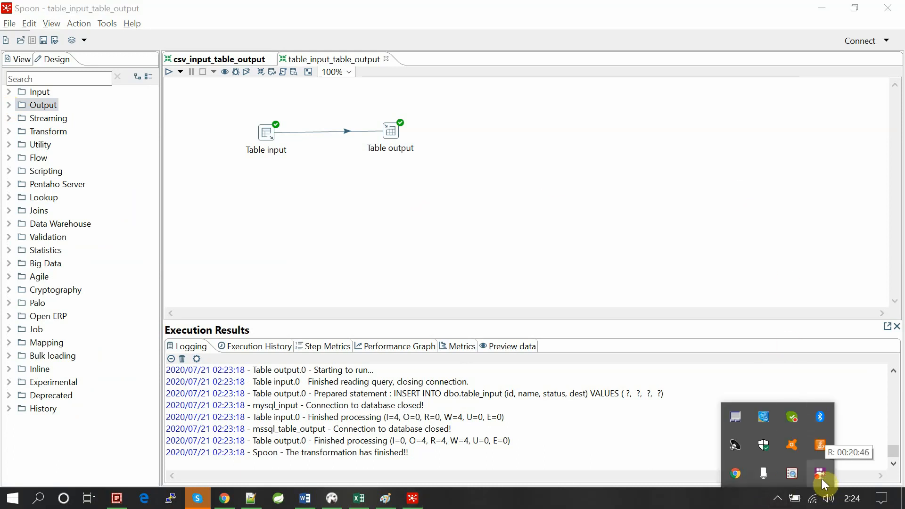